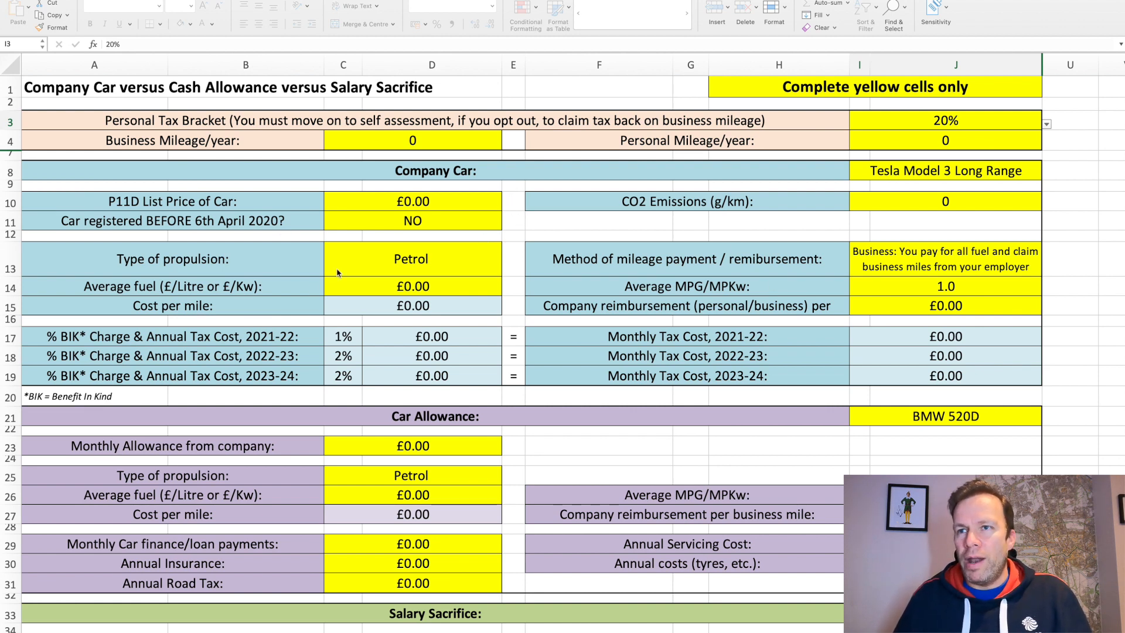
Look over the Company Car, Car Allowance, Salary Sacrifice and cost comparison sections of the sheet
scroll(484, 281, down, 5)
scroll(484, 286, down, 2)
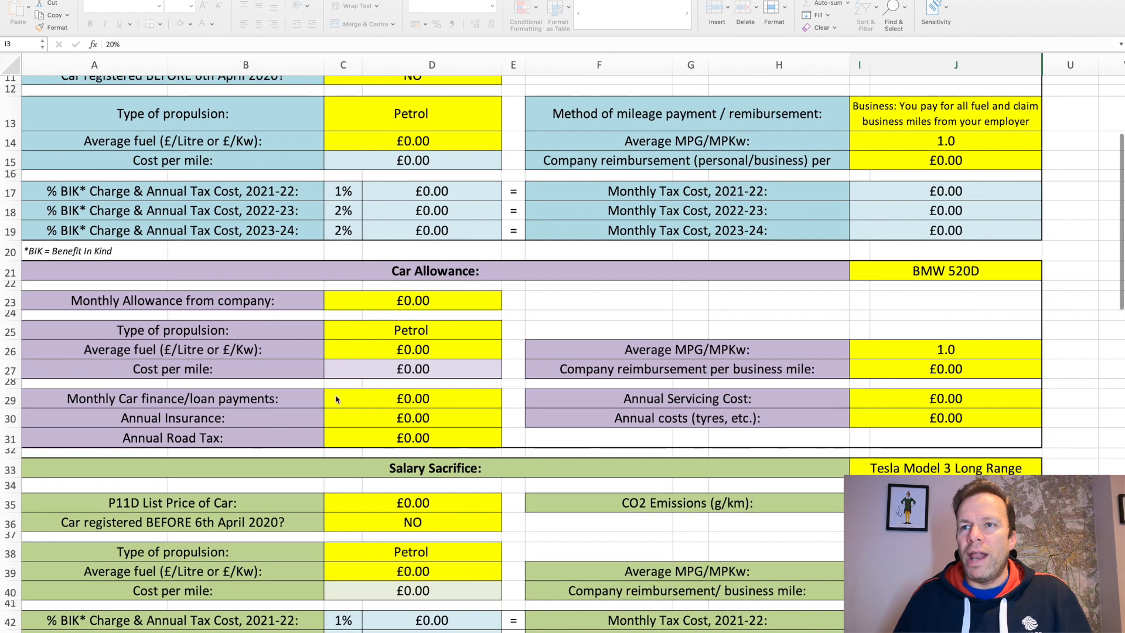
scroll(589, 346, down, 5)
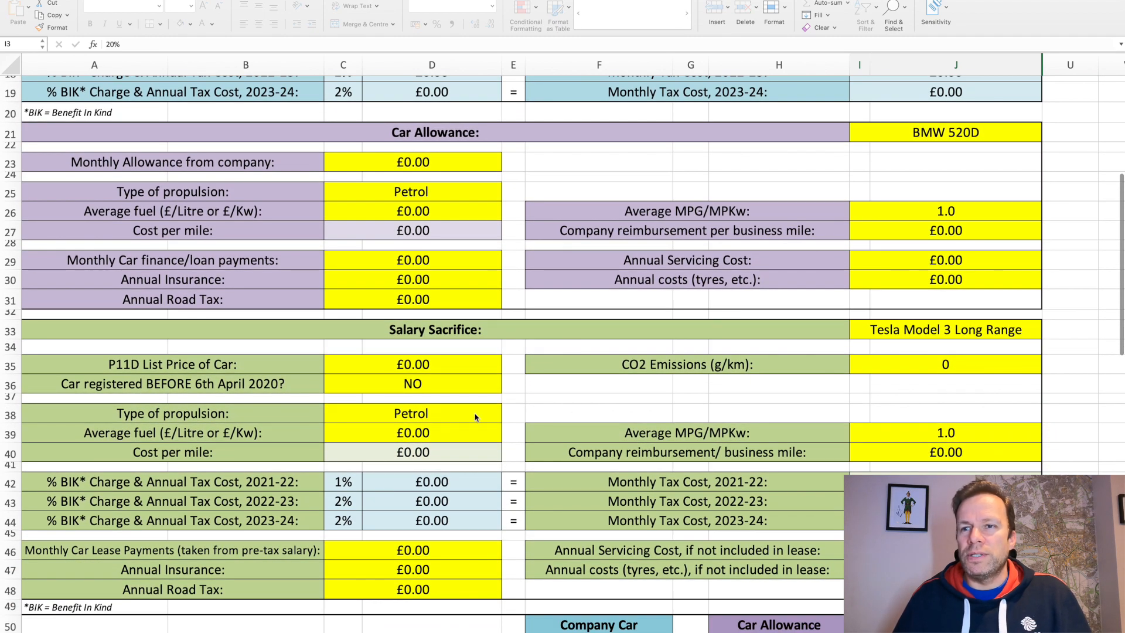
scroll(417, 463, down, 5)
scroll(414, 507, down, 6)
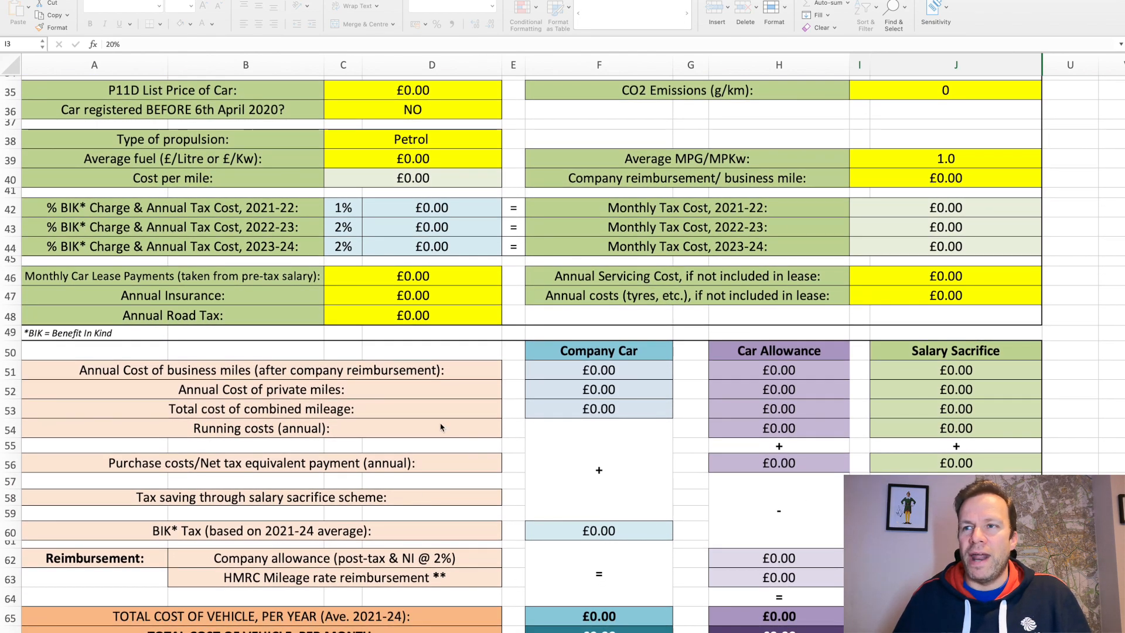
scroll(441, 426, up, 20)
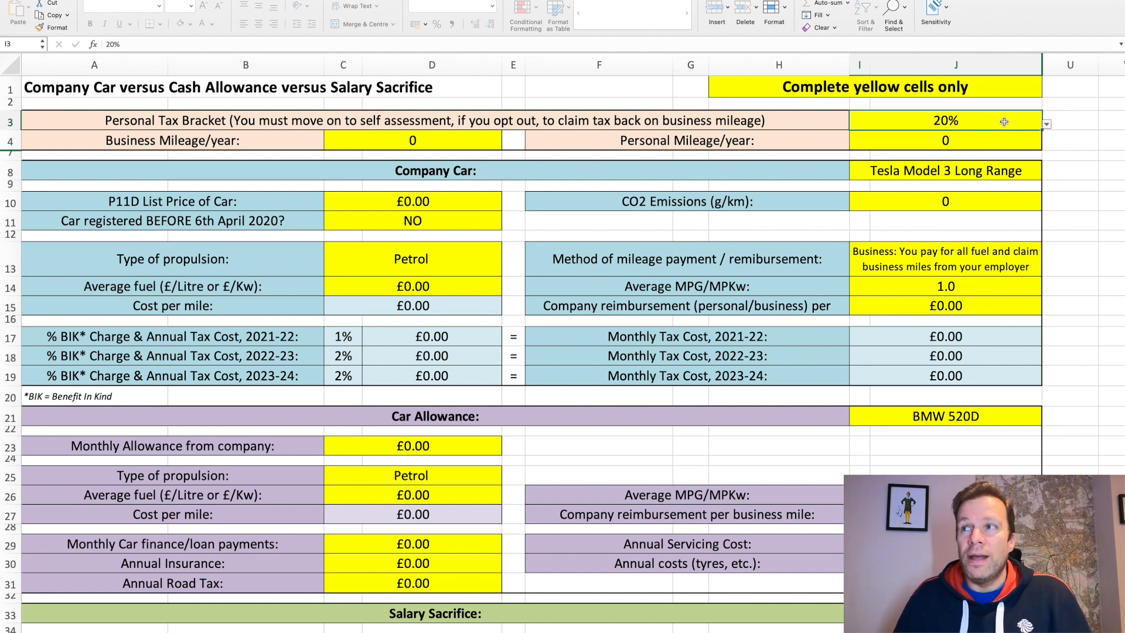
Set the personal tax bracket to 40% and the yearly mileage to 12000 business and 3000 personal miles
click(1047, 125)
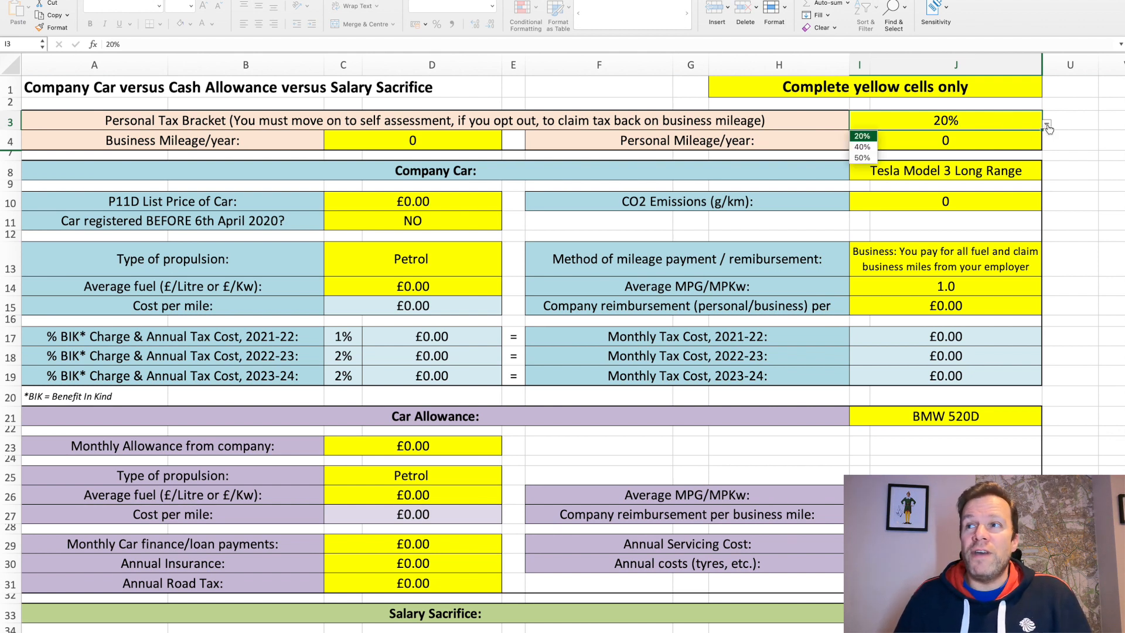
click(867, 148)
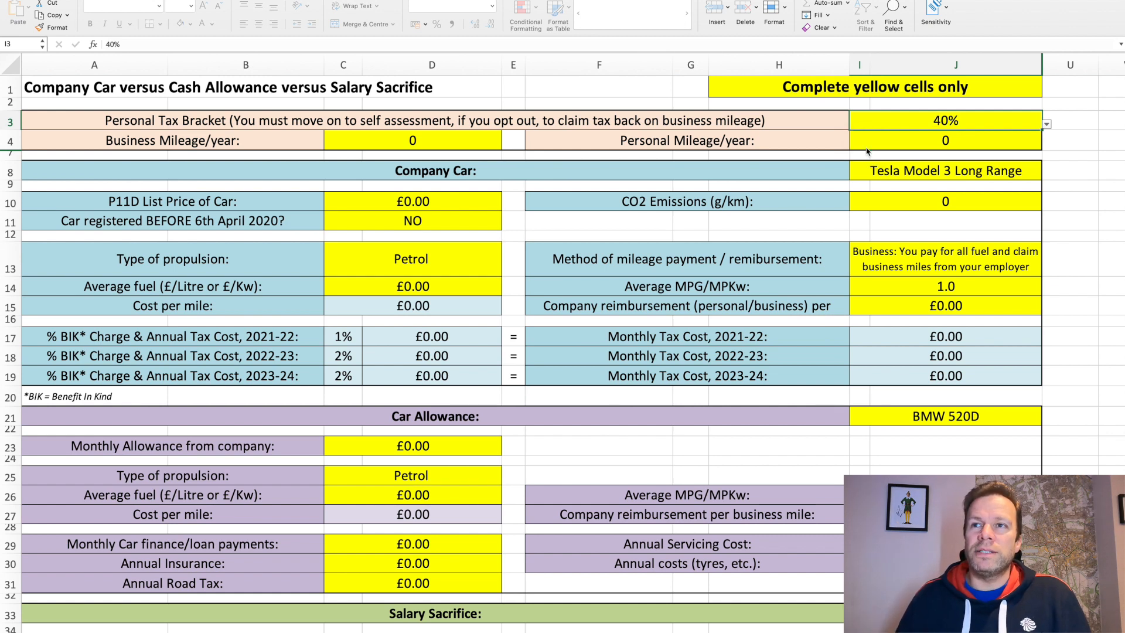
click(449, 138)
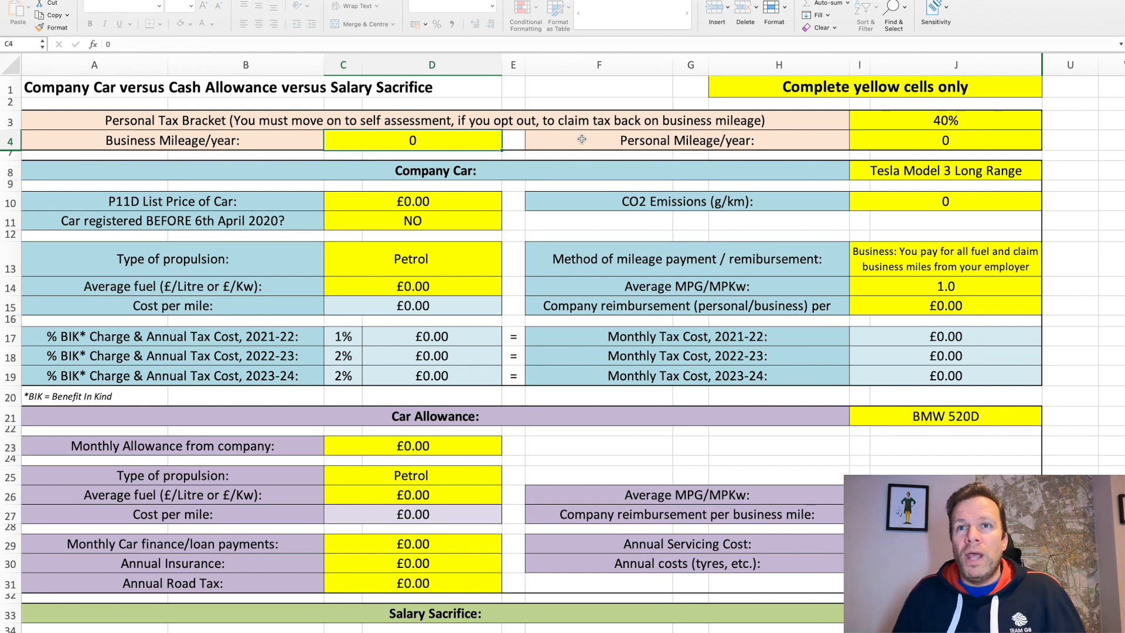
text(12000)
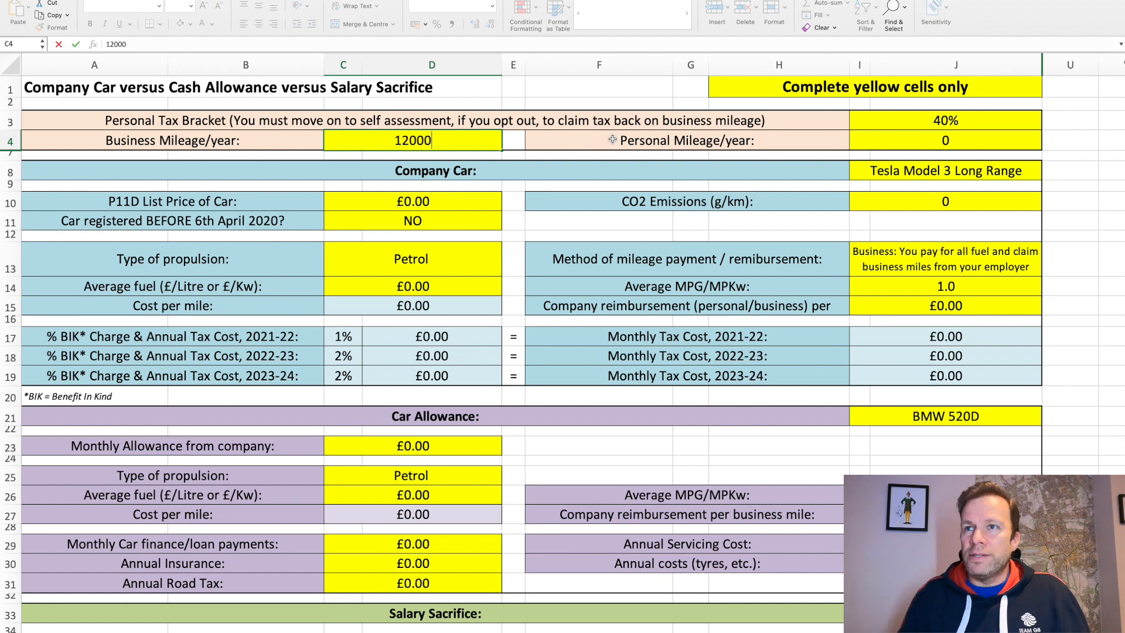
click(886, 145)
text(3000)
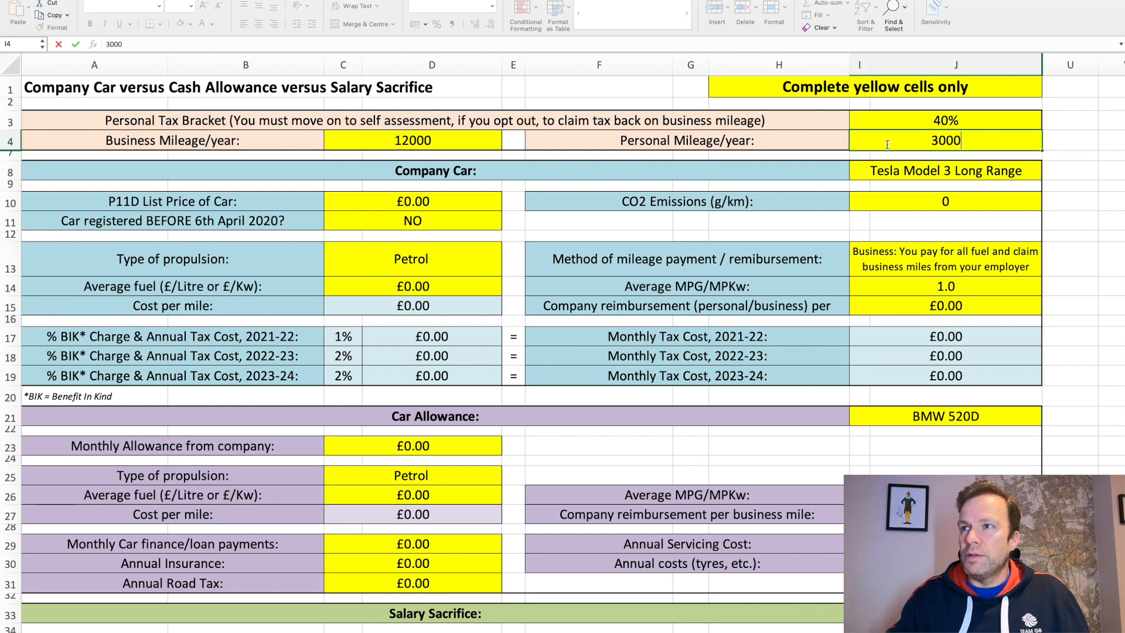
key(Return)
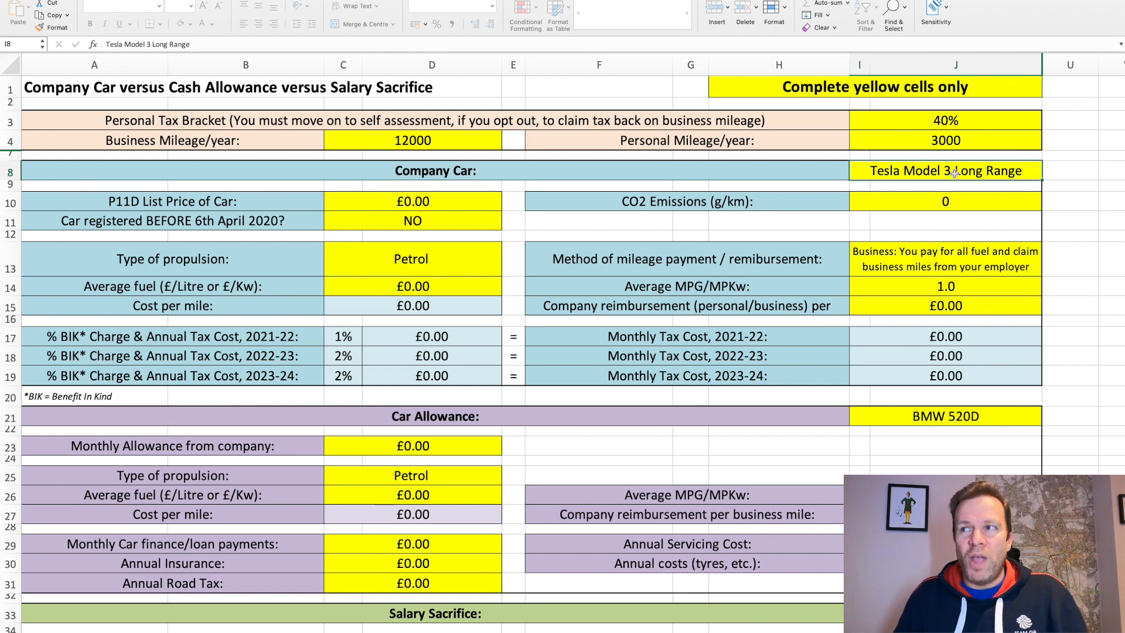
Set the company car's P11D list price to 49990 and check the choices for registration before 6th April 2020
click(454, 201)
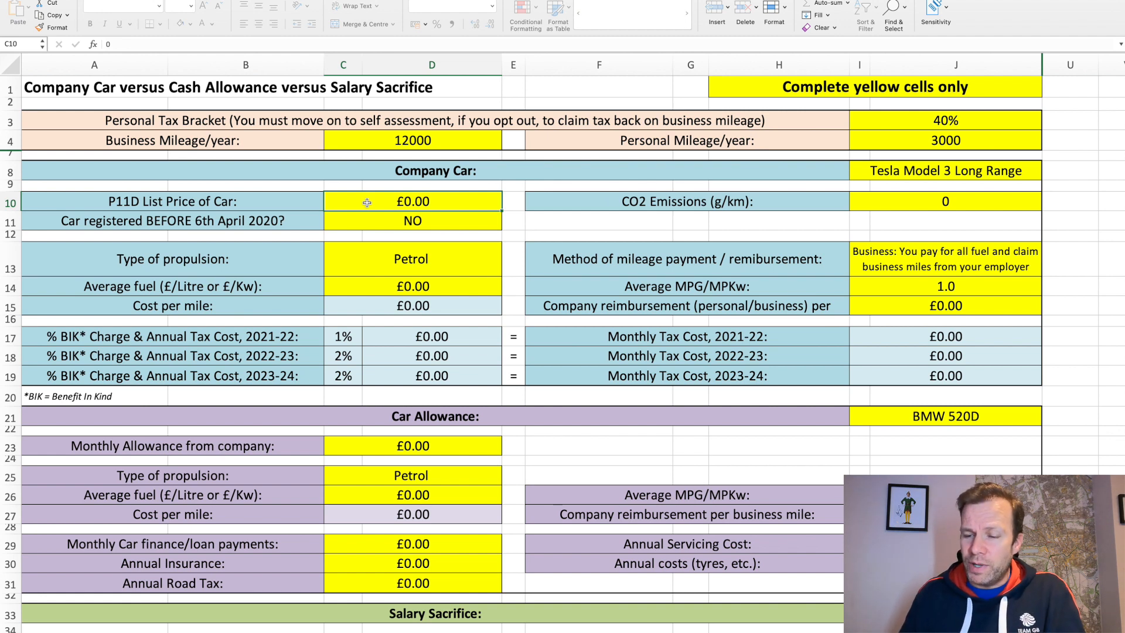
text(49990)
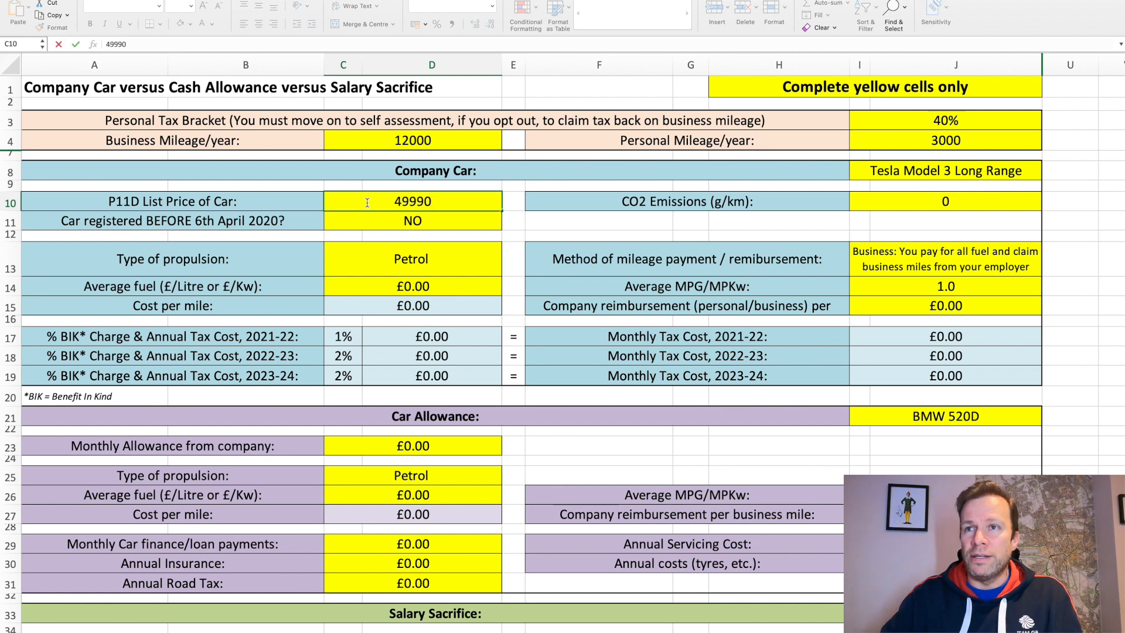
key(Return)
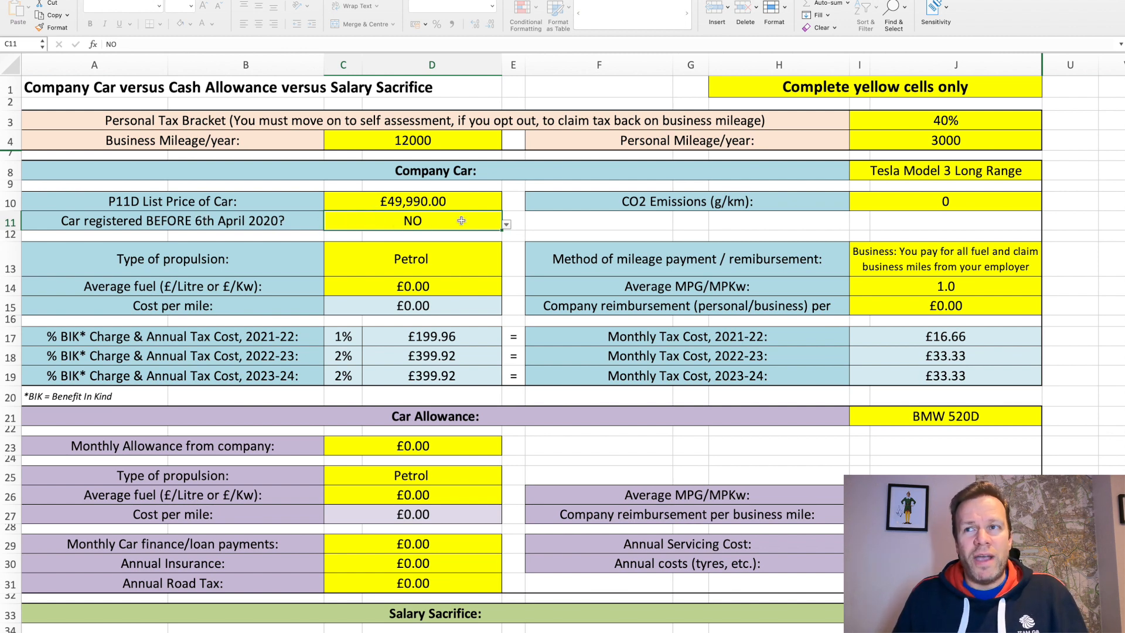
click(507, 226)
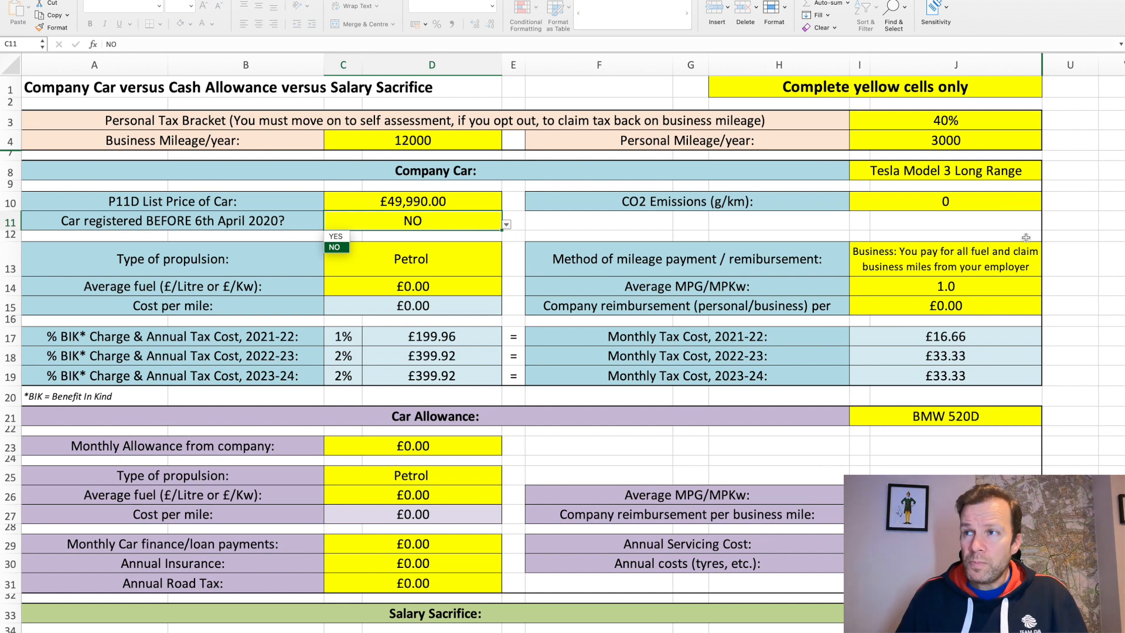
click(970, 205)
Try the 170+ band for the company car's CO2 emissions, and set the emissions back to 0
click(973, 203)
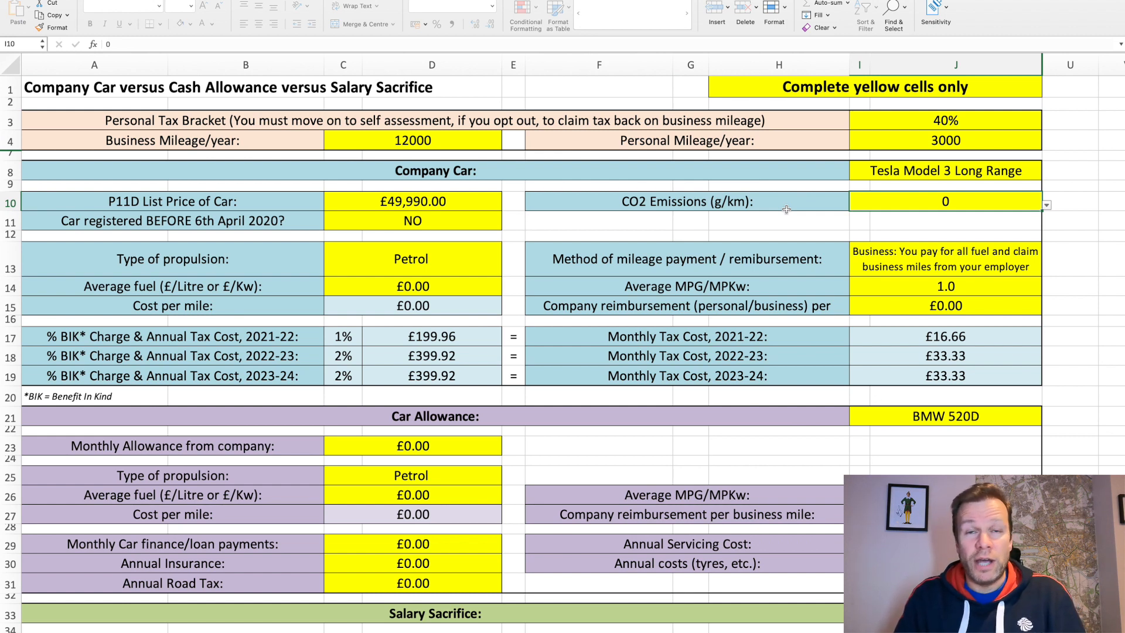
click(1046, 205)
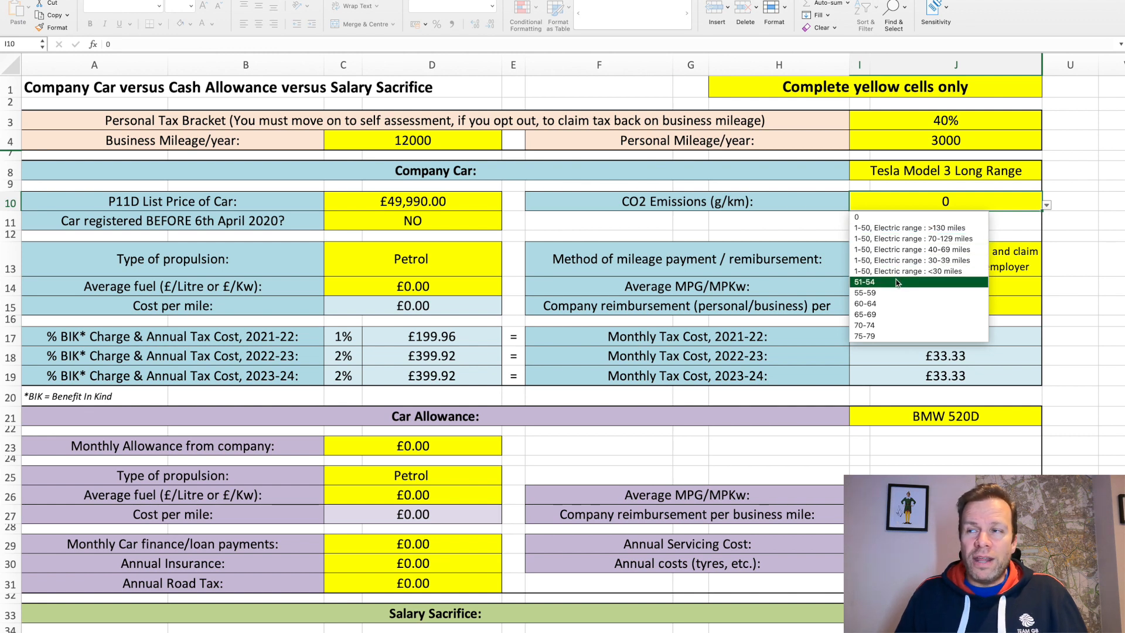
scroll(896, 283, down, 5)
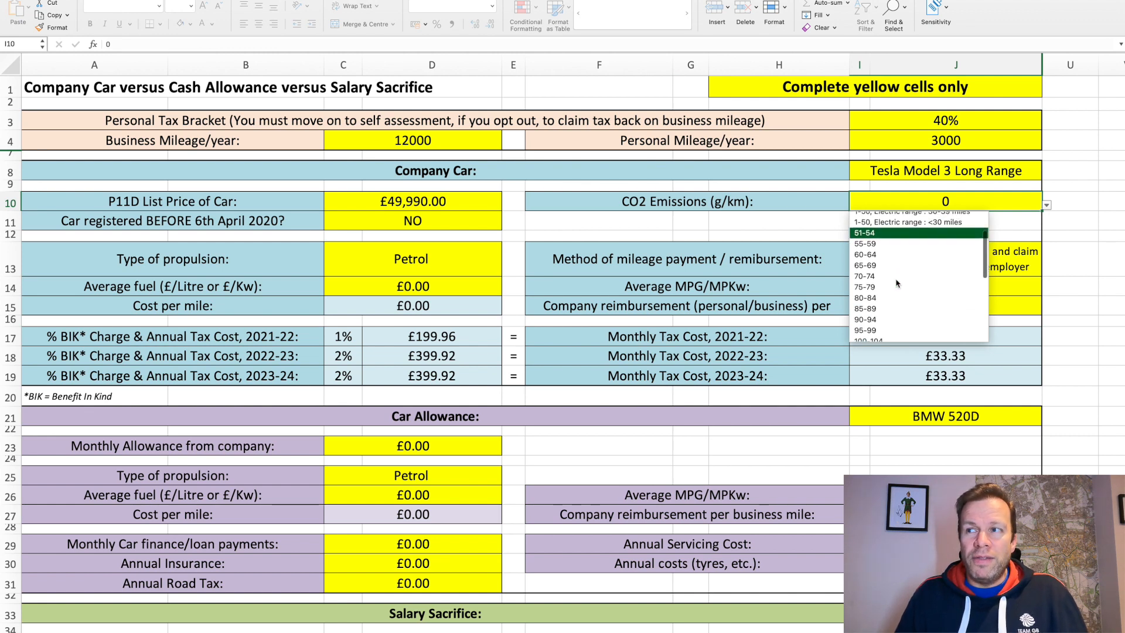
scroll(896, 283, down, 3)
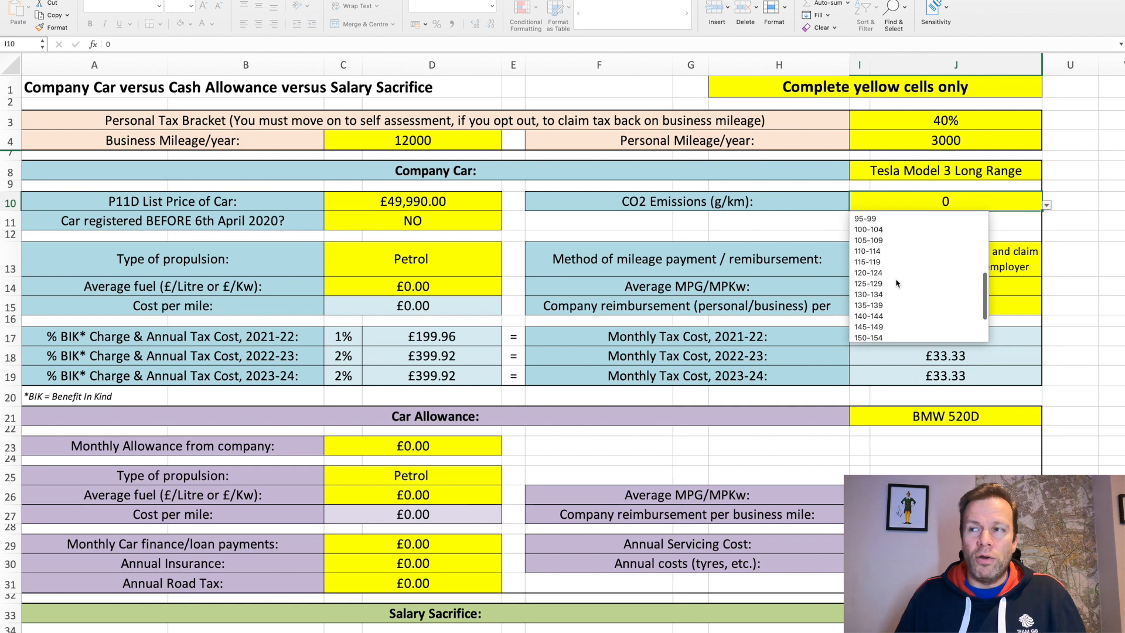
scroll(896, 283, down, 1)
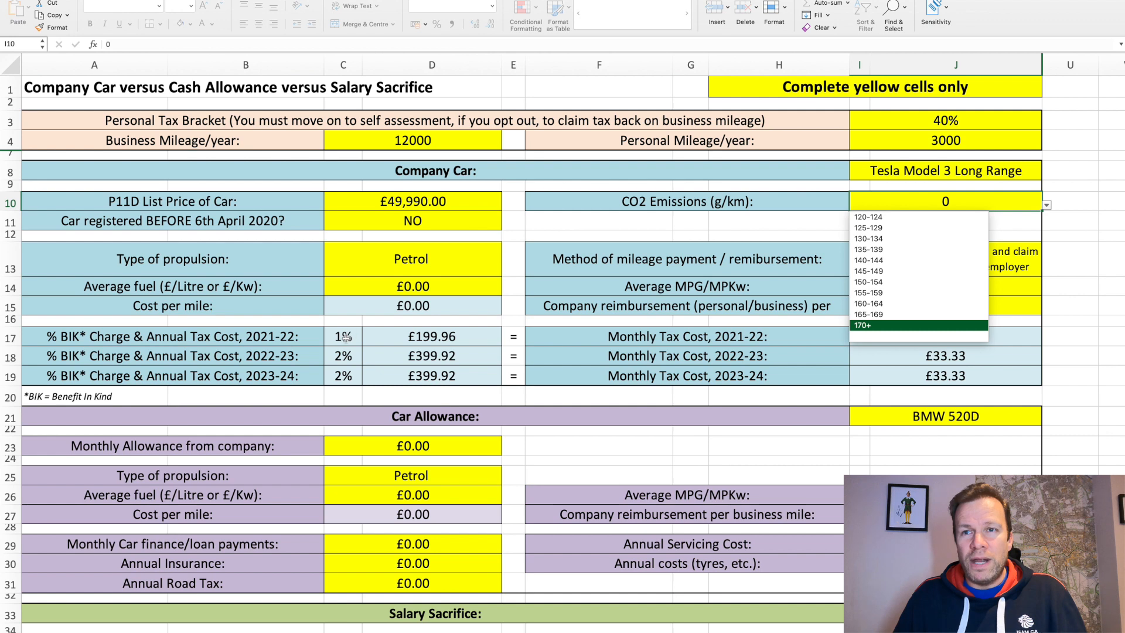
click(864, 326)
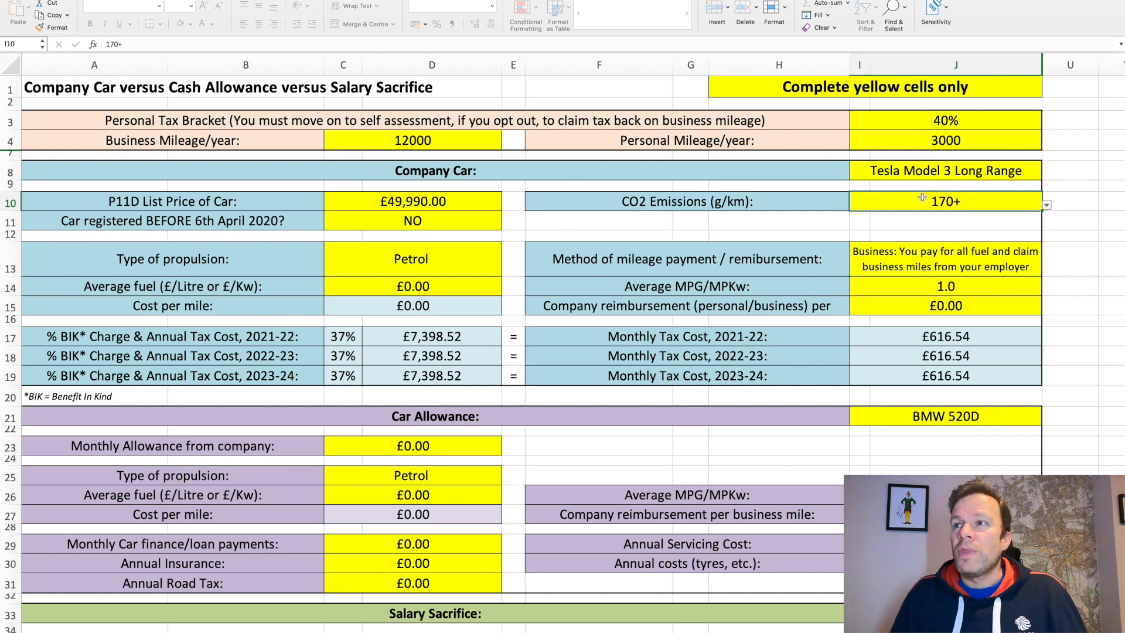
click(1046, 205)
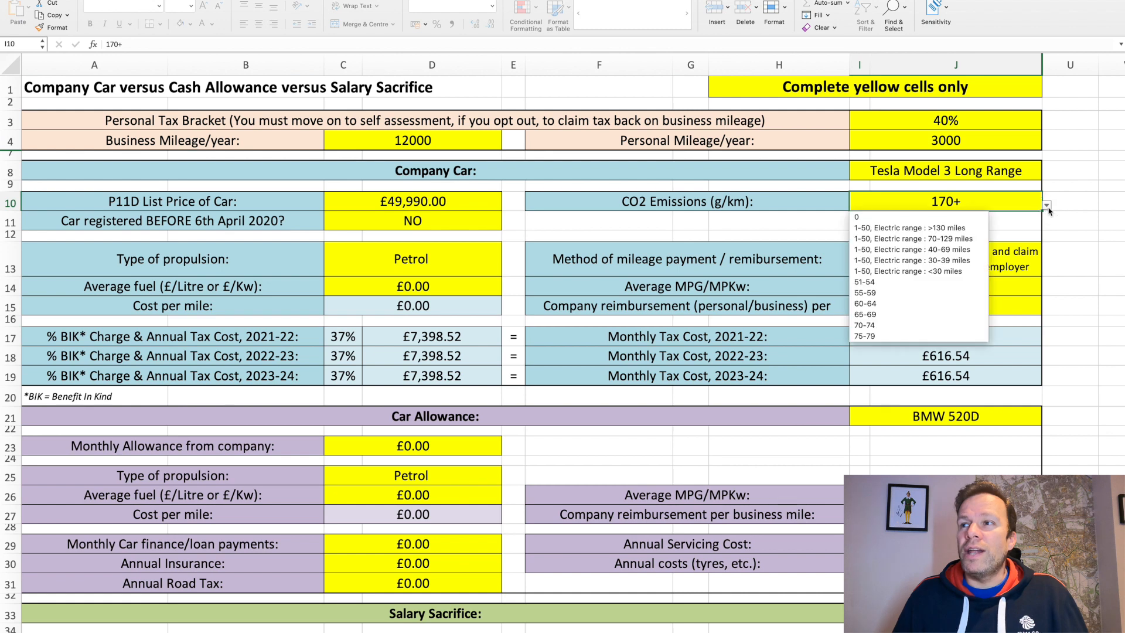
click(955, 221)
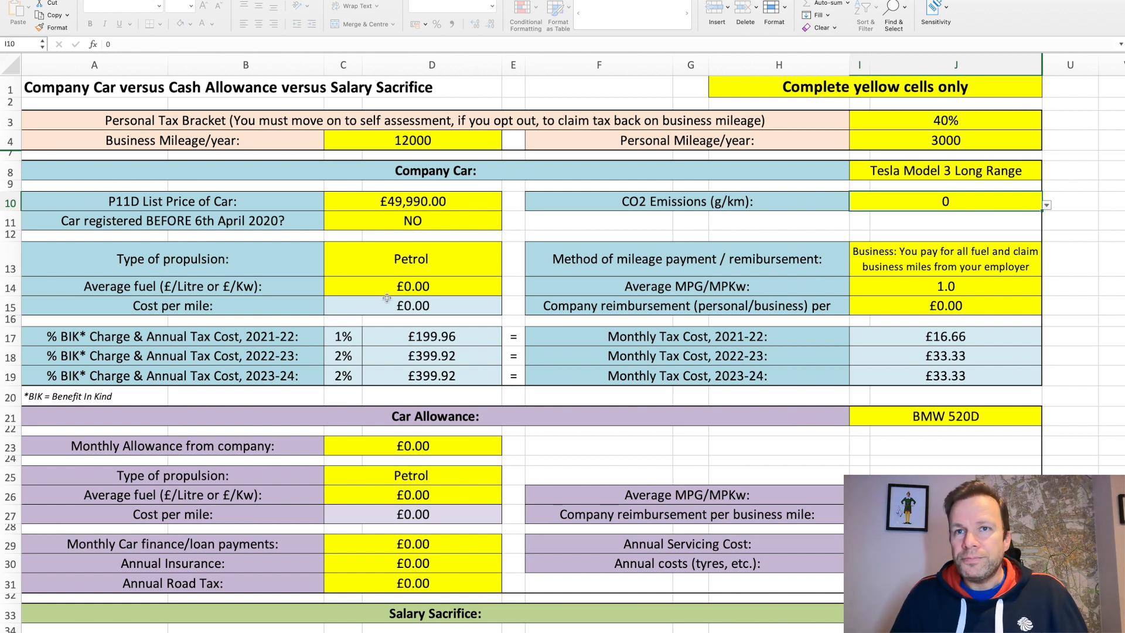
Try Diesel and Diesel Hybrid as the company car's type of propulsion
click(451, 268)
click(505, 272)
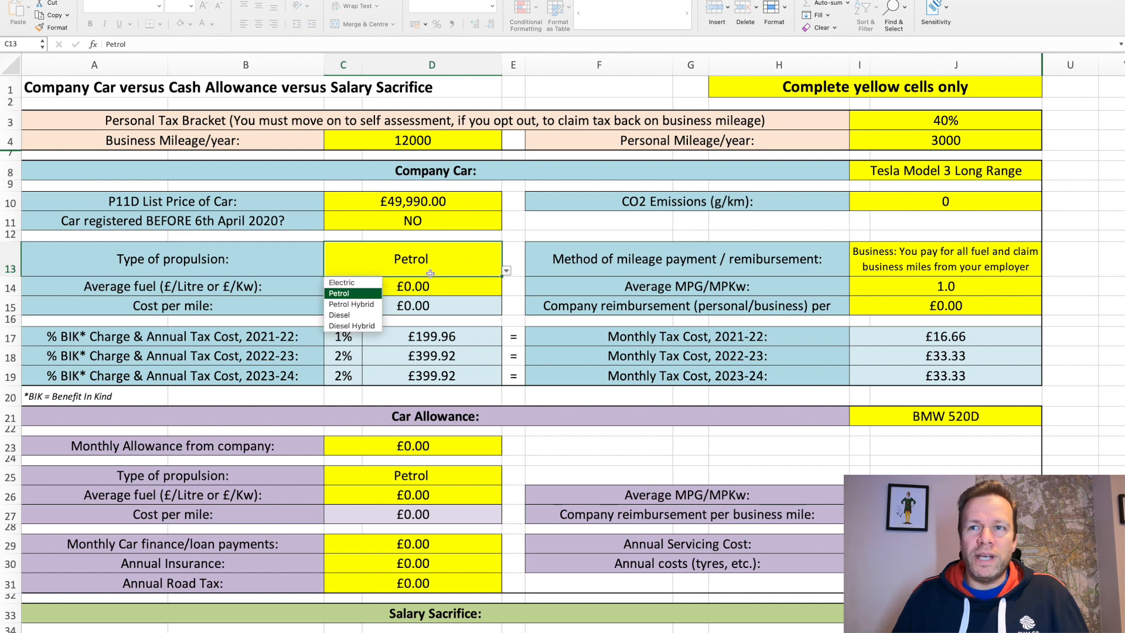
click(362, 319)
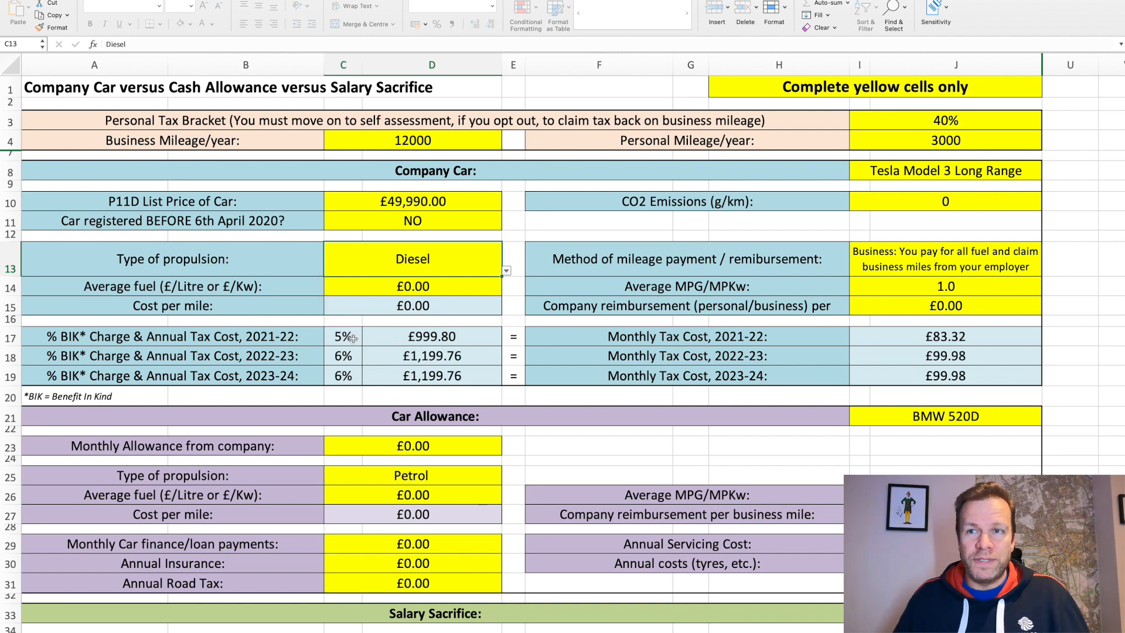
click(506, 271)
click(343, 332)
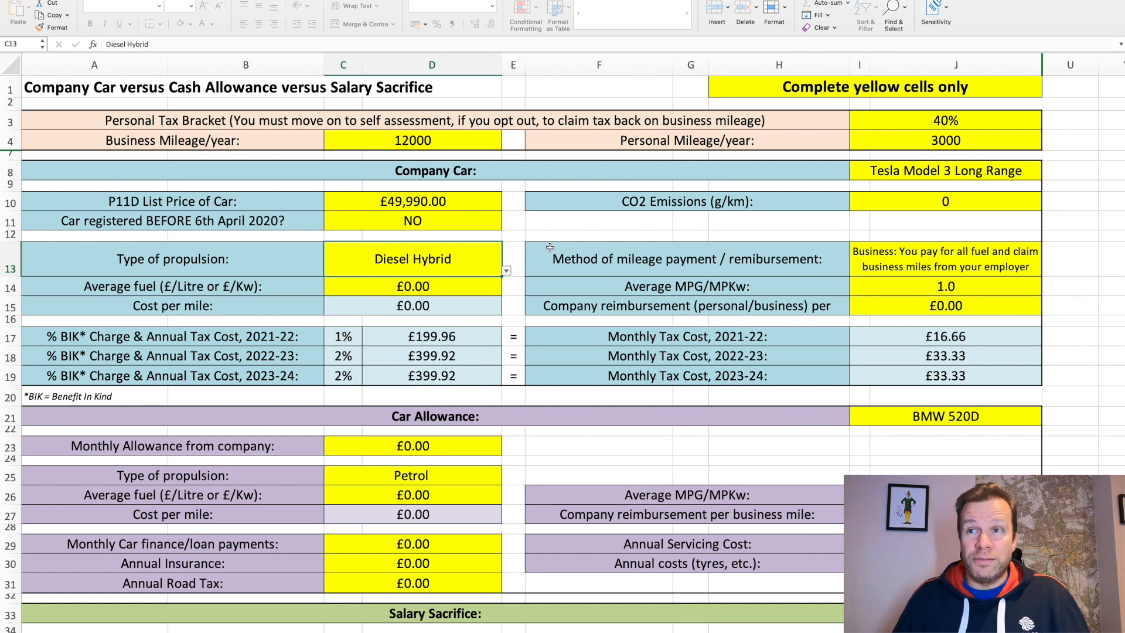
Set the company car's type of propulsion to Electric and its average fuel price to 0.16
click(506, 270)
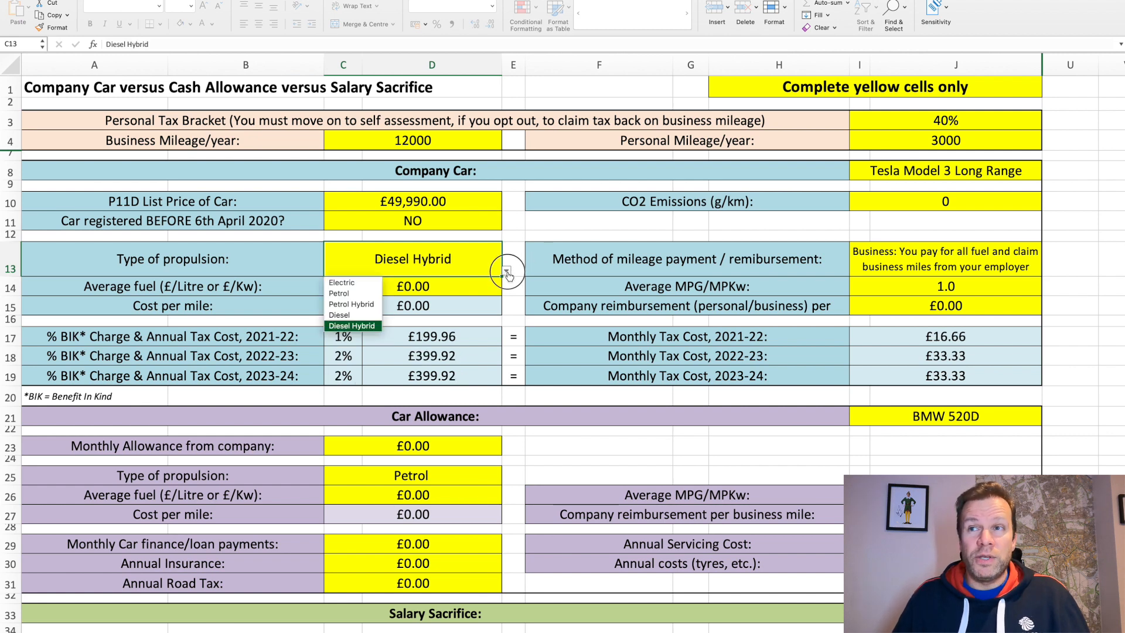
click(369, 283)
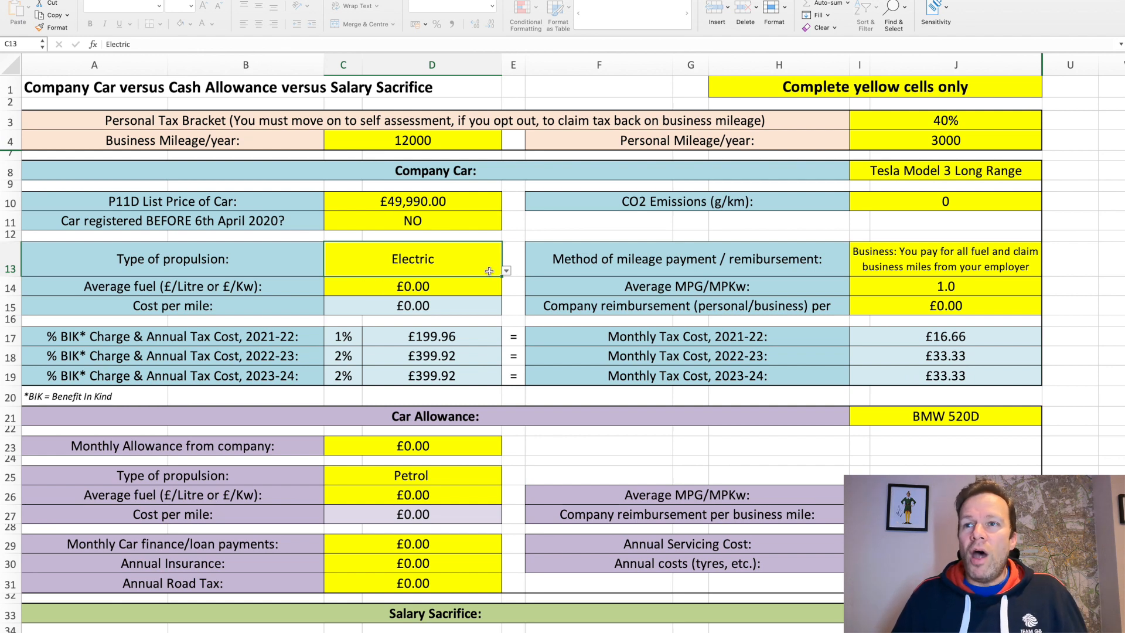
click(358, 285)
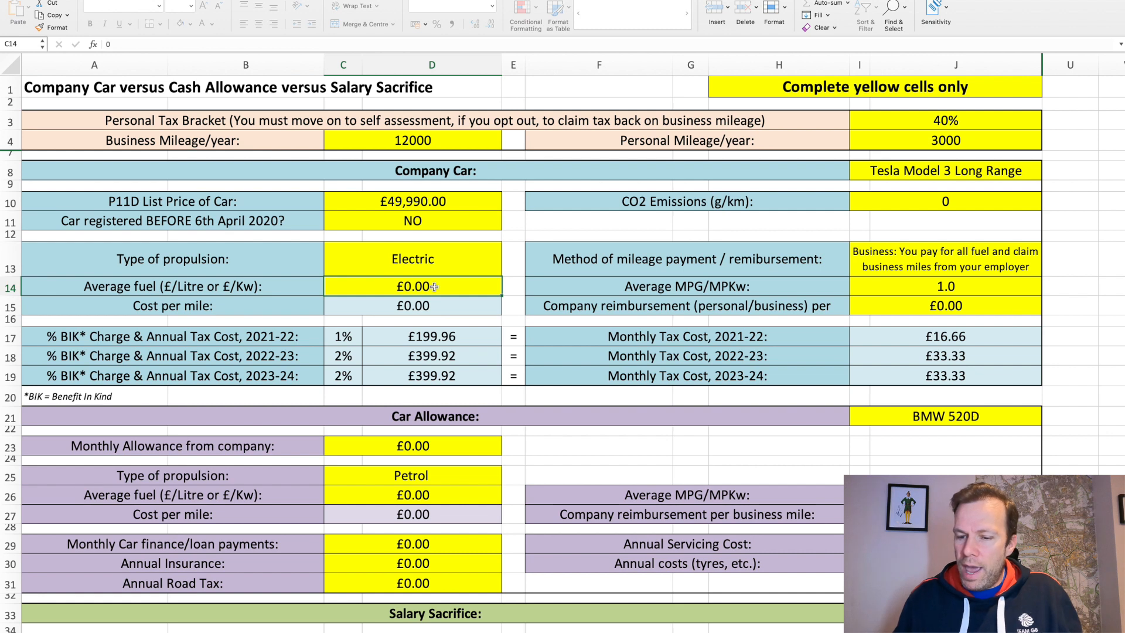
text(.16)
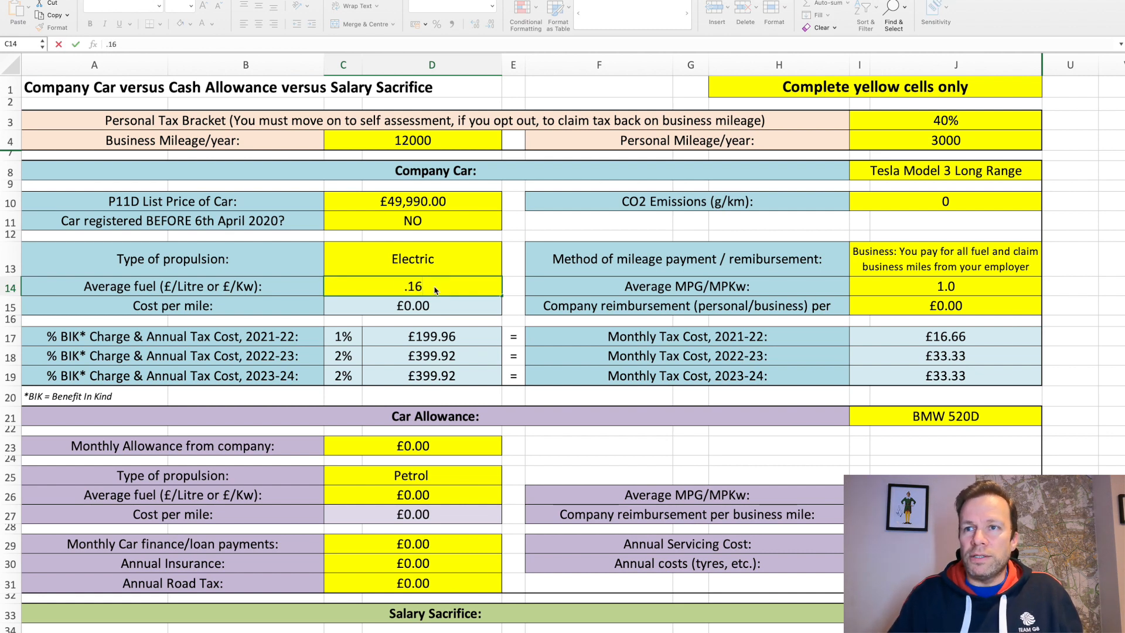
key(Return)
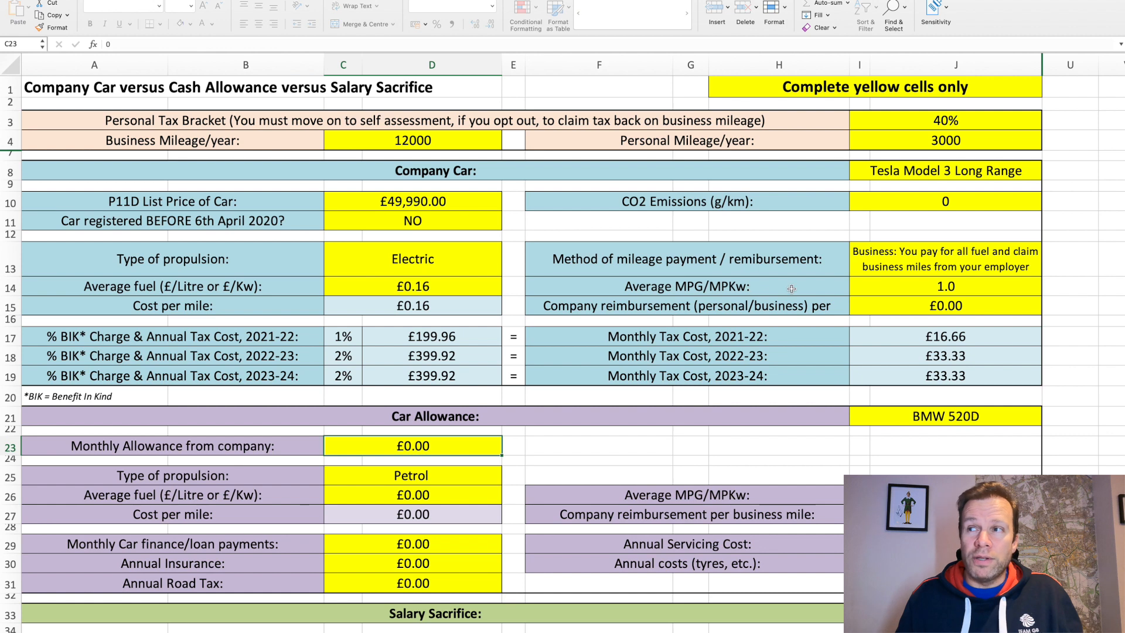
Set the company car's average MPG/MPKw to 3.5
click(919, 286)
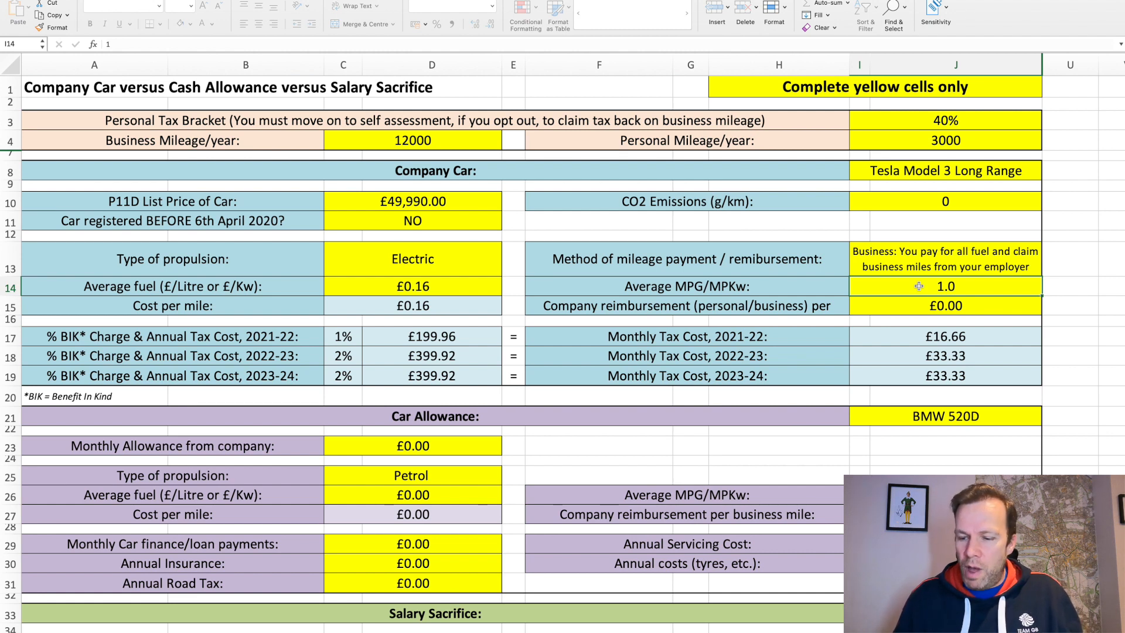
text(3.5)
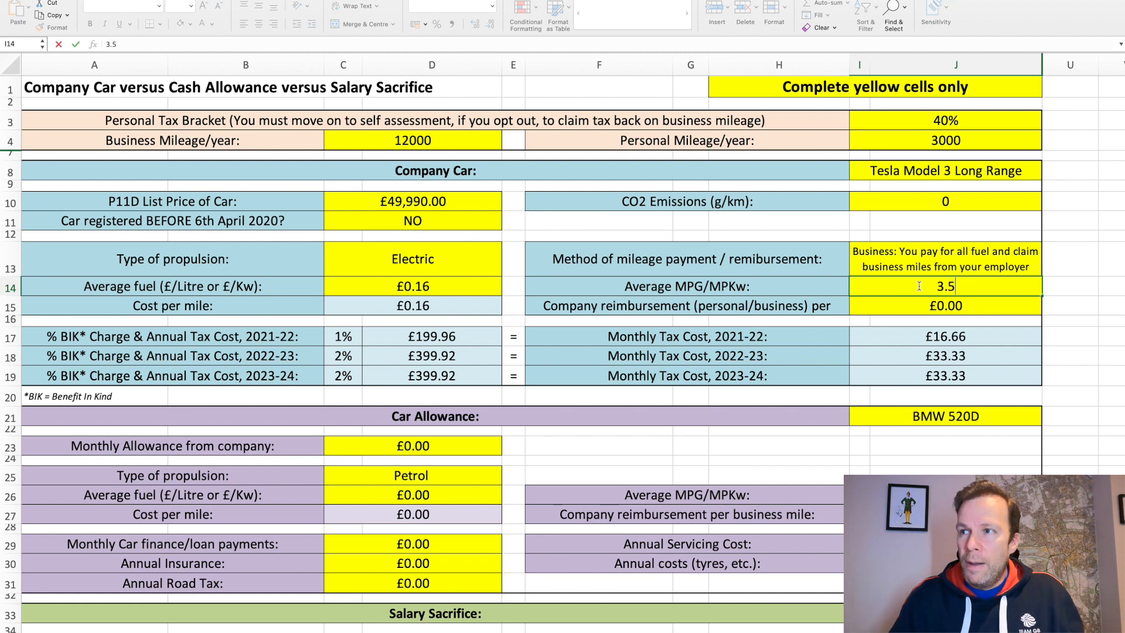
key(Return)
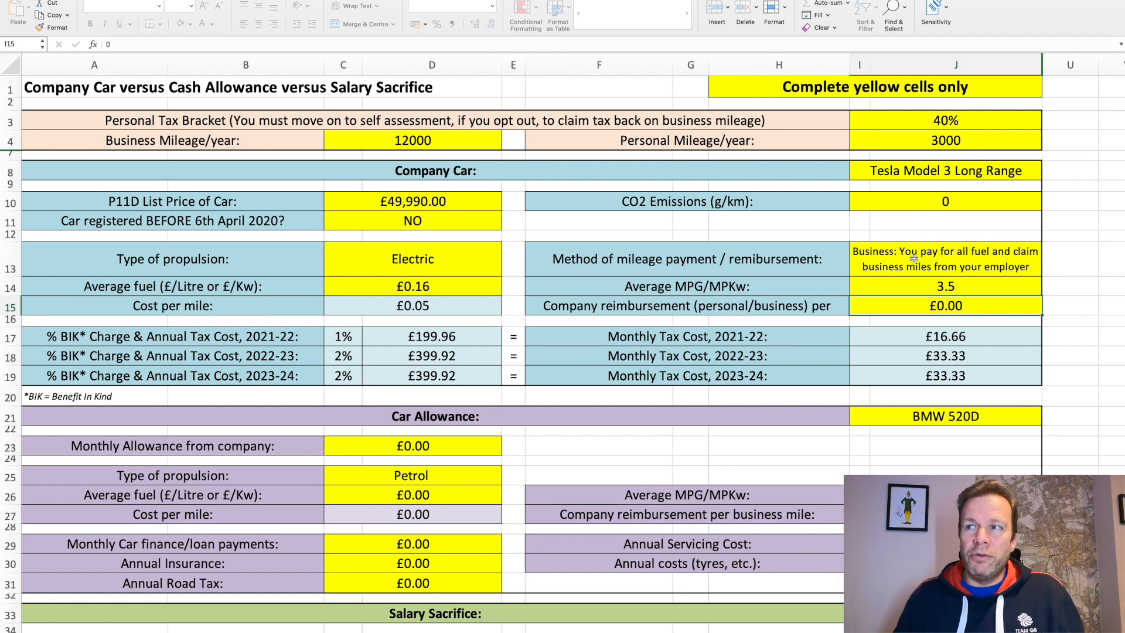
Set the company car's mileage payment method to "Personal - Your employer pays for all fuel and charges you personal miles"
click(1024, 258)
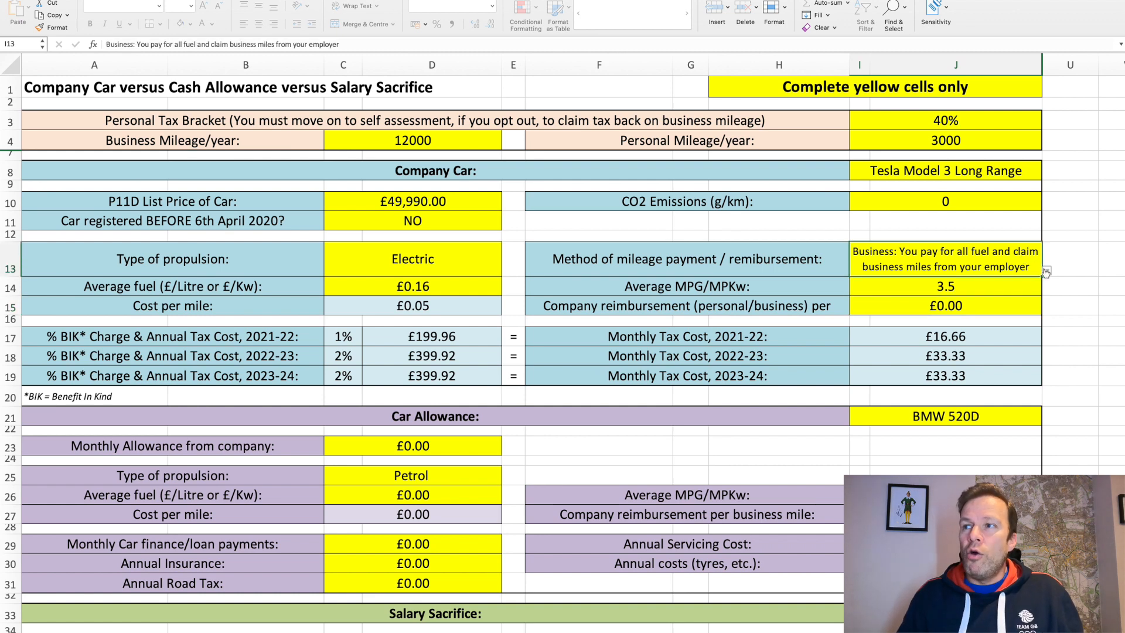
click(1047, 272)
click(994, 294)
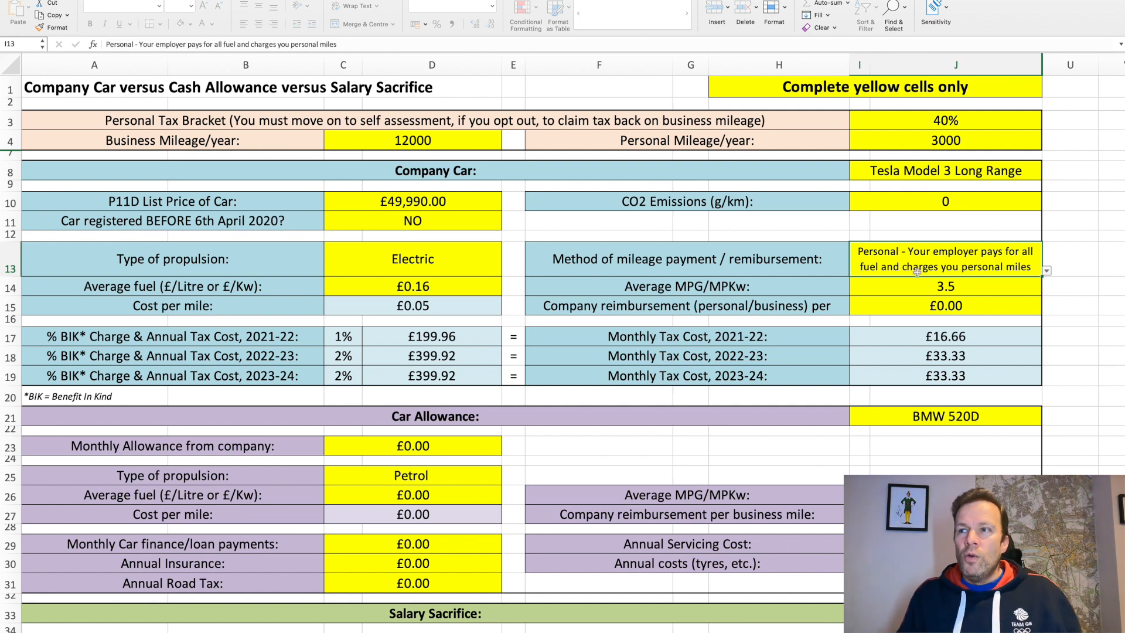
Set the company car's reimbursement per mile (personal/business) to 0.04
click(907, 303)
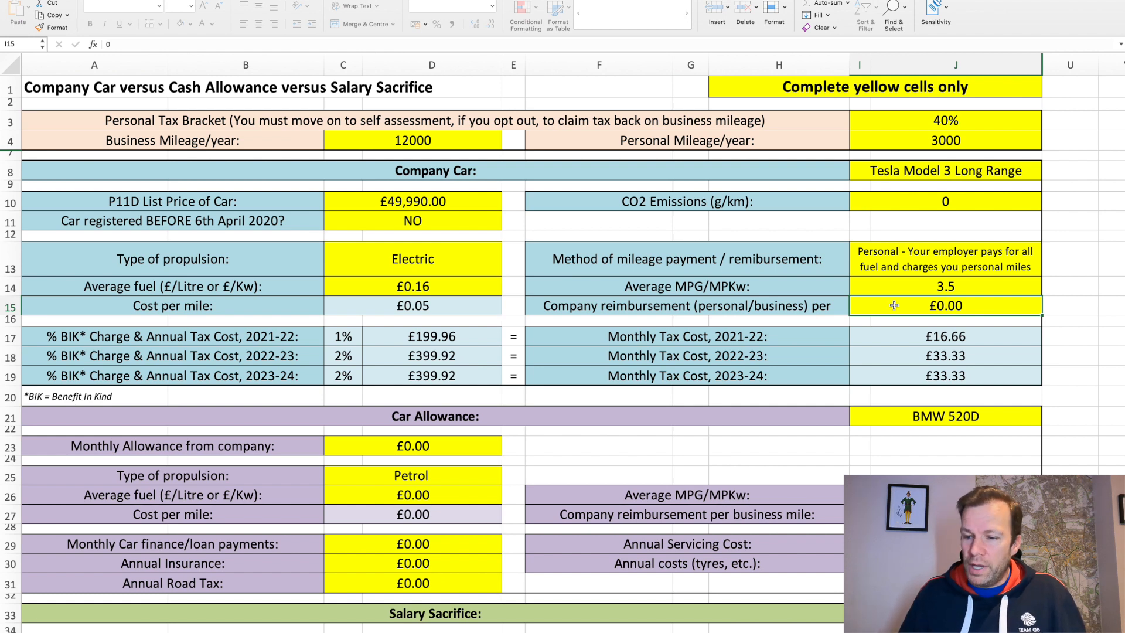
text(.04)
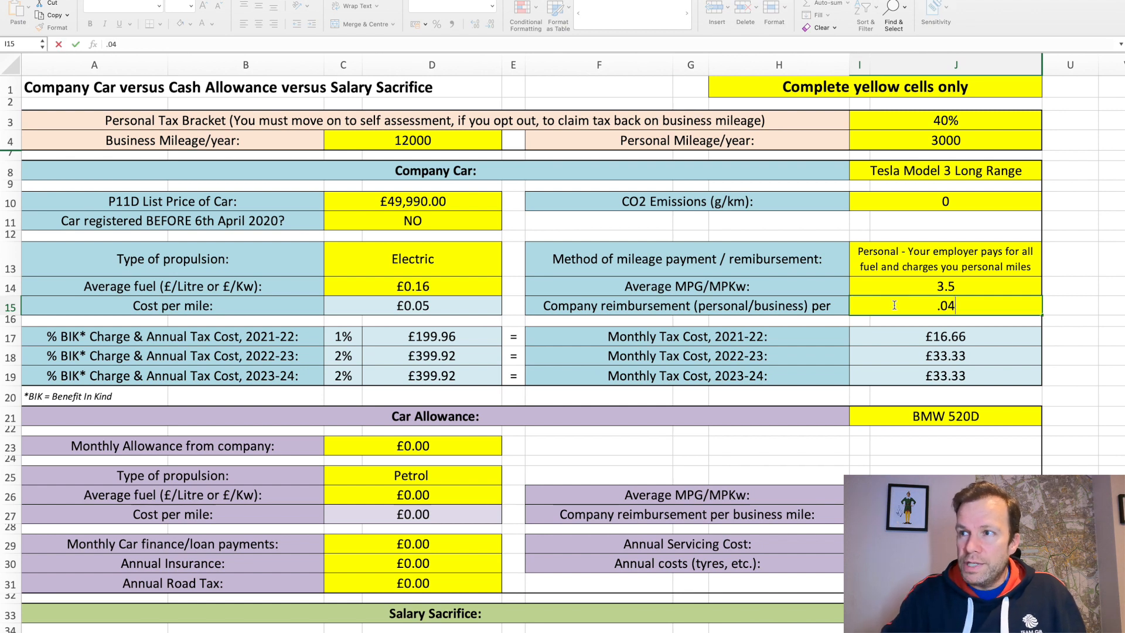
key(Return)
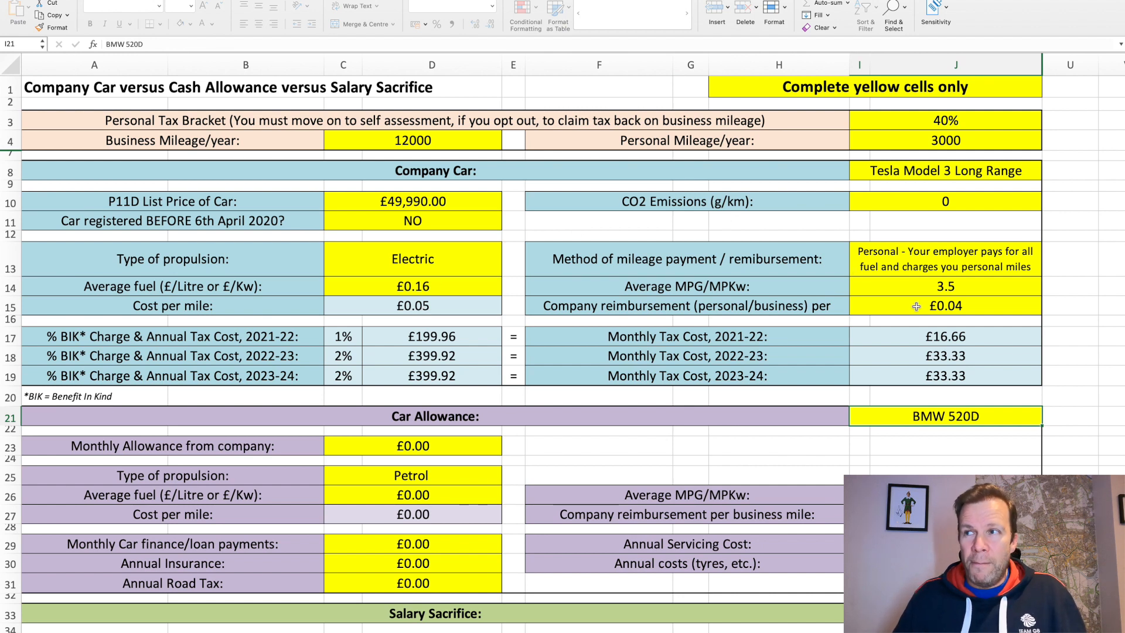
Review the company car's mileage payment inputs and its mileage and BIK tax costs in the comparison summary
click(983, 261)
click(986, 286)
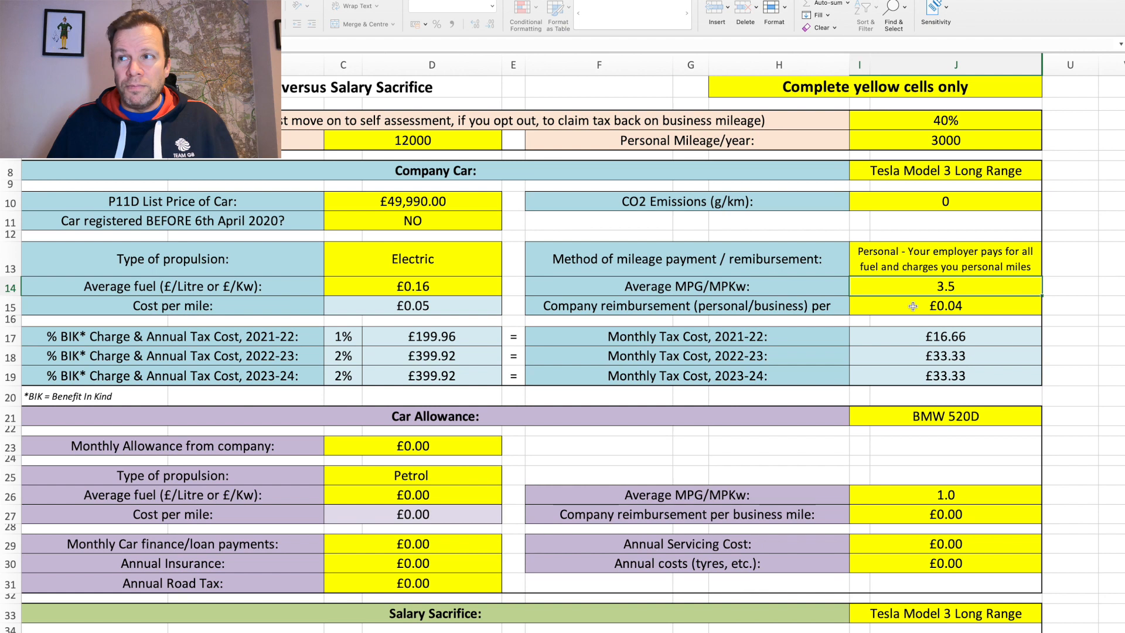
click(948, 311)
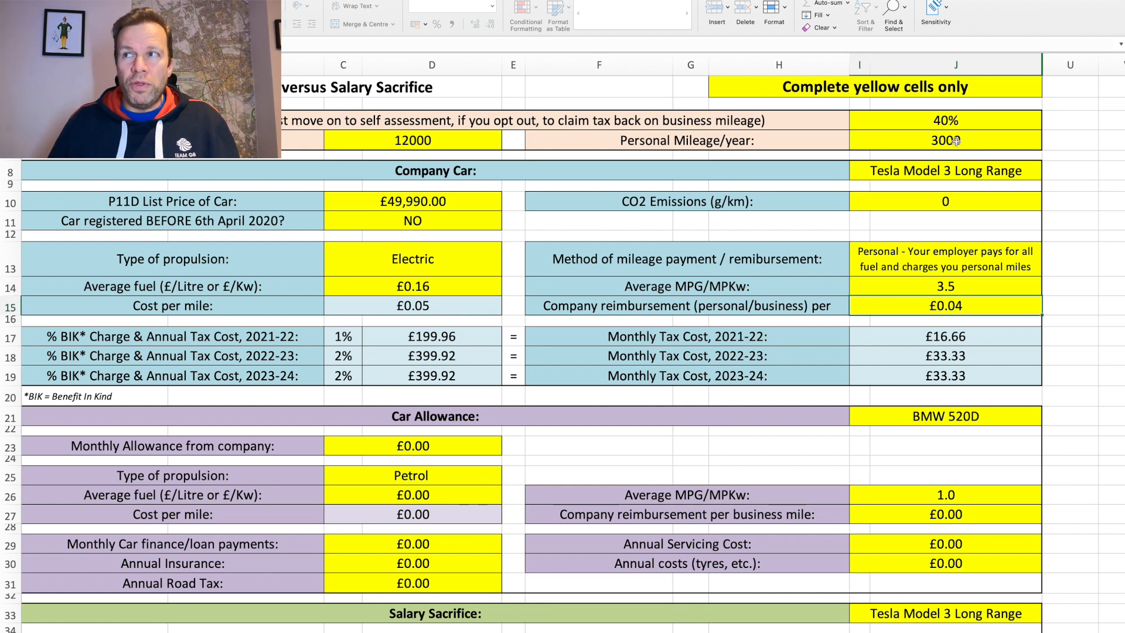
scroll(915, 333, down, 10)
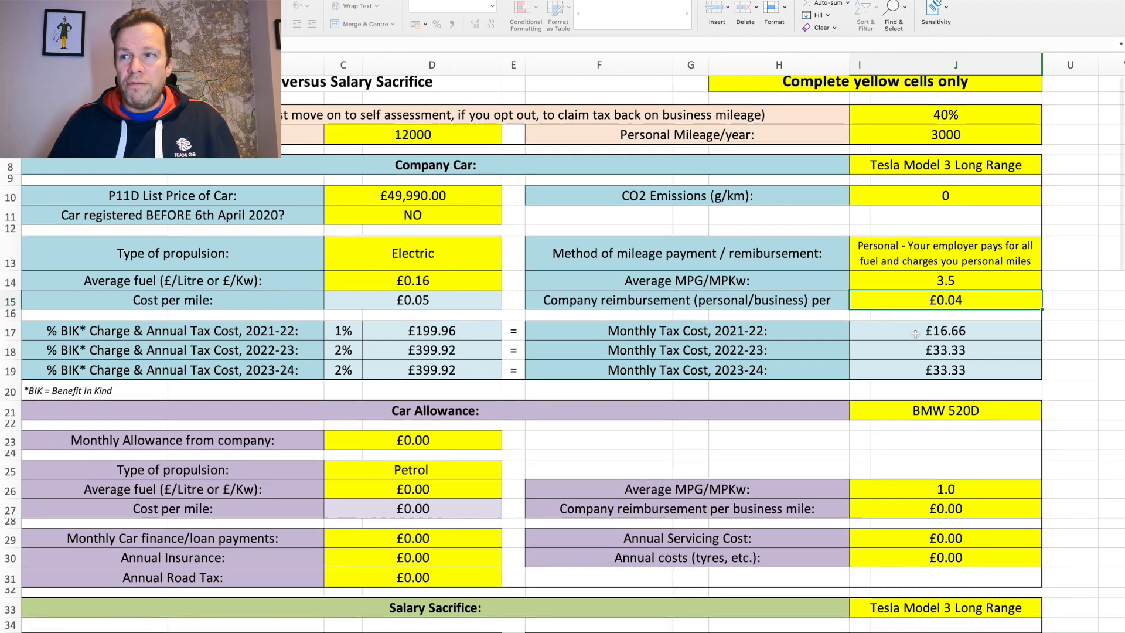
scroll(915, 334, down, 6)
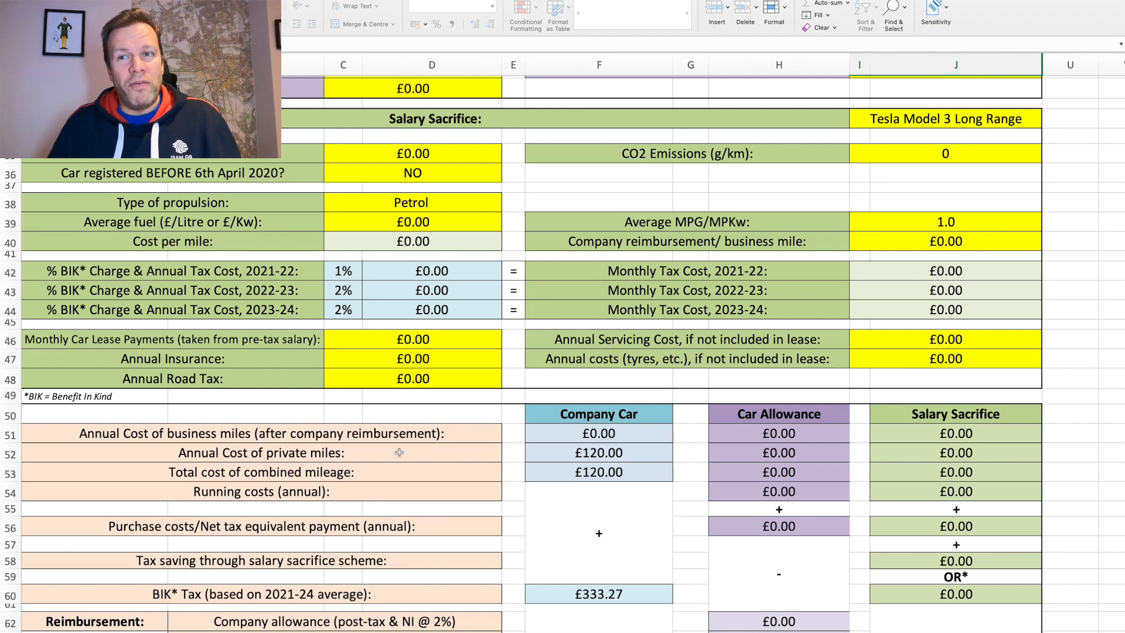
scroll(640, 454, up, 10)
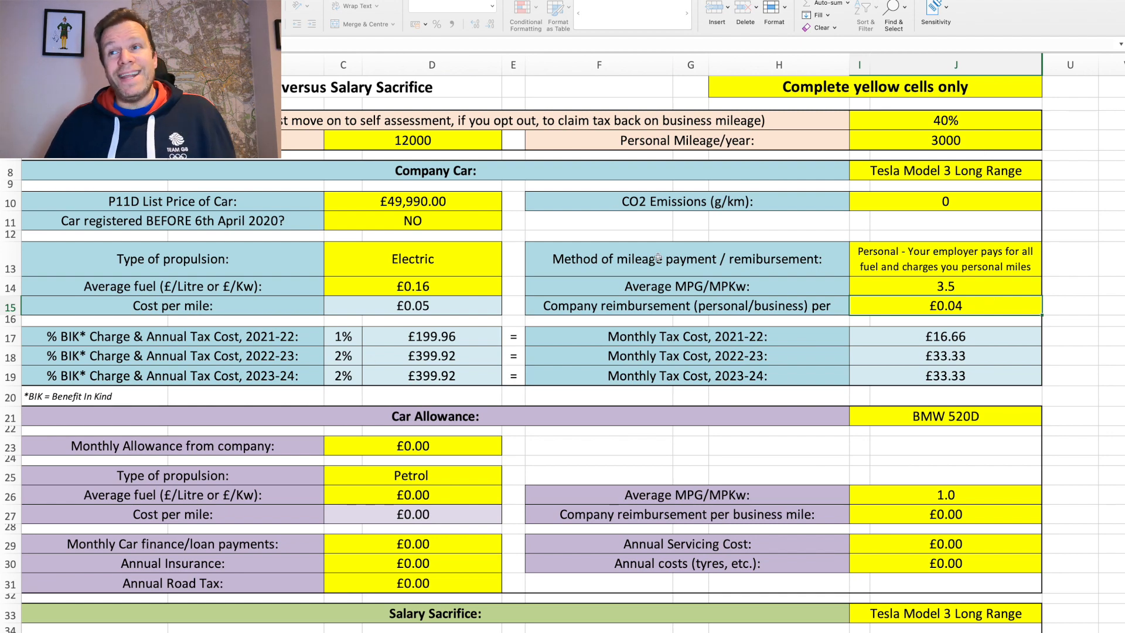
Set the monthly allowance from the company in the Car Allowance section to 600
scroll(564, 243, down, 3)
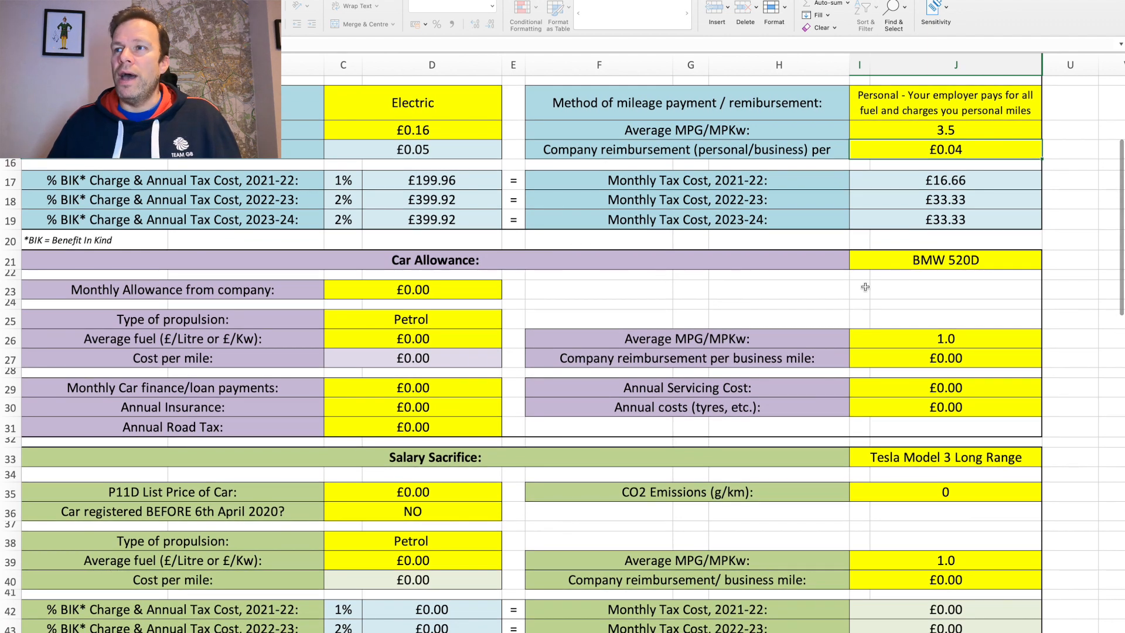
click(936, 261)
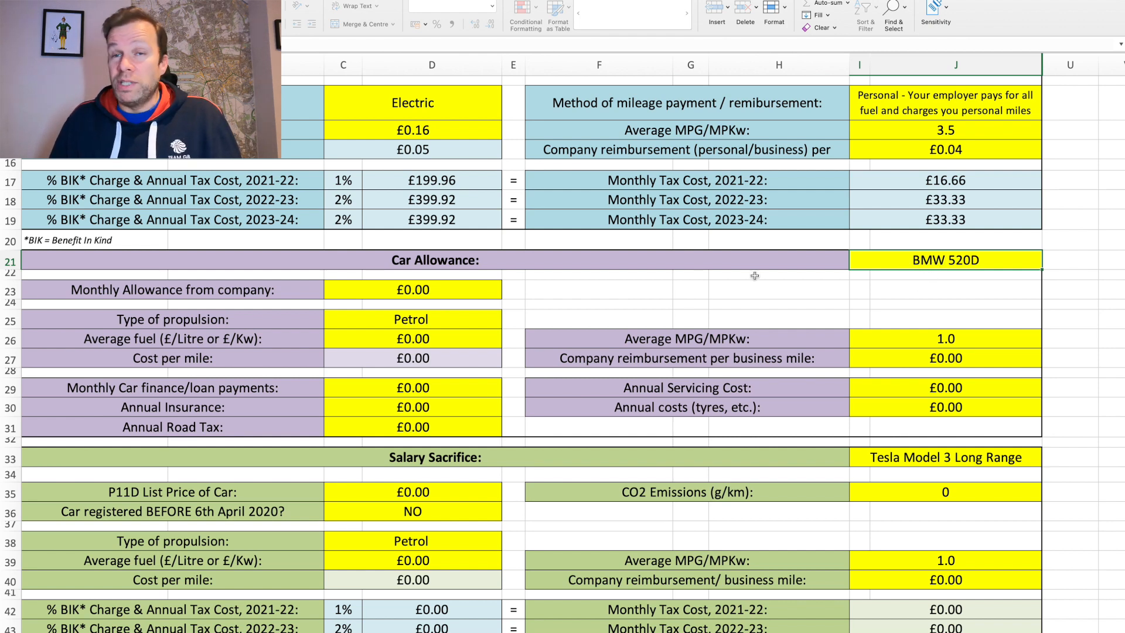
click(443, 298)
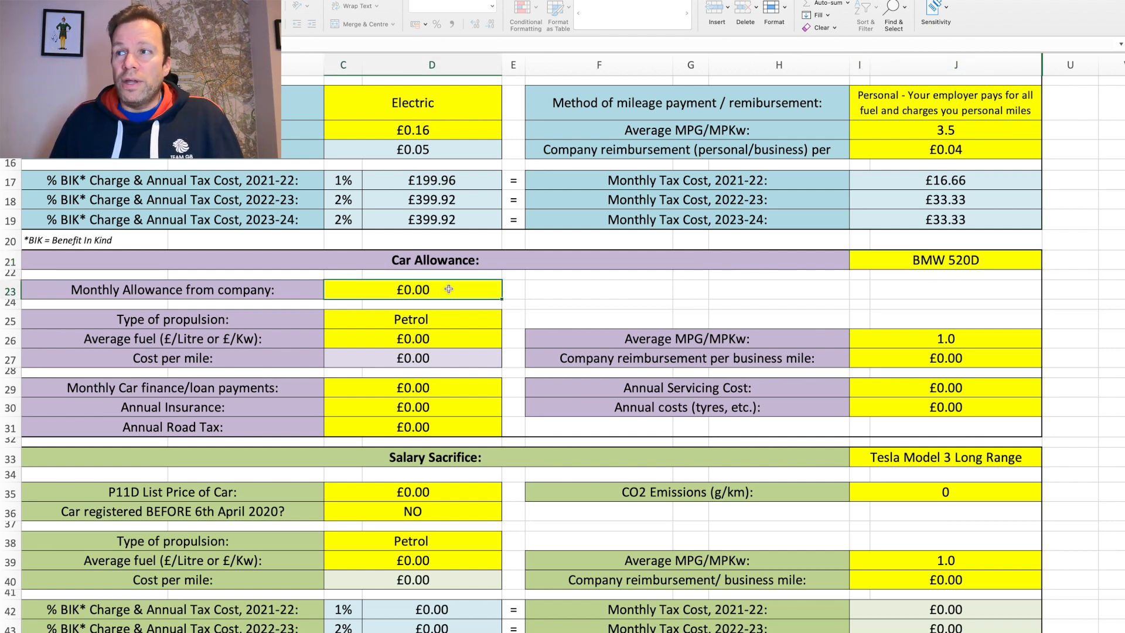
click(875, 259)
click(432, 290)
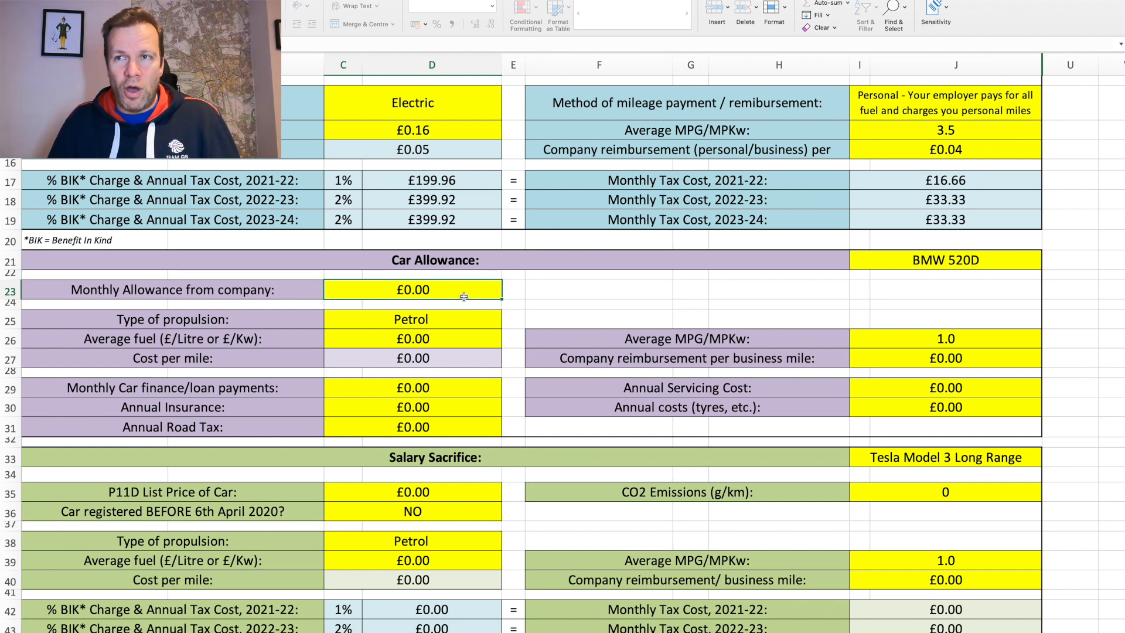
text(600)
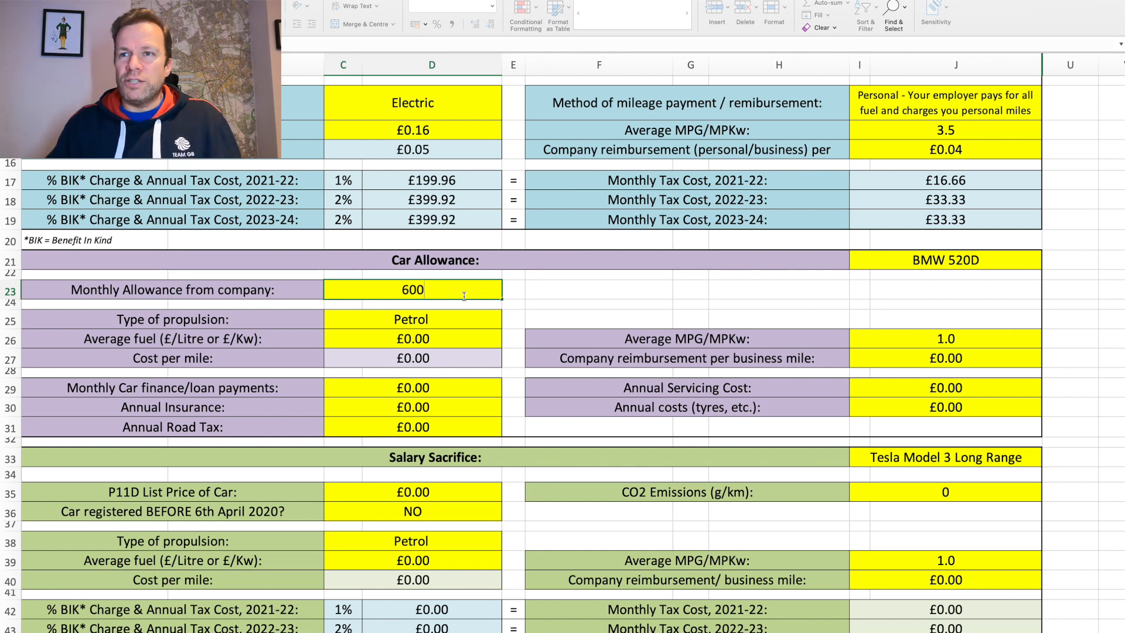
key(Return)
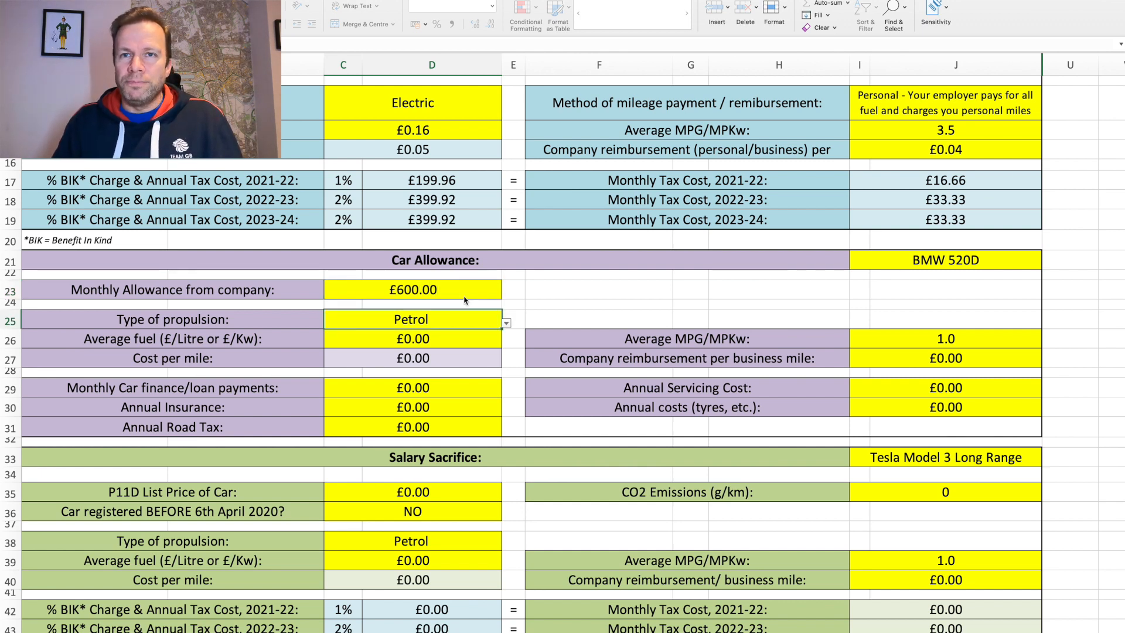
Change the car name in the Car Allowance section to "BMW 520 M Sport"
click(922, 266)
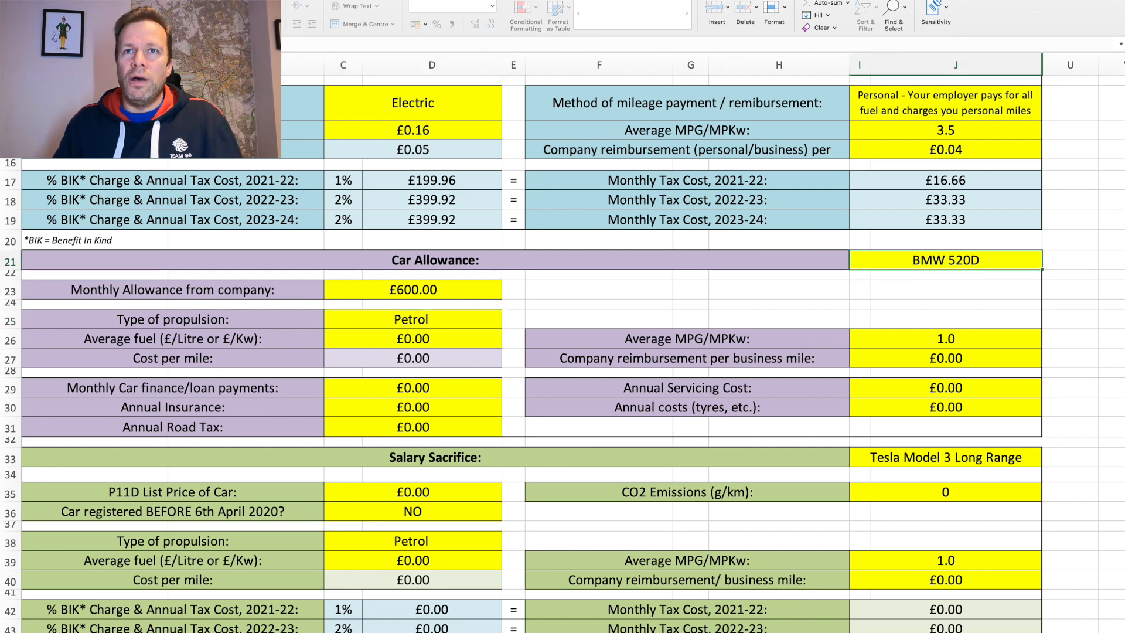
key(F2)
key(BackSpace)
text(M Sport)
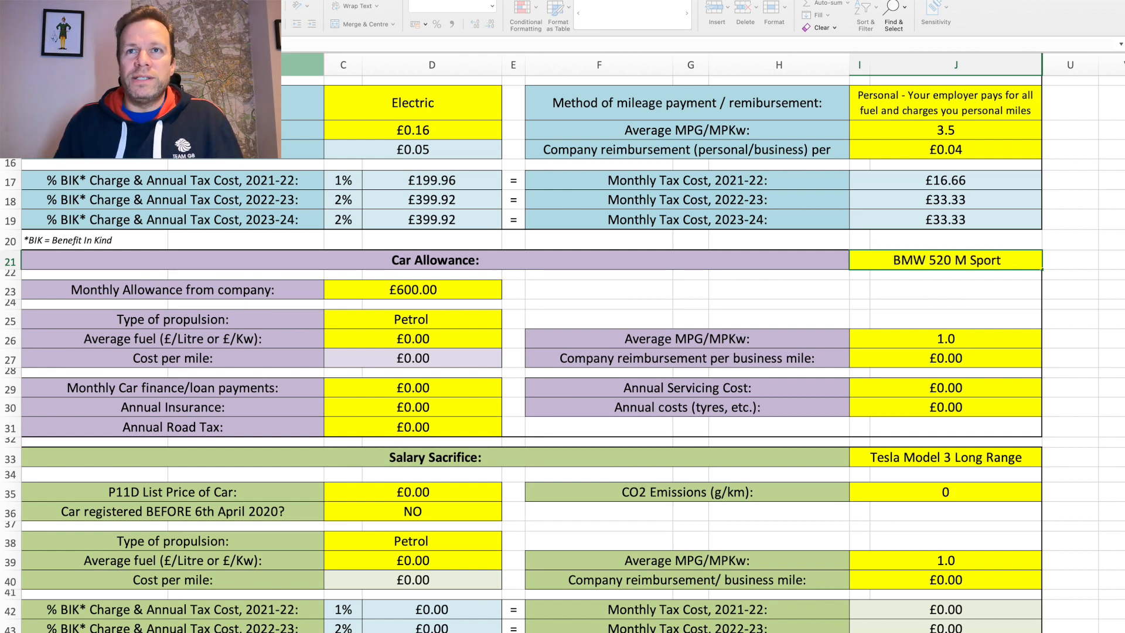
key(Return)
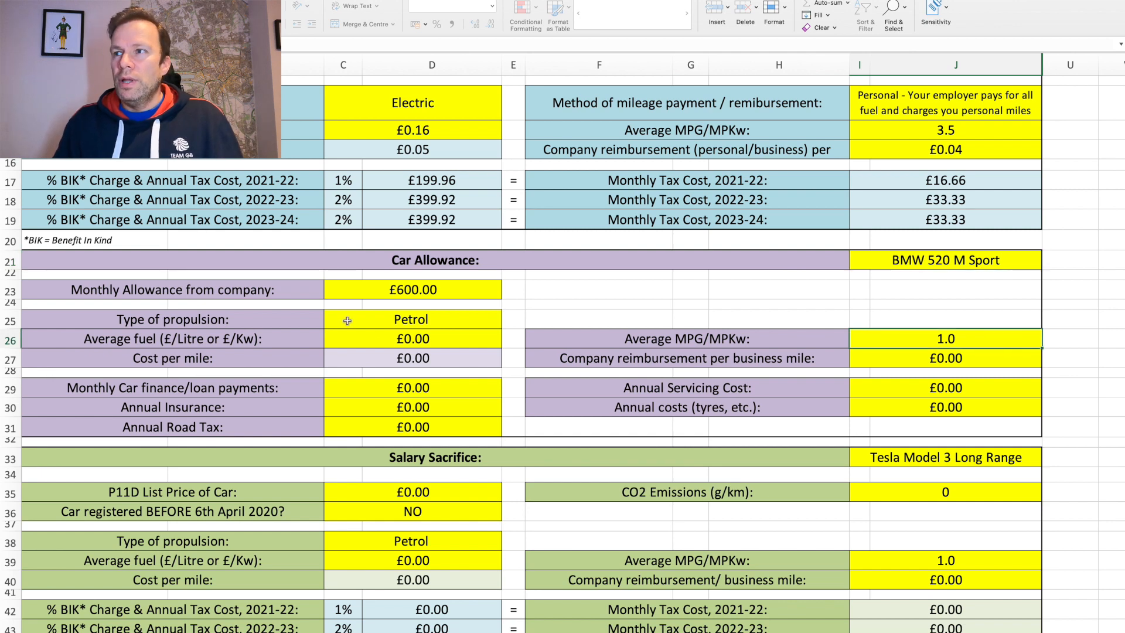
Keep Petrol as the allowance car's propulsion and set its average fuel price to 1.40 per litre
click(387, 322)
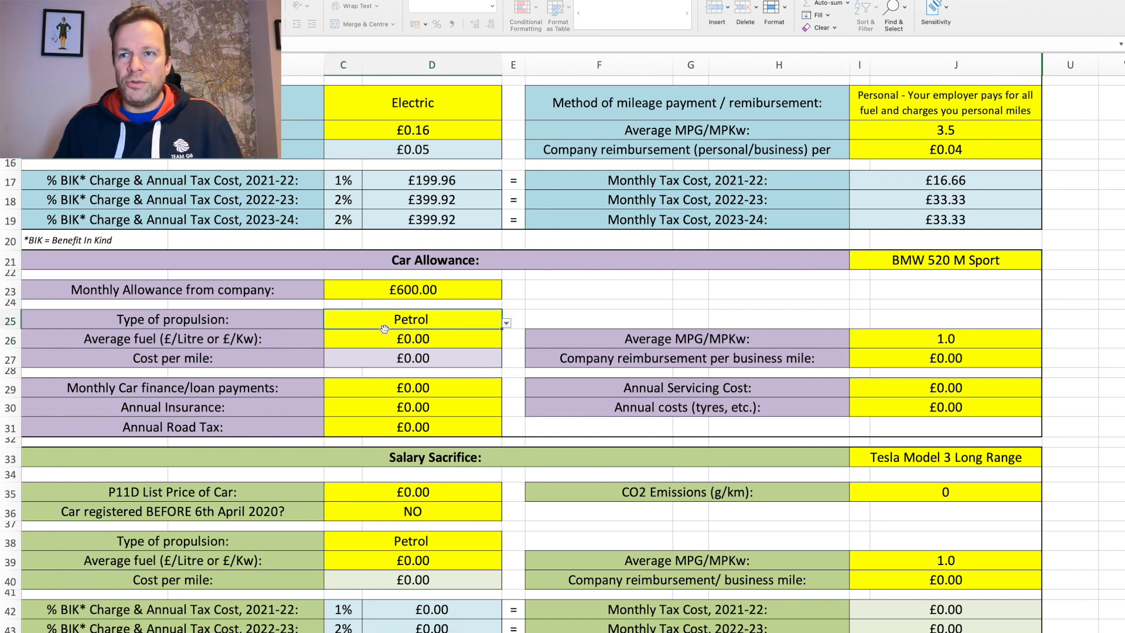
click(384, 338)
text(1.)
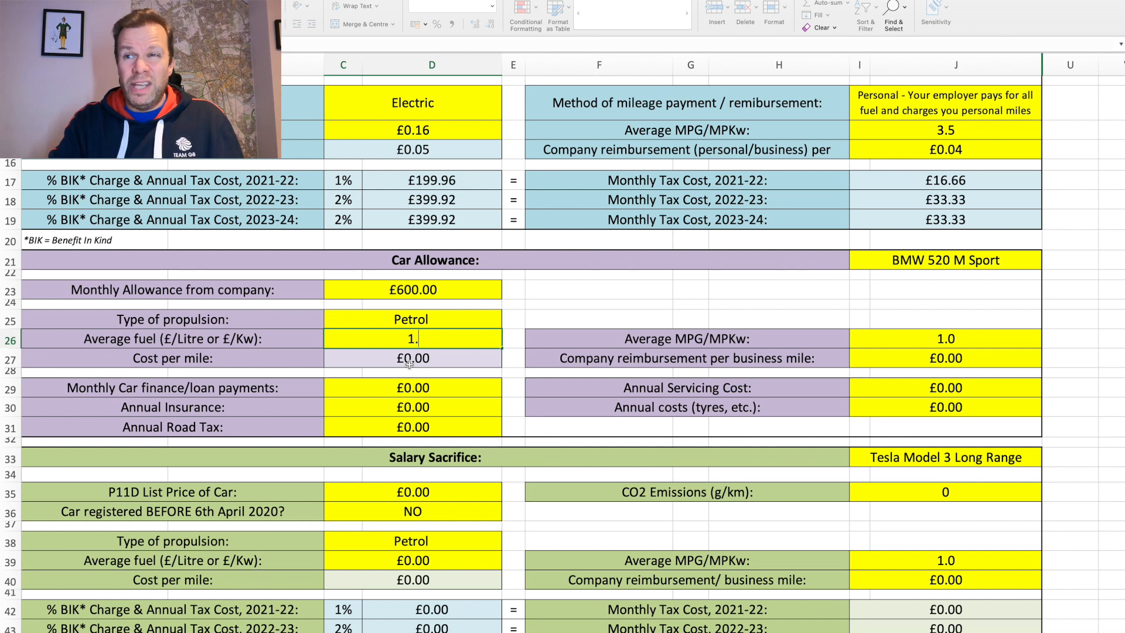
text(40)
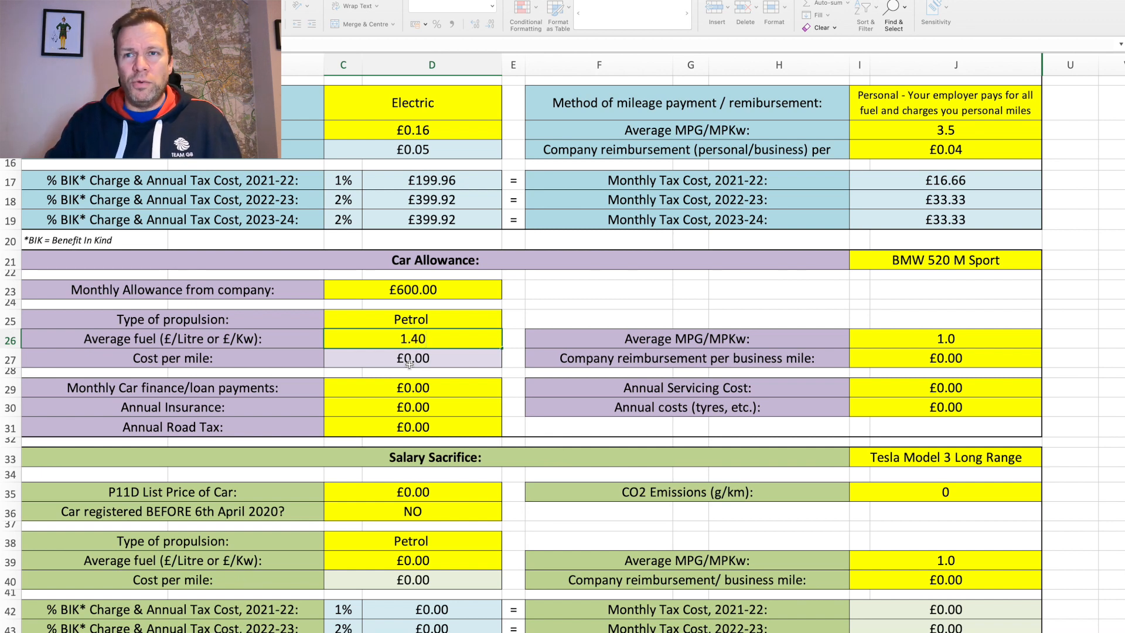
key(Return)
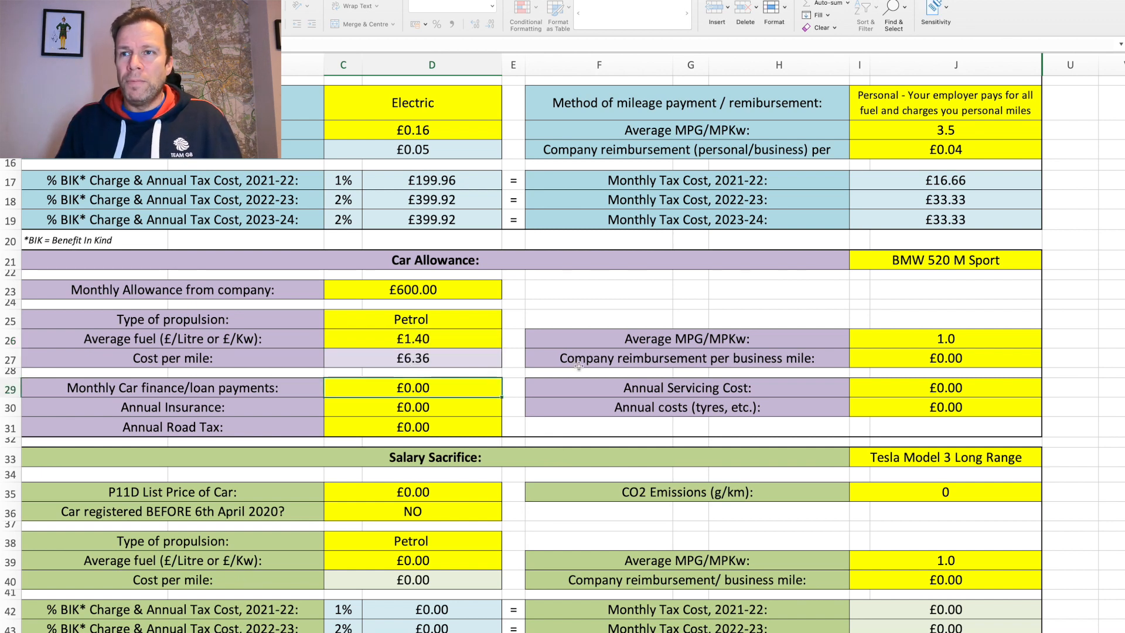
Set the allowance car's average MPG to 40 and its company reimbursement per business mile to 0.1
click(920, 339)
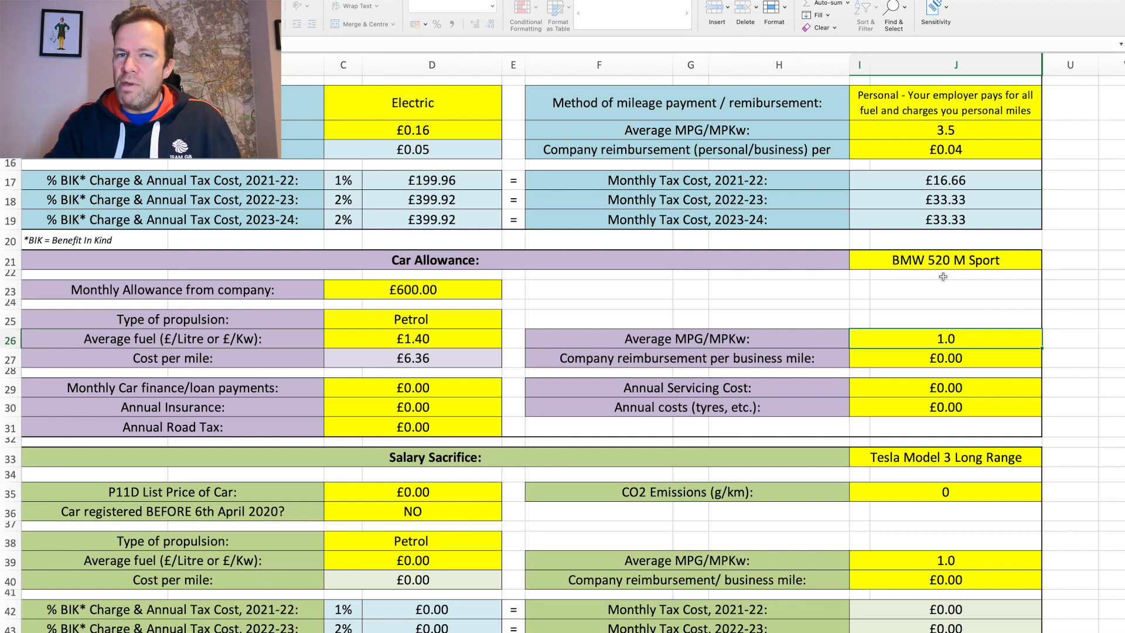
text(40)
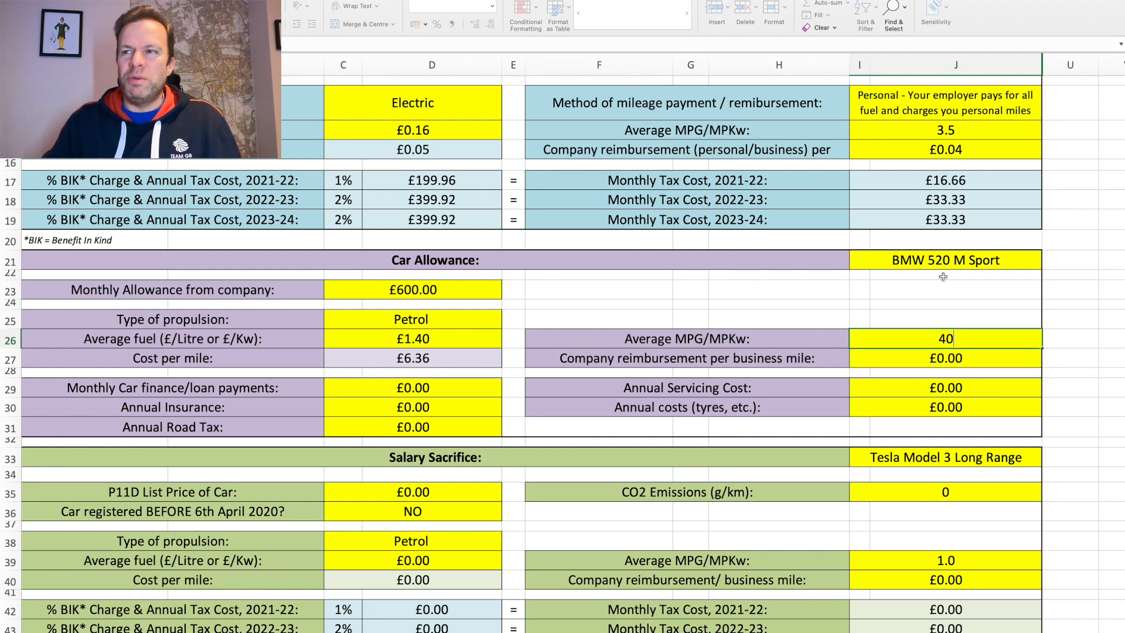
key(Return)
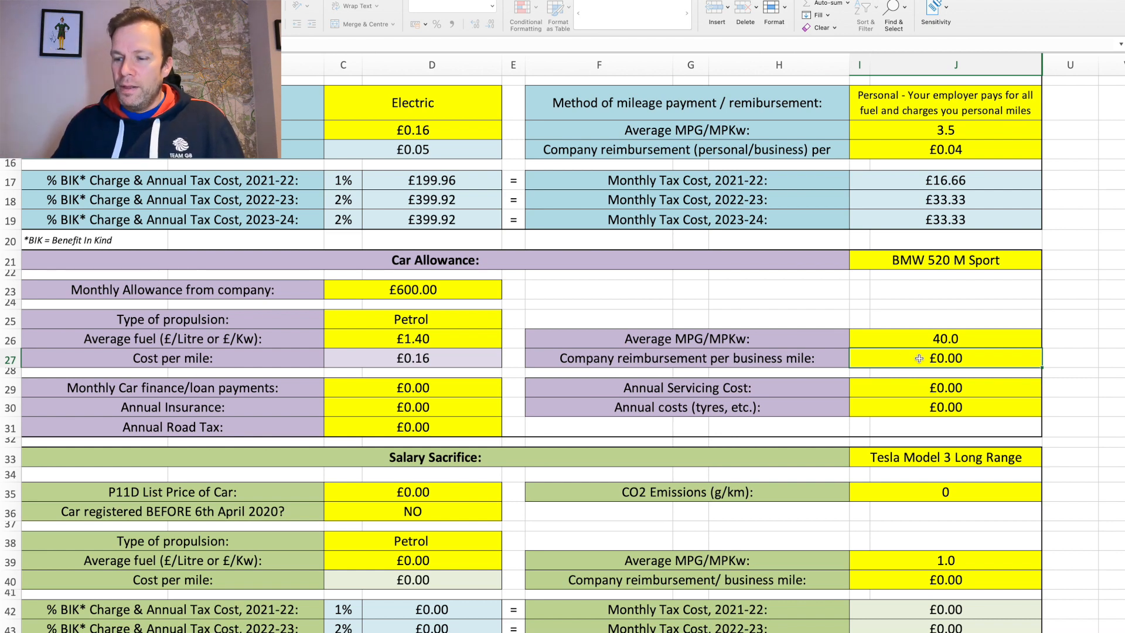
text(0.1)
key(Return)
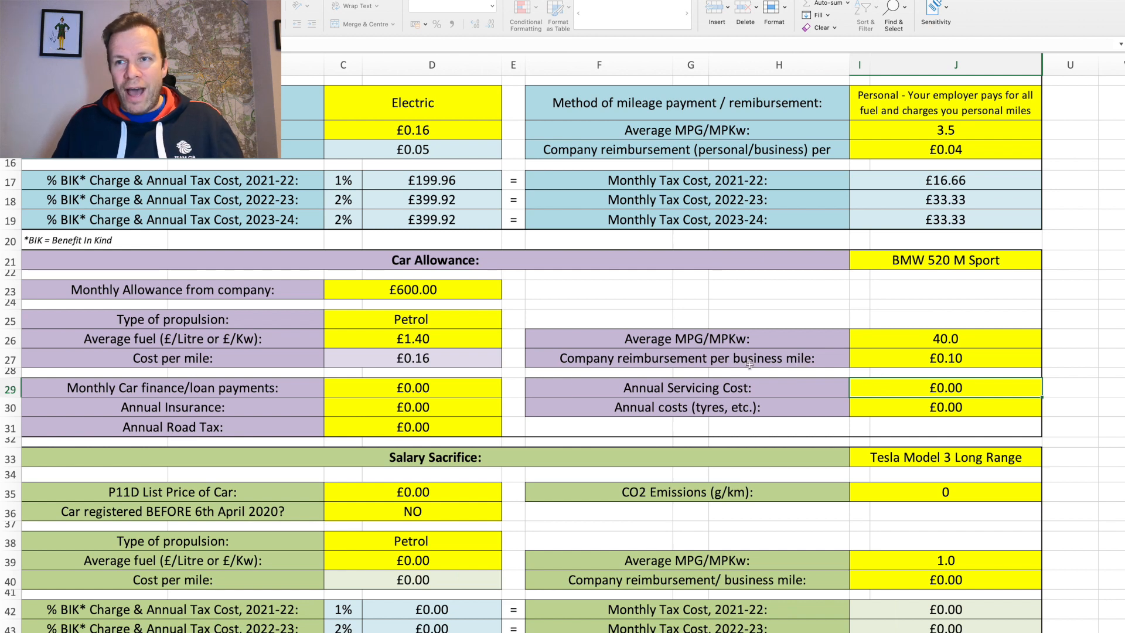
Set the allowance car's monthly finance/loan payments to 600
click(459, 388)
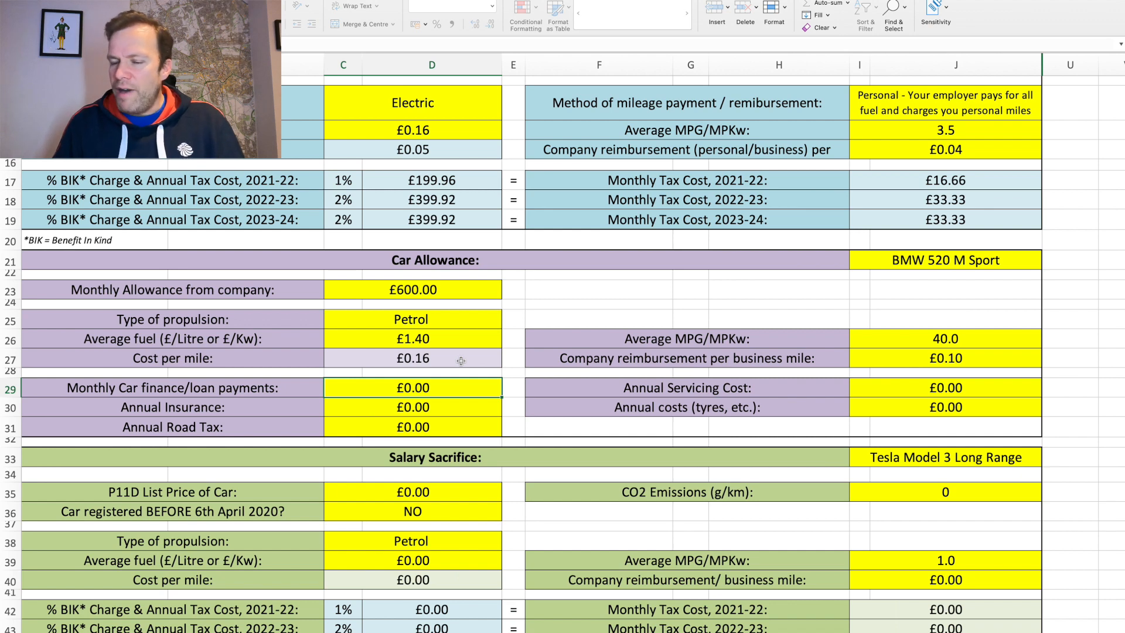
text(600)
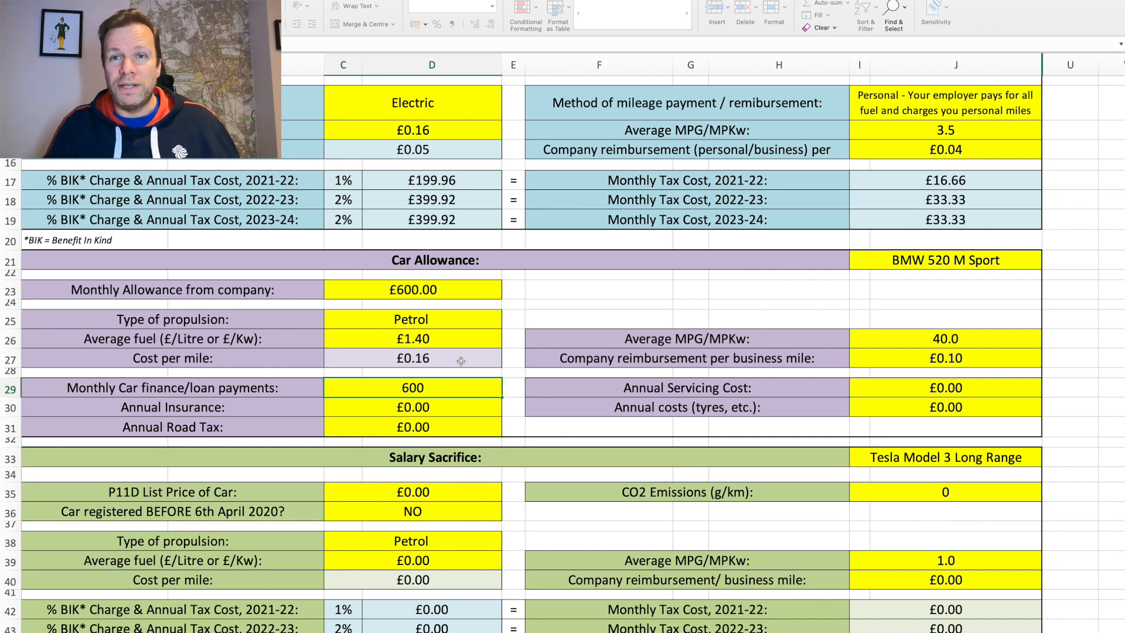
key(Return)
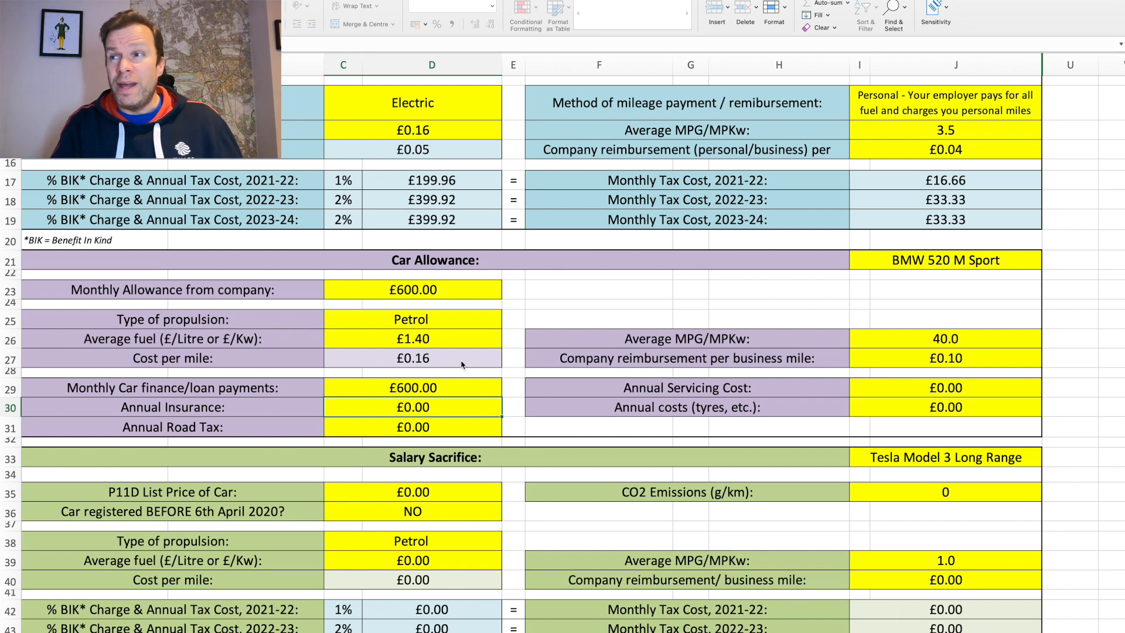
Set the allowance car's annual insurance to 500 and its annual road tax to 150
text(500)
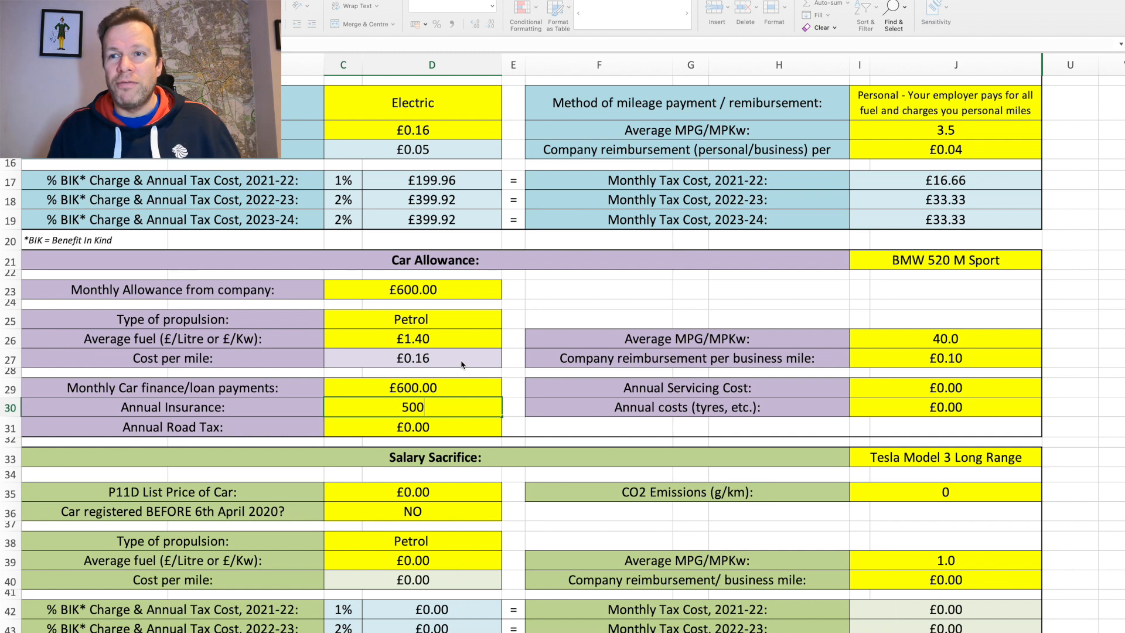
key(Return)
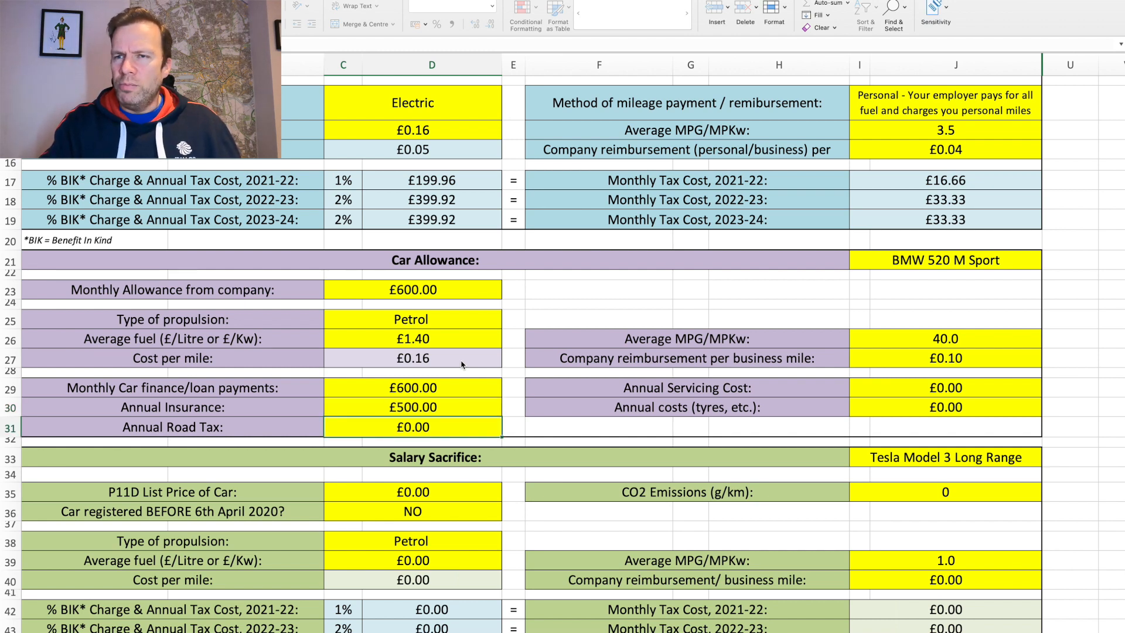
text(150)
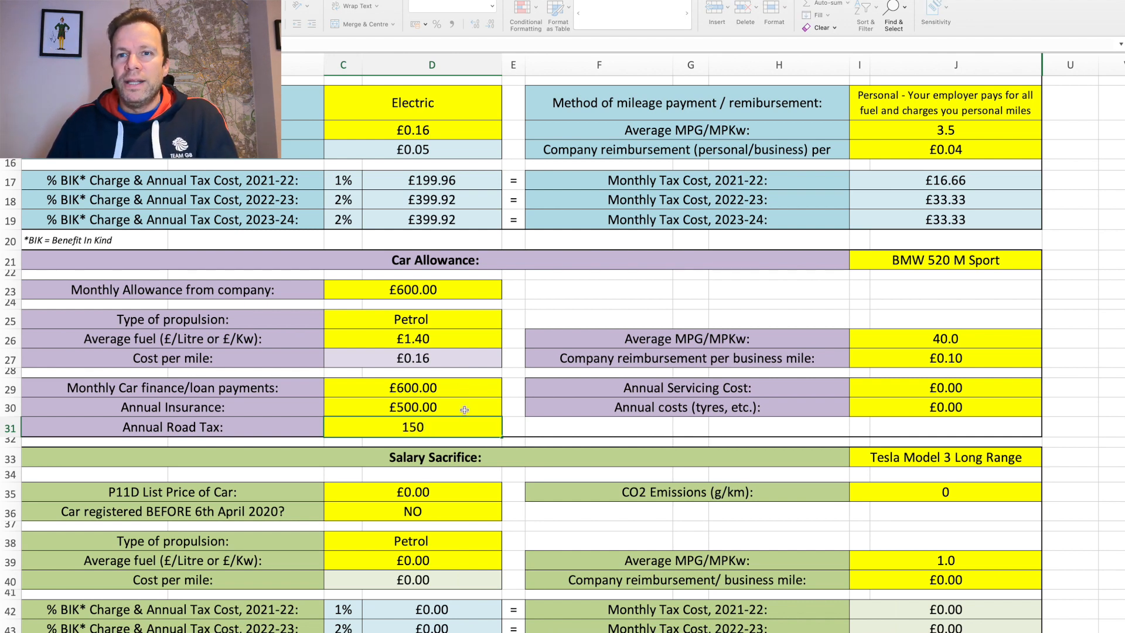
Set the allowance car's annual servicing cost to 400 and its annual costs for tyres and similar items to 600
click(891, 390)
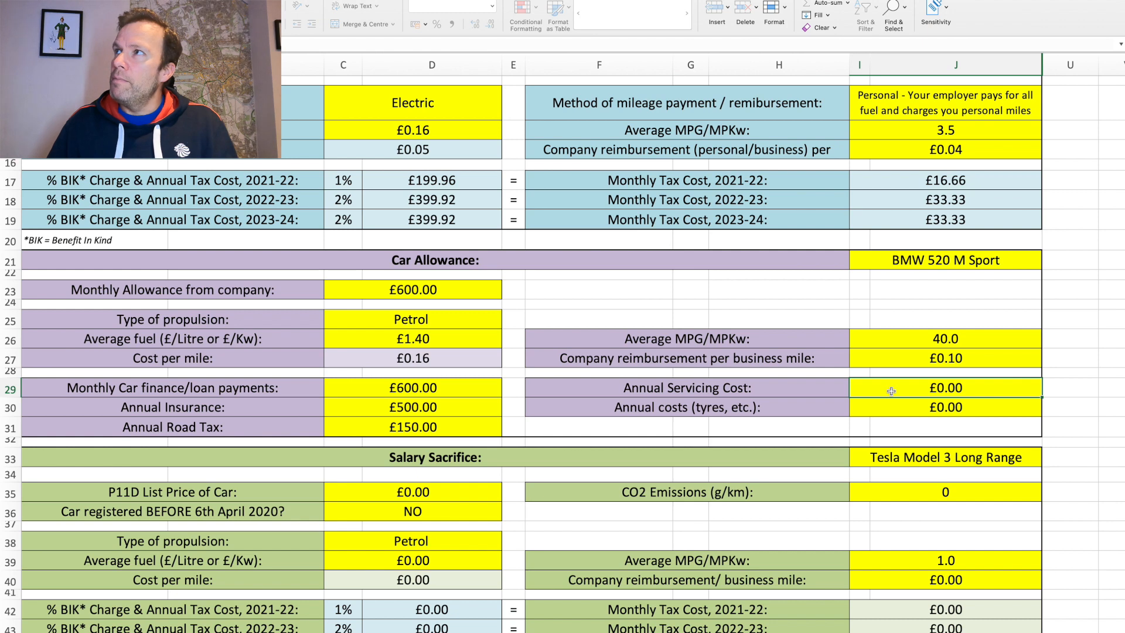
text(400)
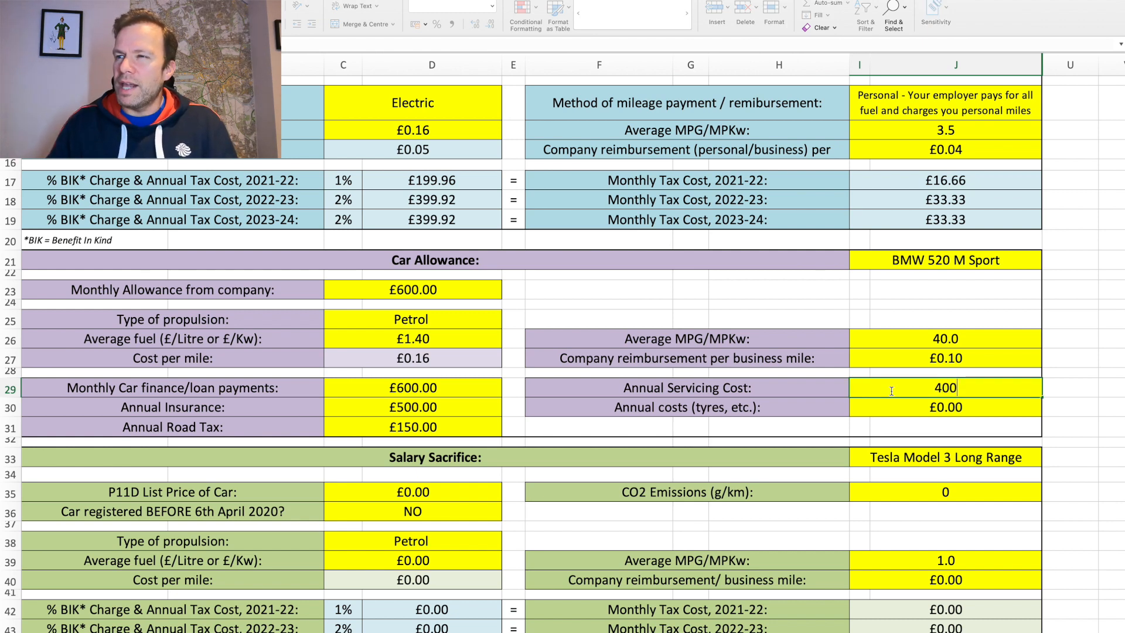
key(Return)
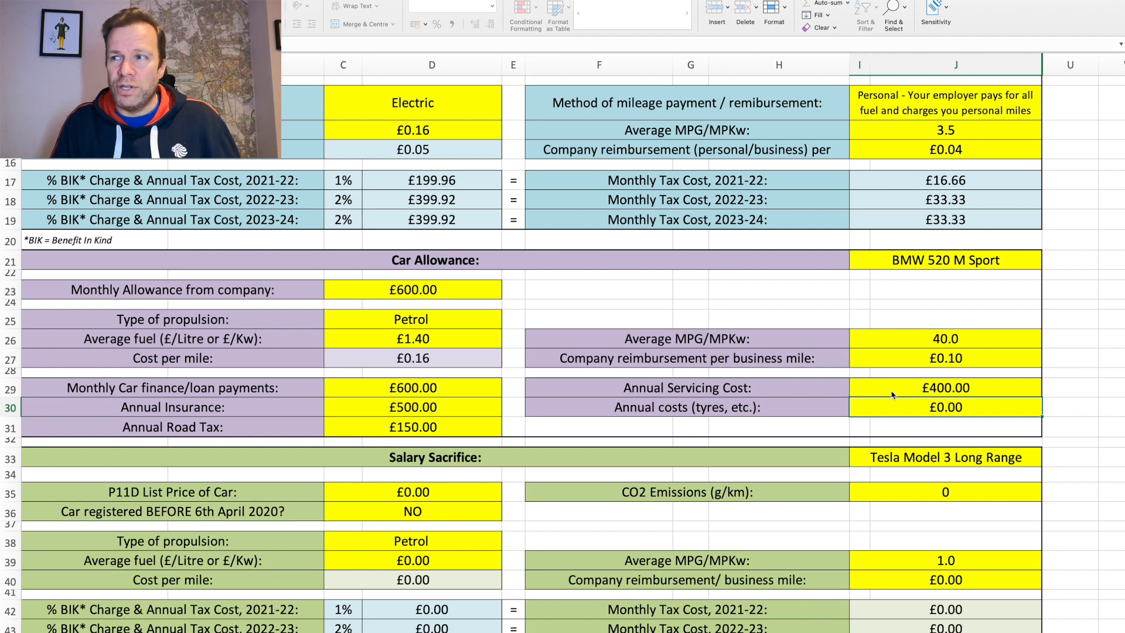
text(600)
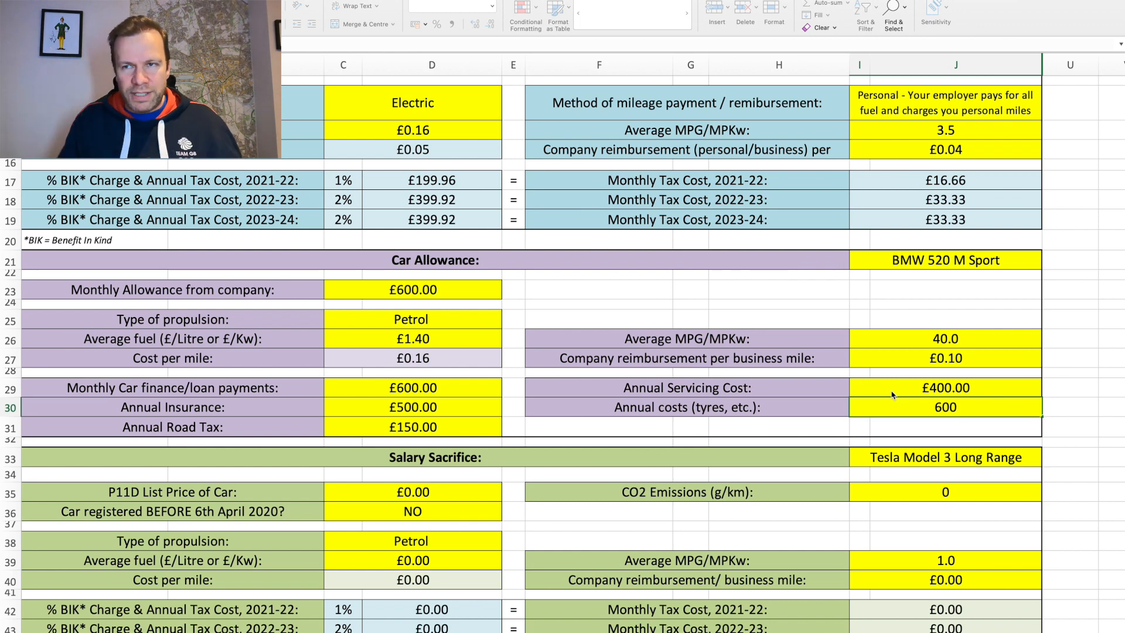
click(897, 425)
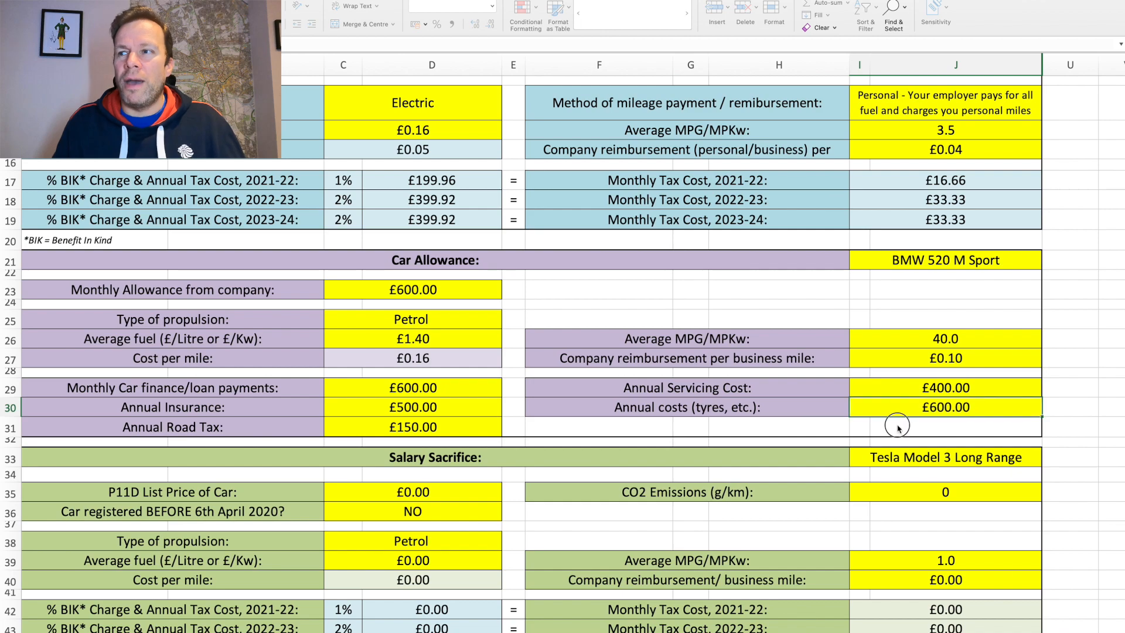
Set the P11D list price of the salary sacrifice car to 49990, matching the company car's list price
scroll(639, 348, down, 5)
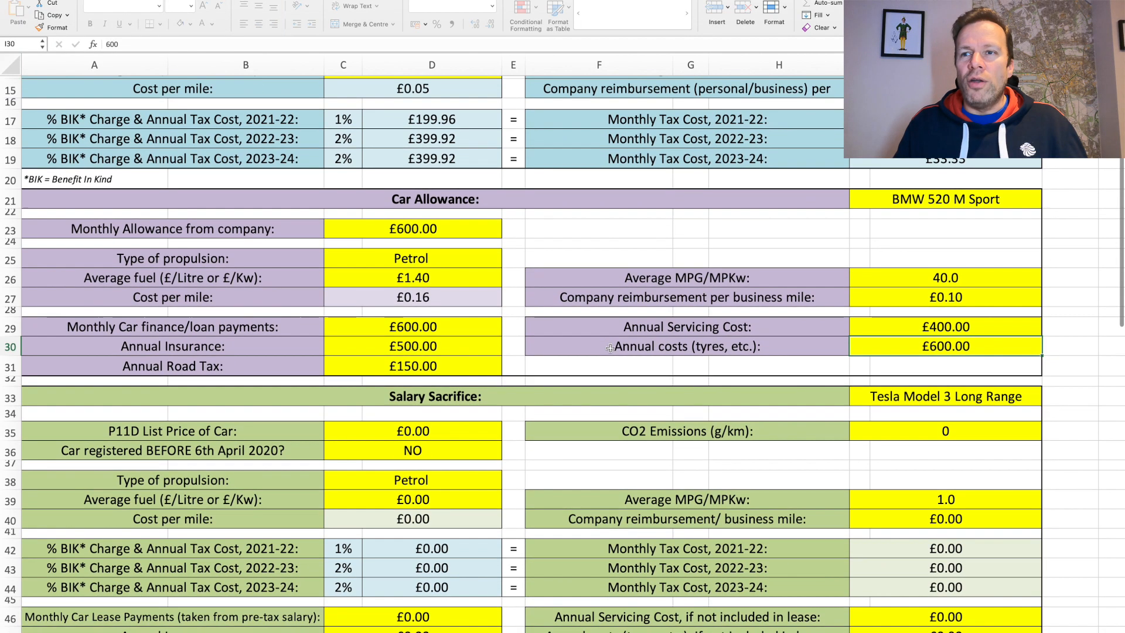
scroll(610, 348, up, 1)
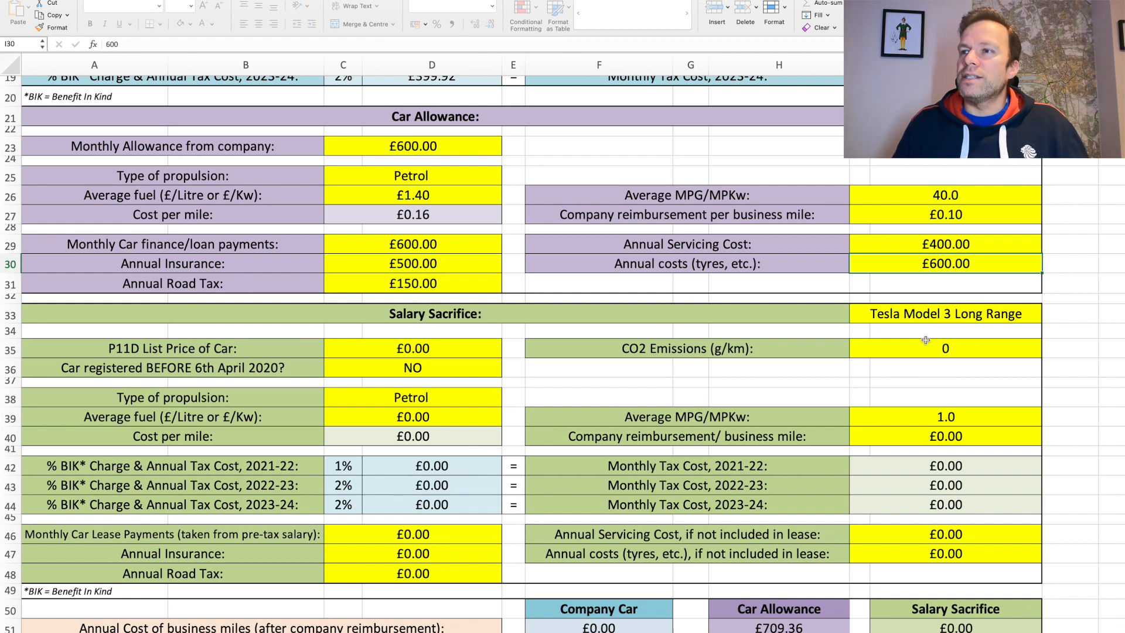
click(921, 320)
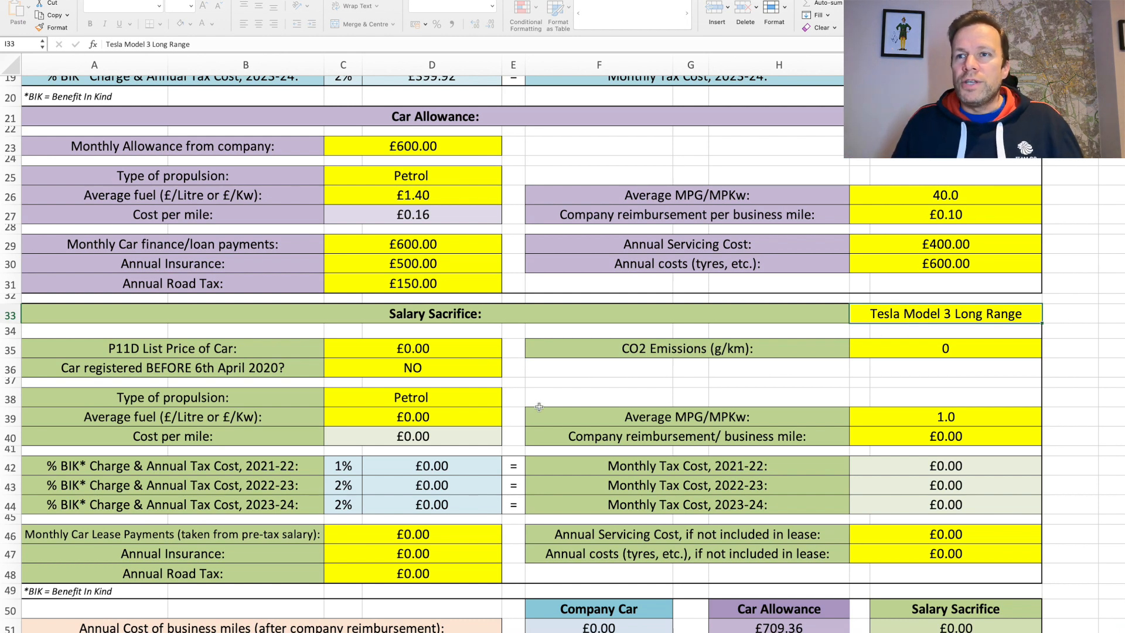
click(463, 349)
scroll(463, 349, up, 5)
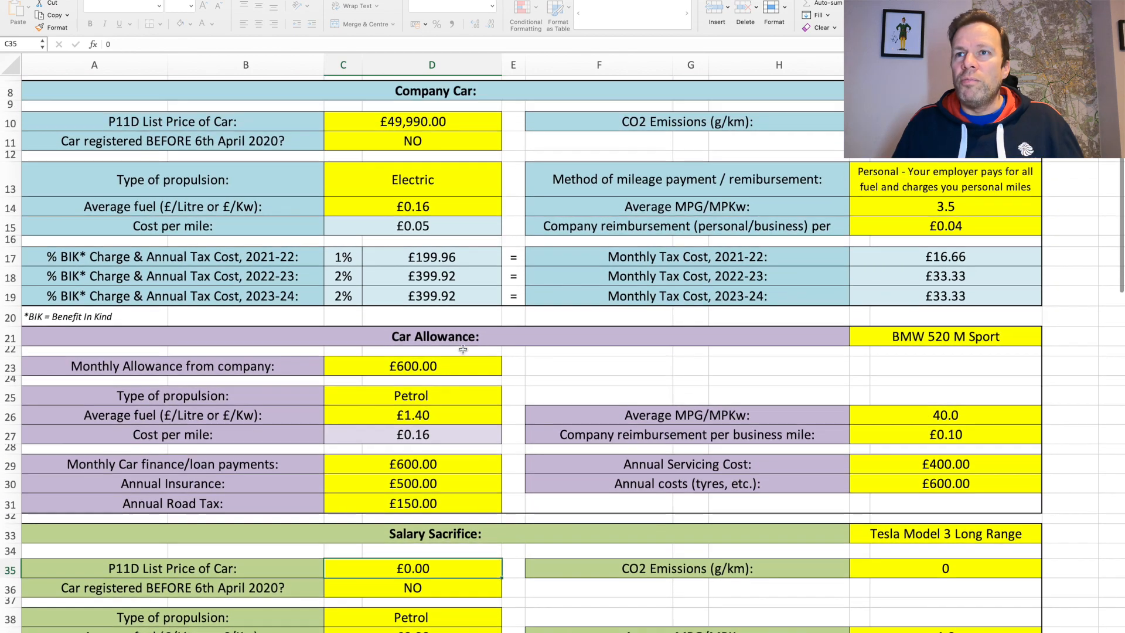
scroll(463, 349, down, 5)
text(49990)
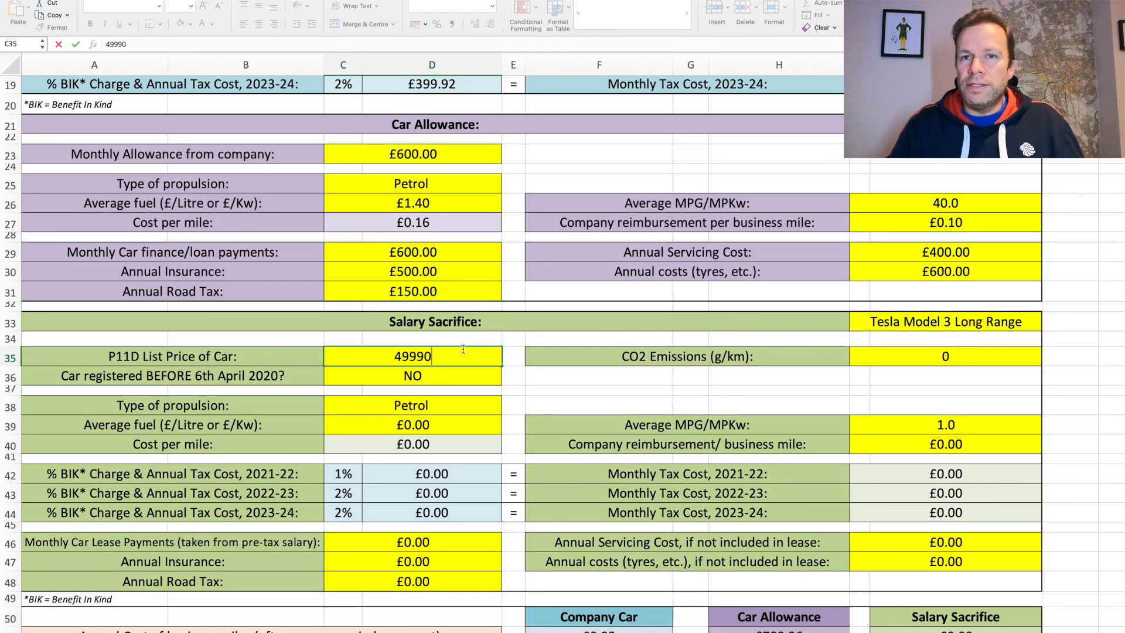
key(Return)
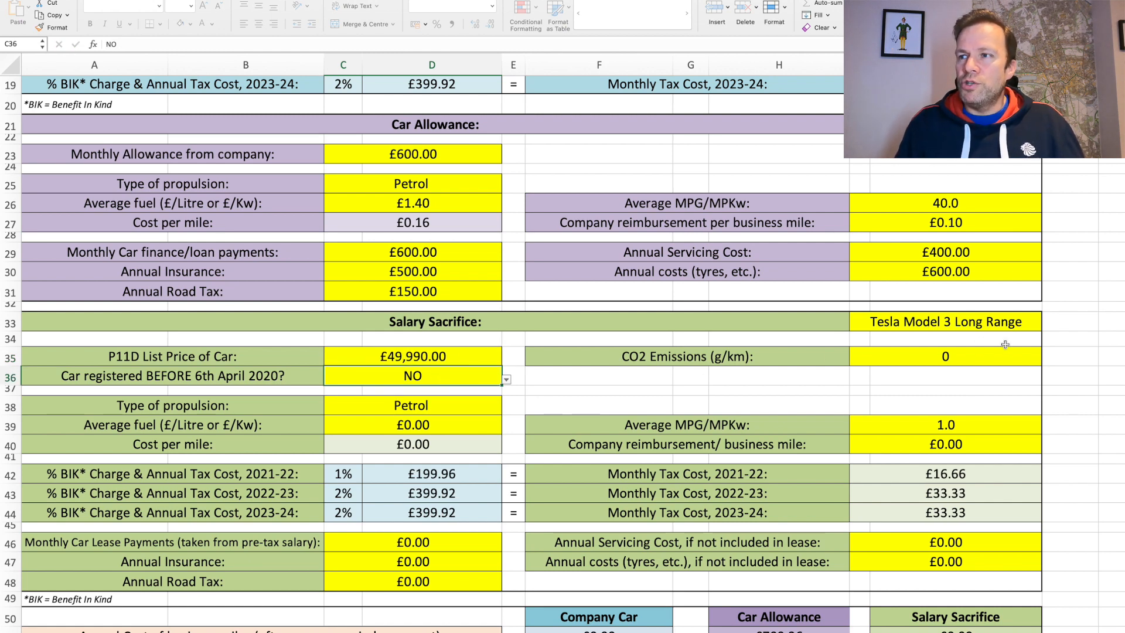
Keep 0 g/km as the salary sacrifice car's CO2 emissions and set its type of propulsion to Electric
click(963, 362)
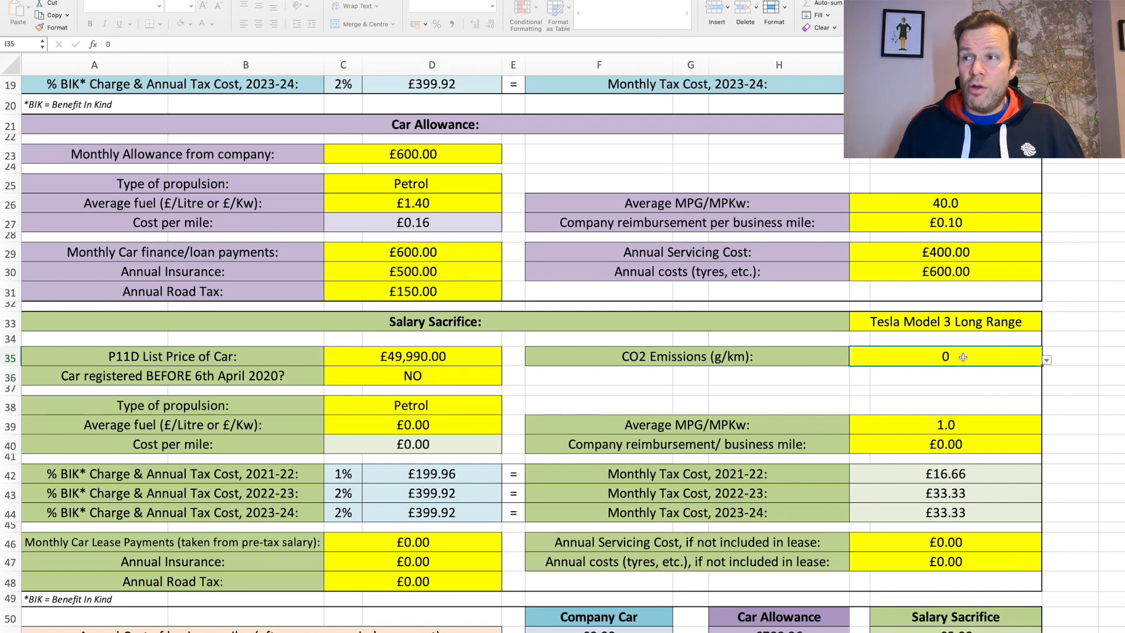
click(1047, 359)
click(1010, 361)
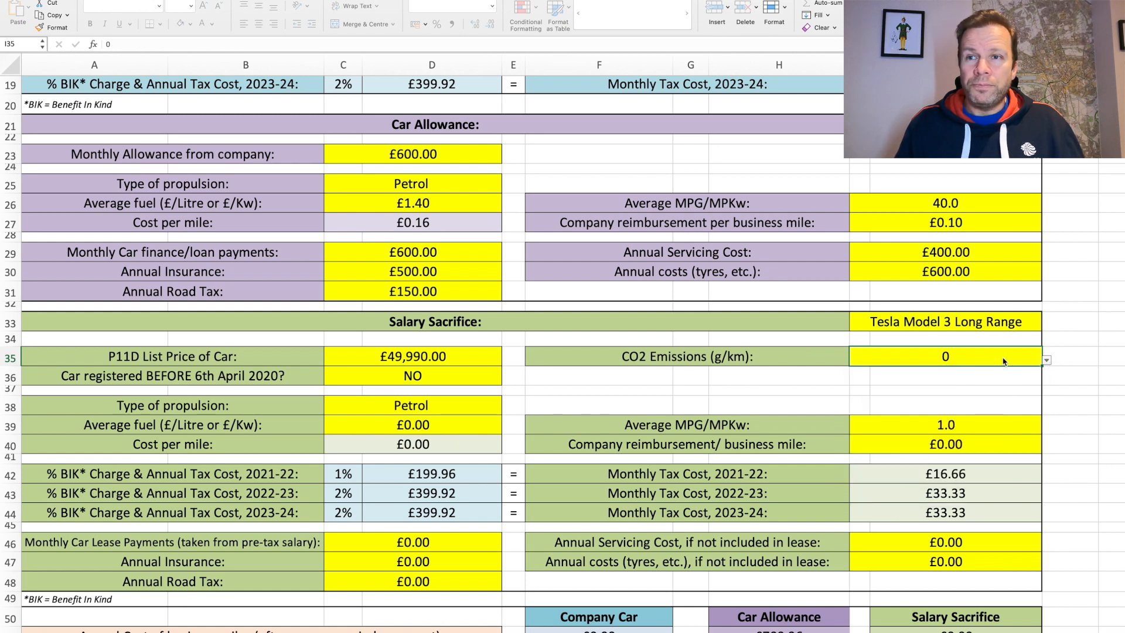
click(448, 402)
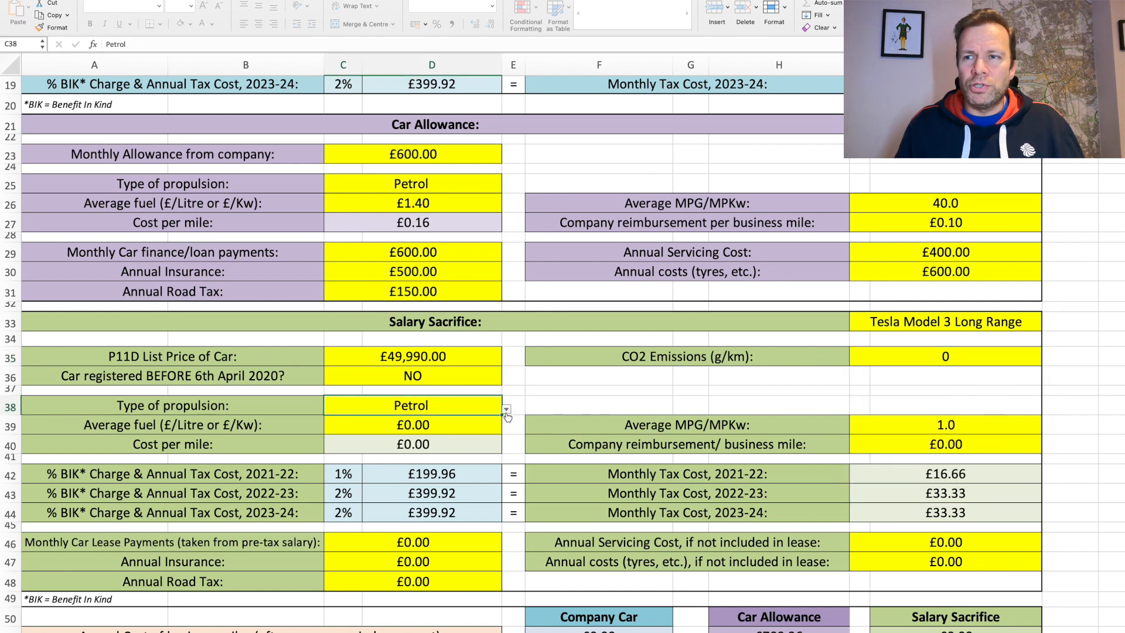
click(506, 409)
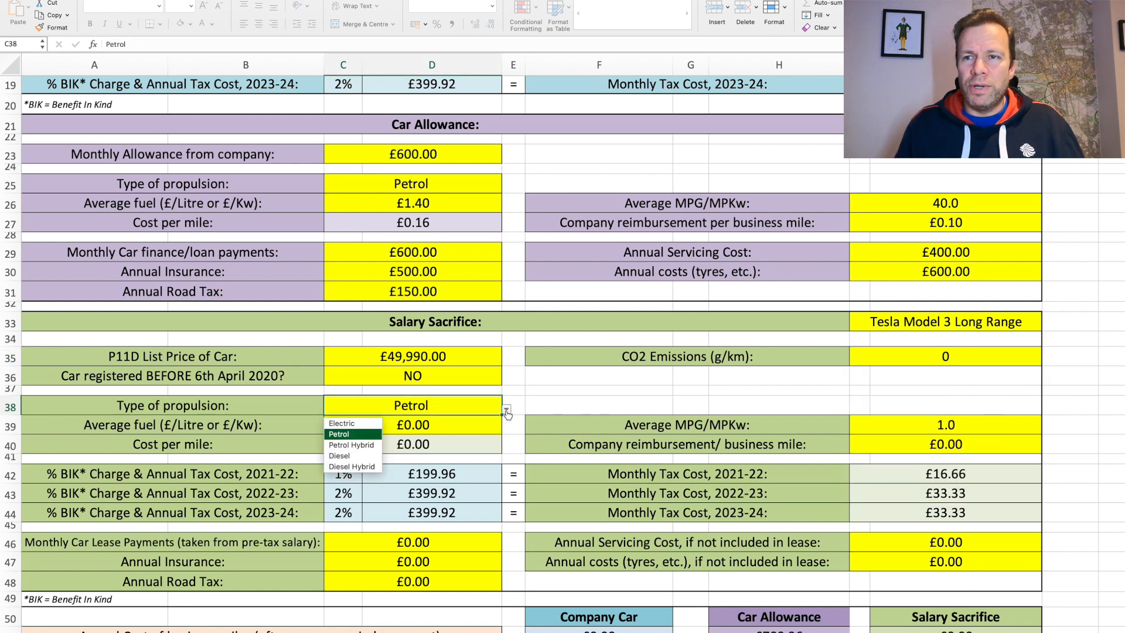
click(345, 423)
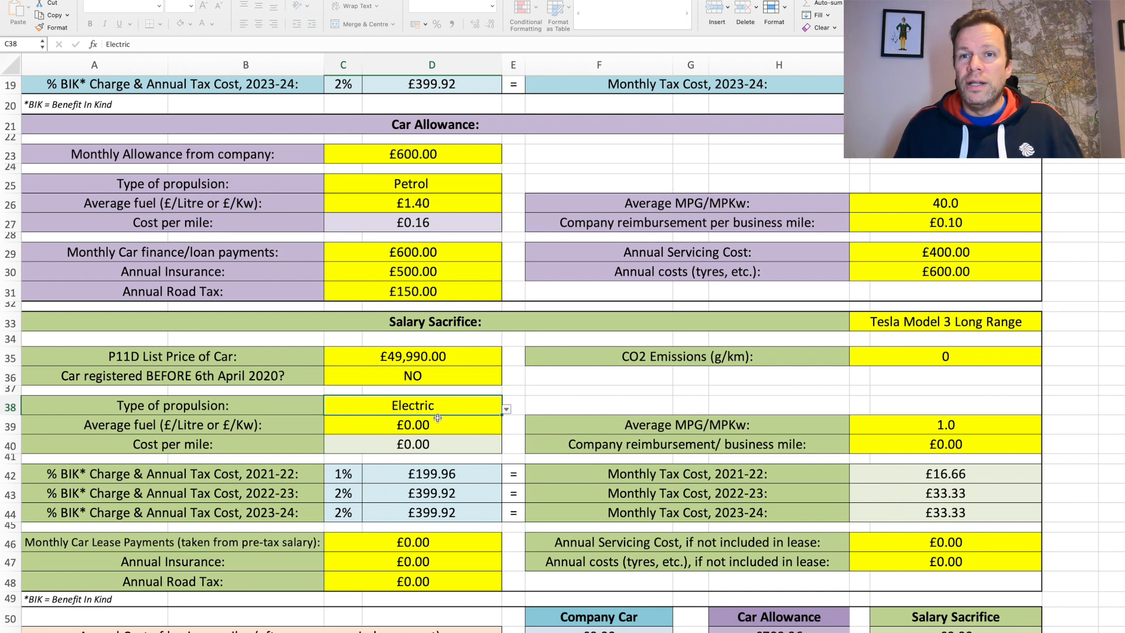
Set the salary sacrifice car's average fuel price to 0.16 per kW, the same as for the company car
click(464, 423)
scroll(464, 423, up, 5)
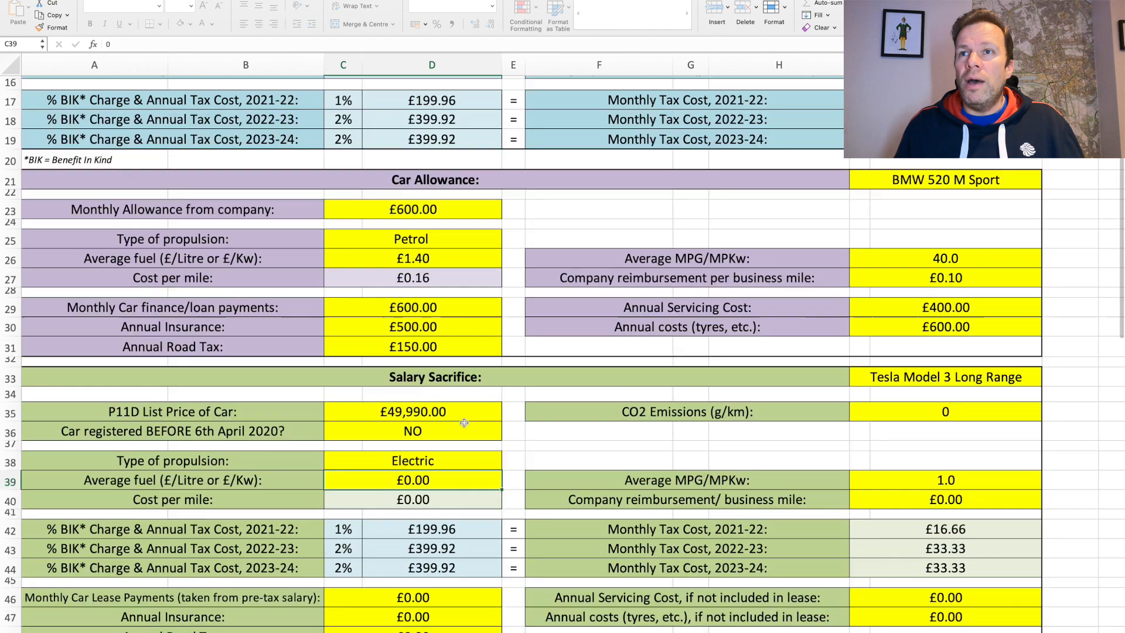
scroll(464, 423, down, 4)
text(.16)
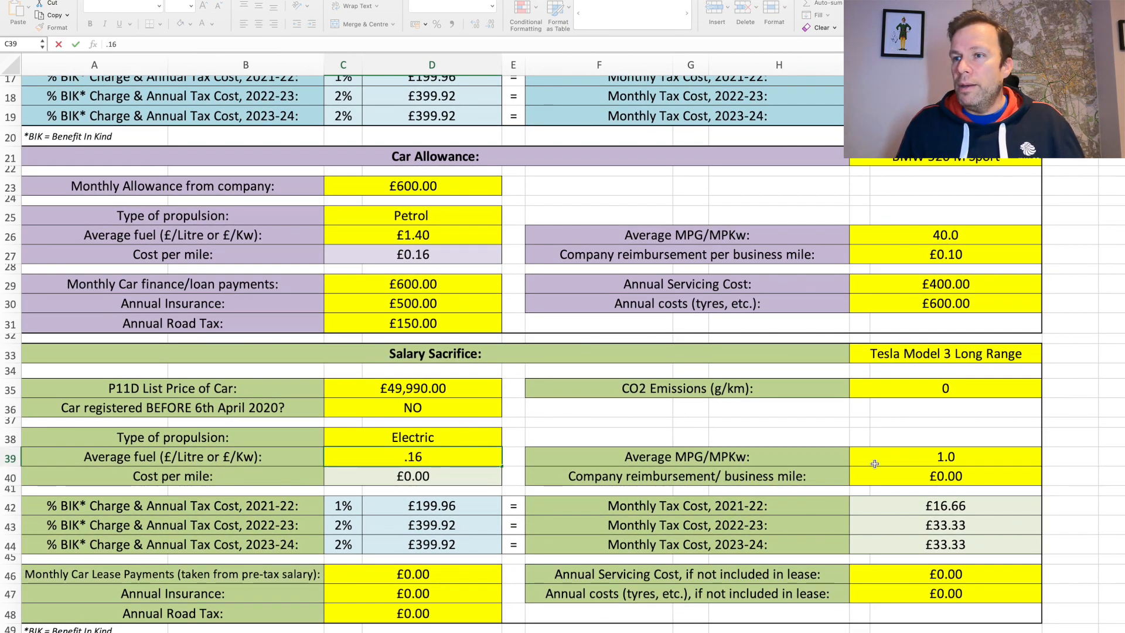
Set the salary sacrifice car's average MPG/MPKw to 3.5 and its company reimbursement per business mile to 0.04
click(907, 457)
text(3.5)
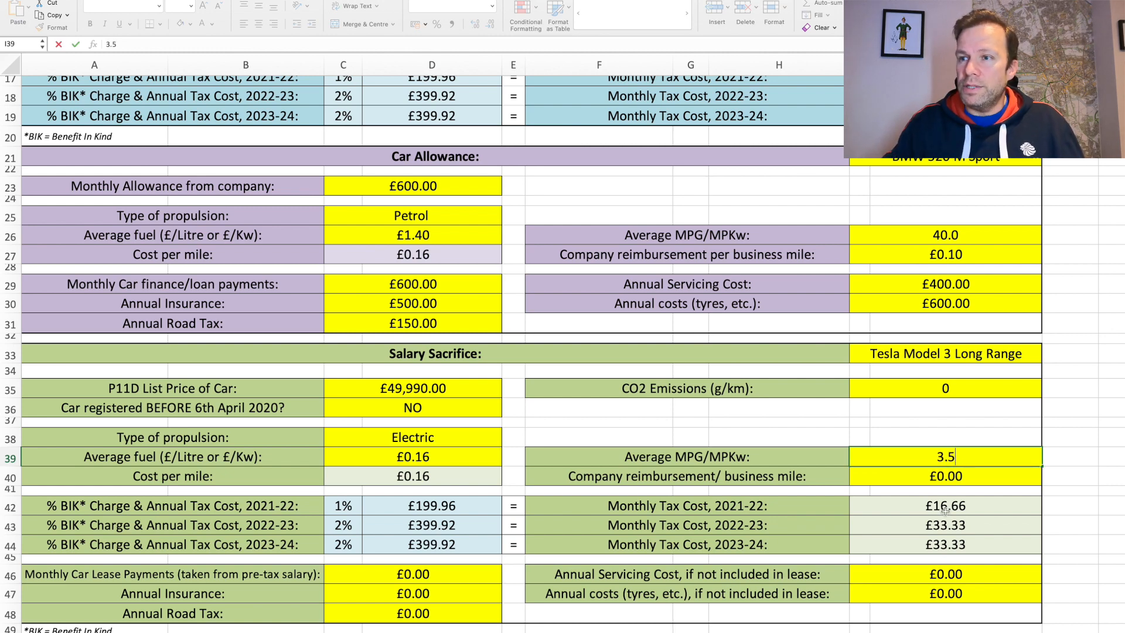
key(Return)
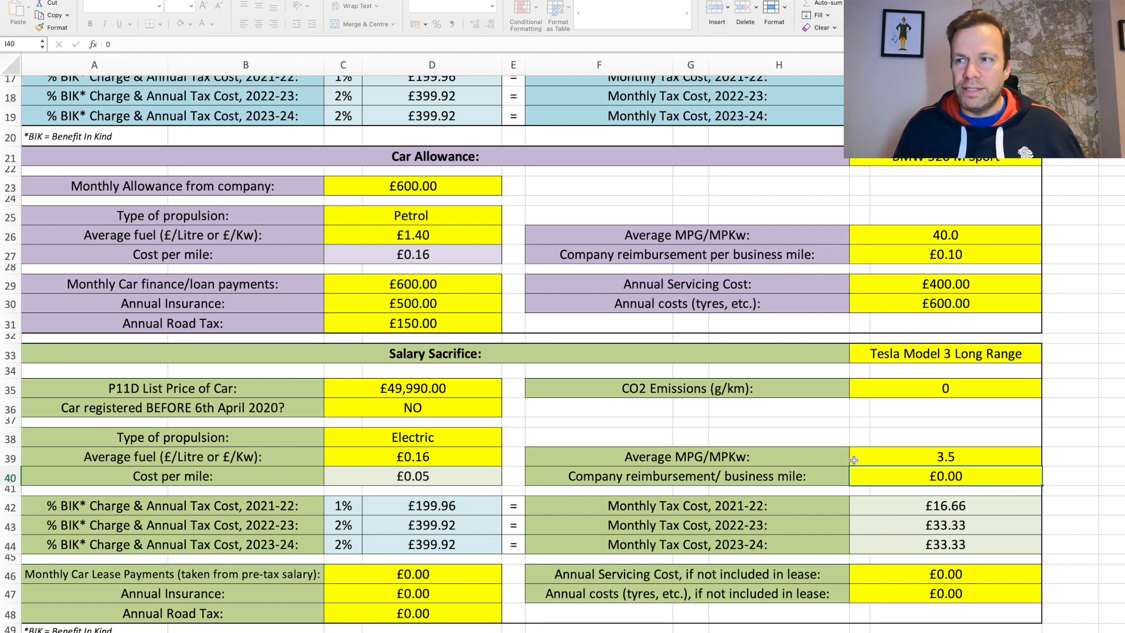
text(.04)
key(Return)
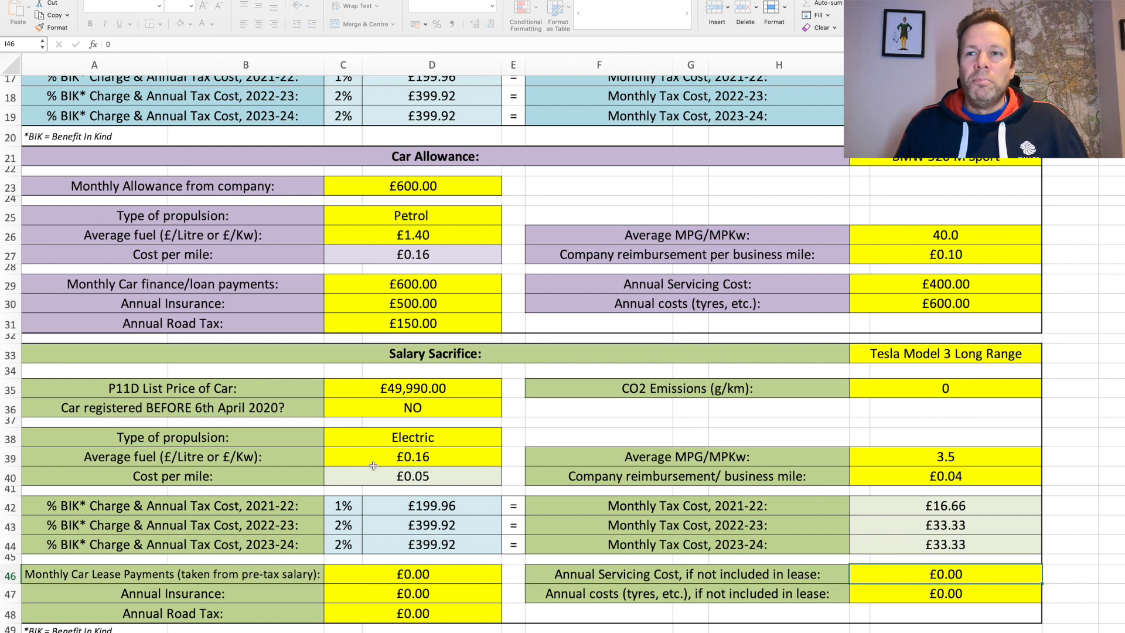
Set the salary sacrifice car's monthly lease payments to 800 and its annual insurance to 500
scroll(375, 467, down, 1)
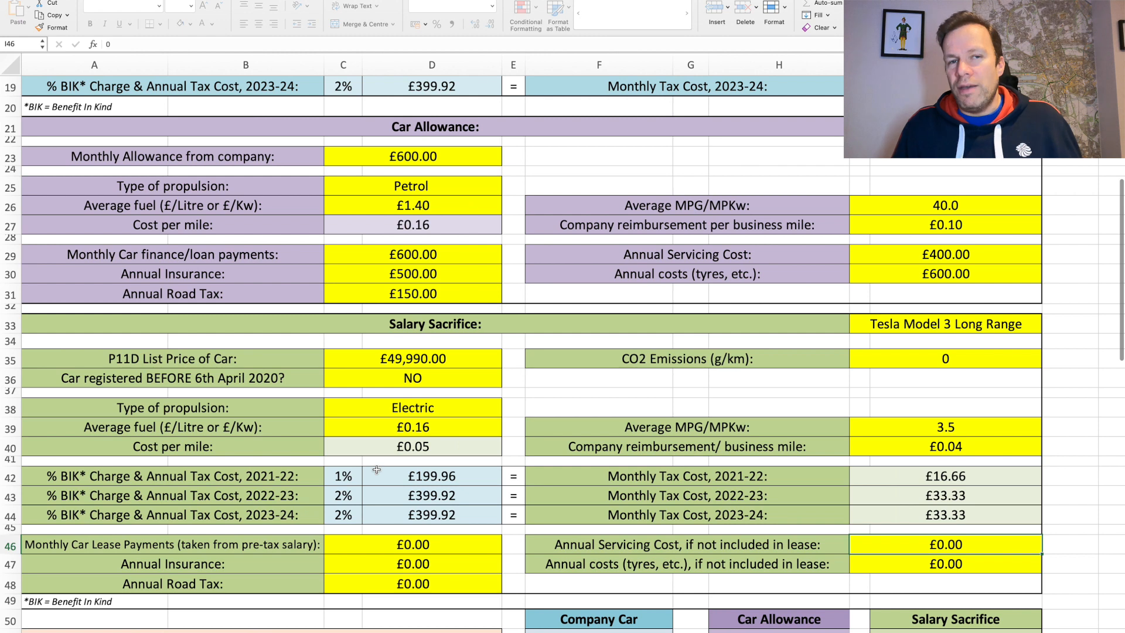
scroll(377, 469, down, 1)
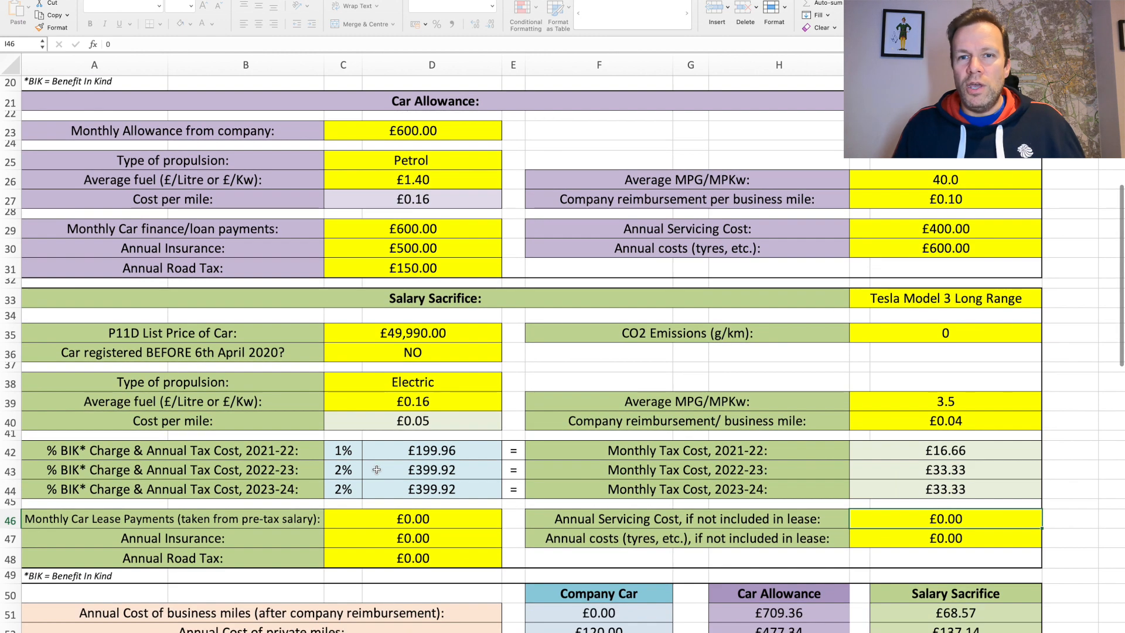
click(408, 516)
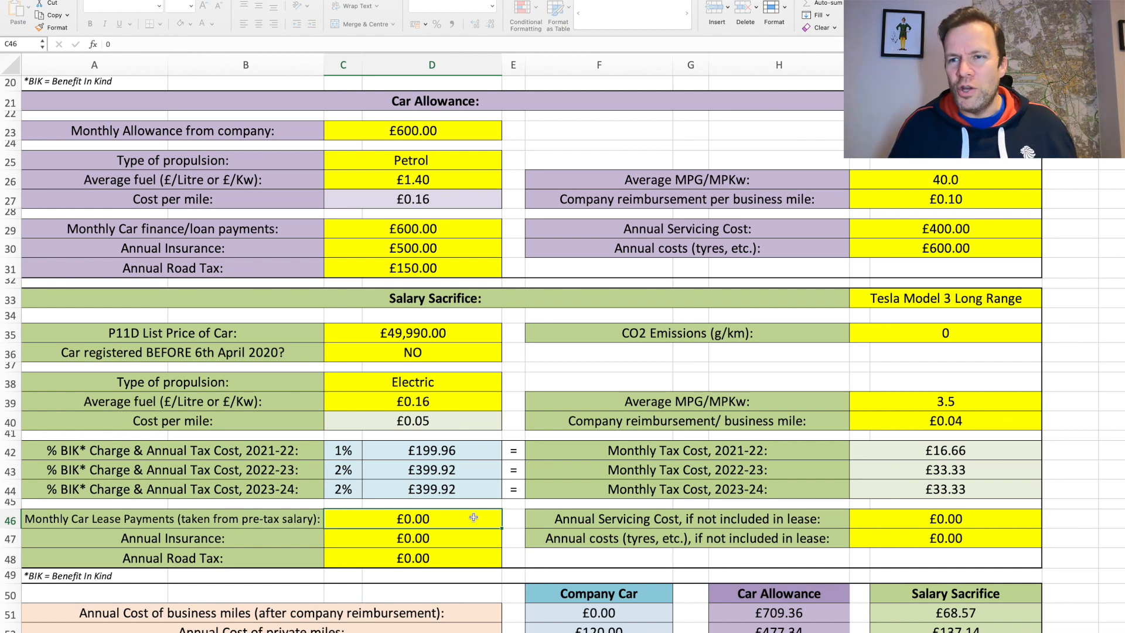
text(800)
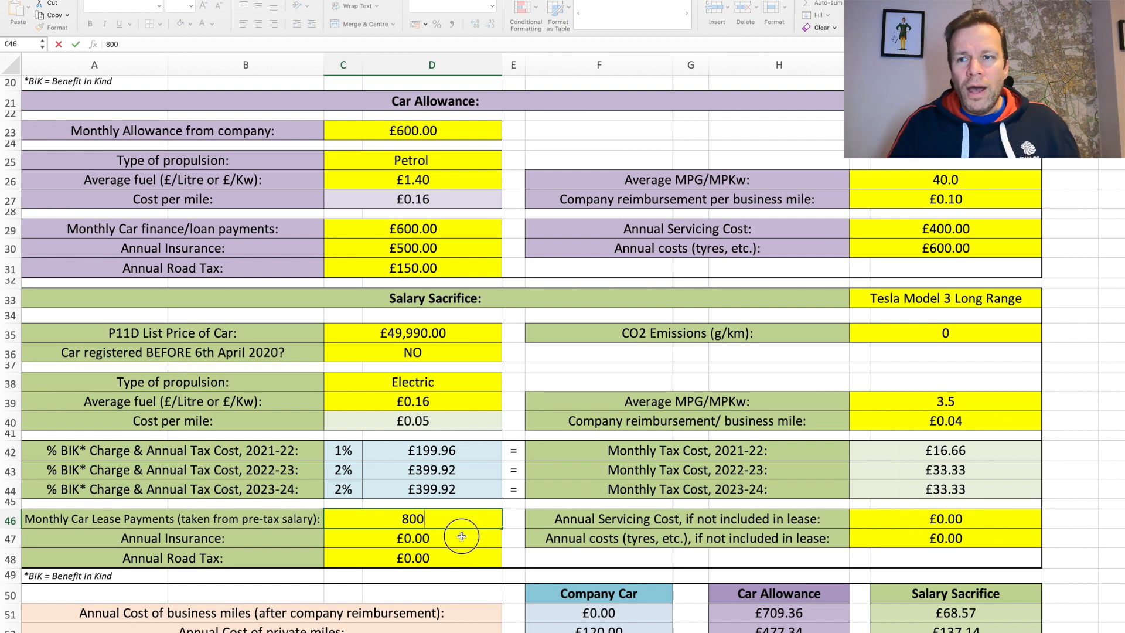
click(461, 536)
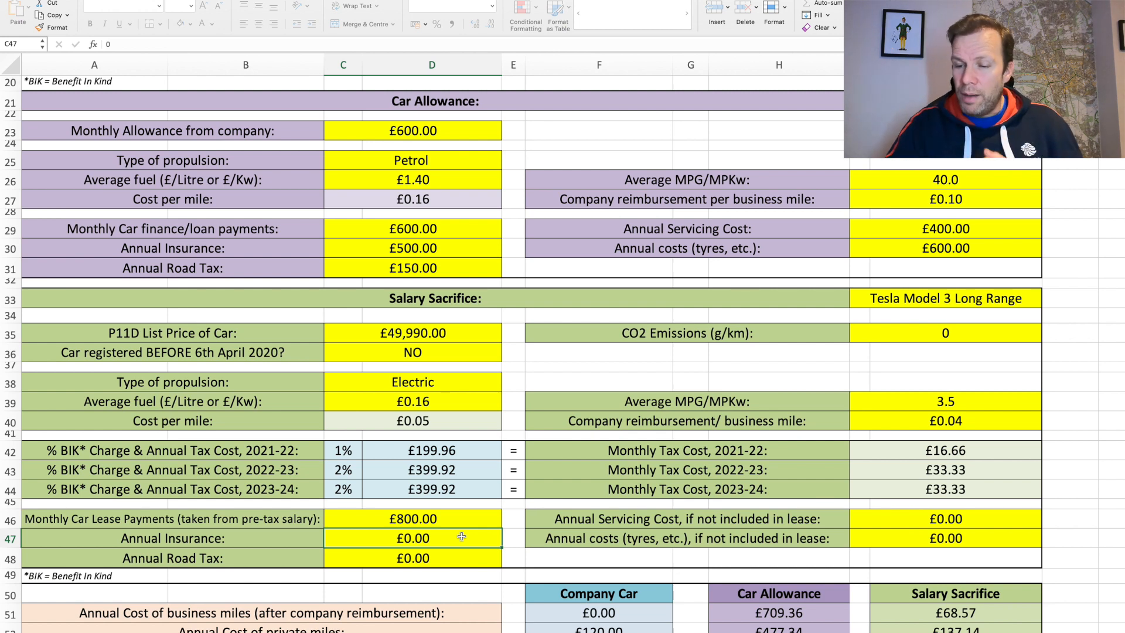
text(500)
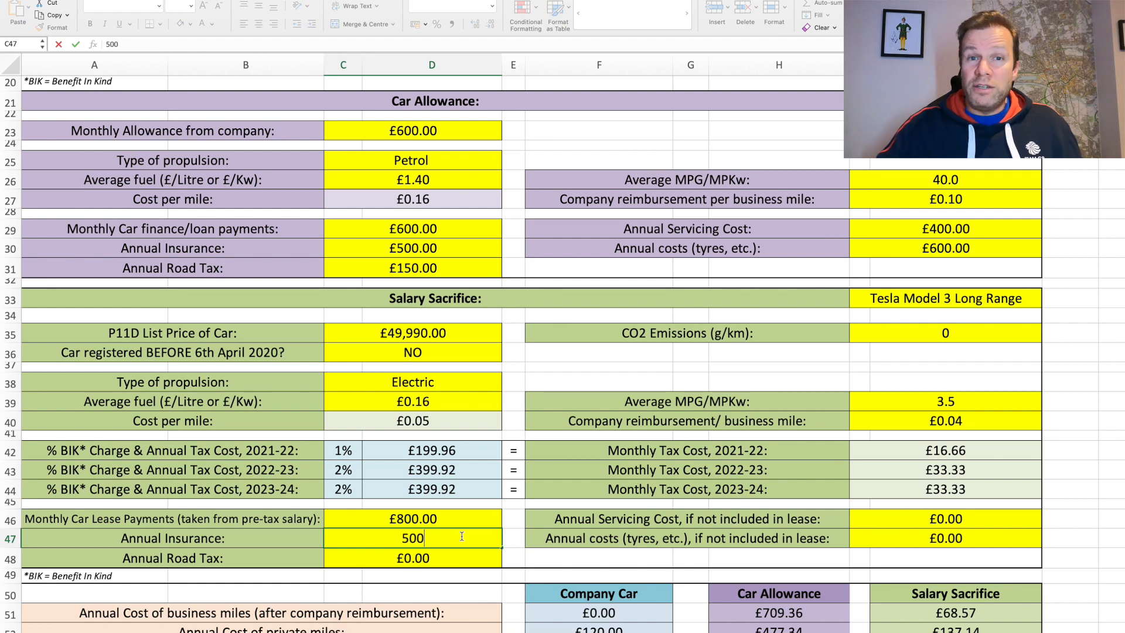
key(Return)
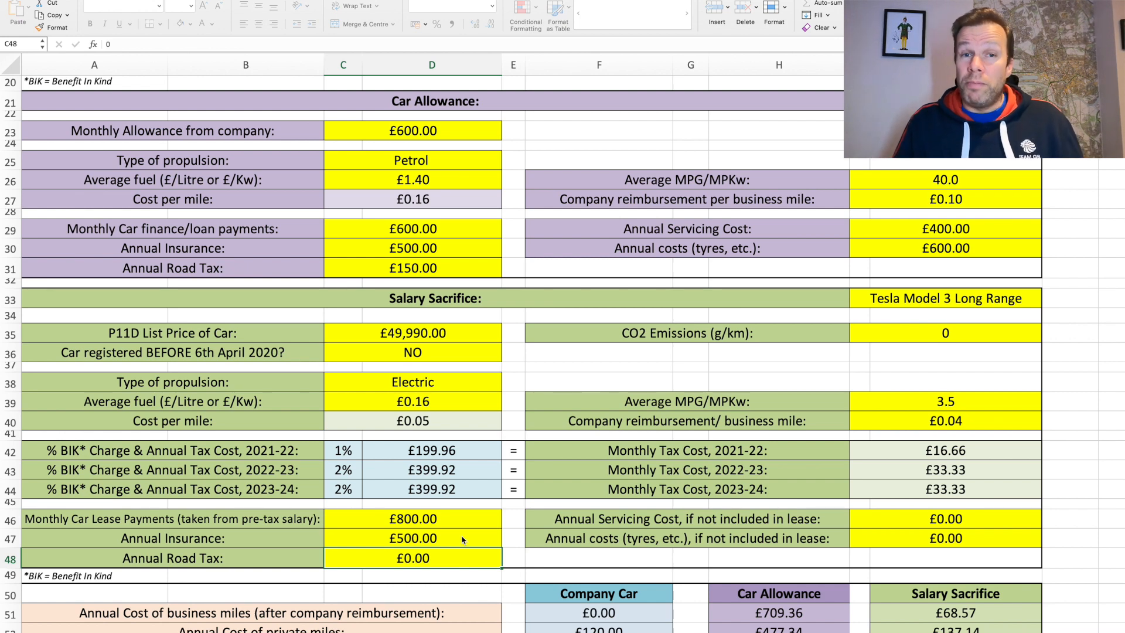
Review the salary sacrifice servicing and other annual costs, and examine the cost comparison of the three options below
click(878, 522)
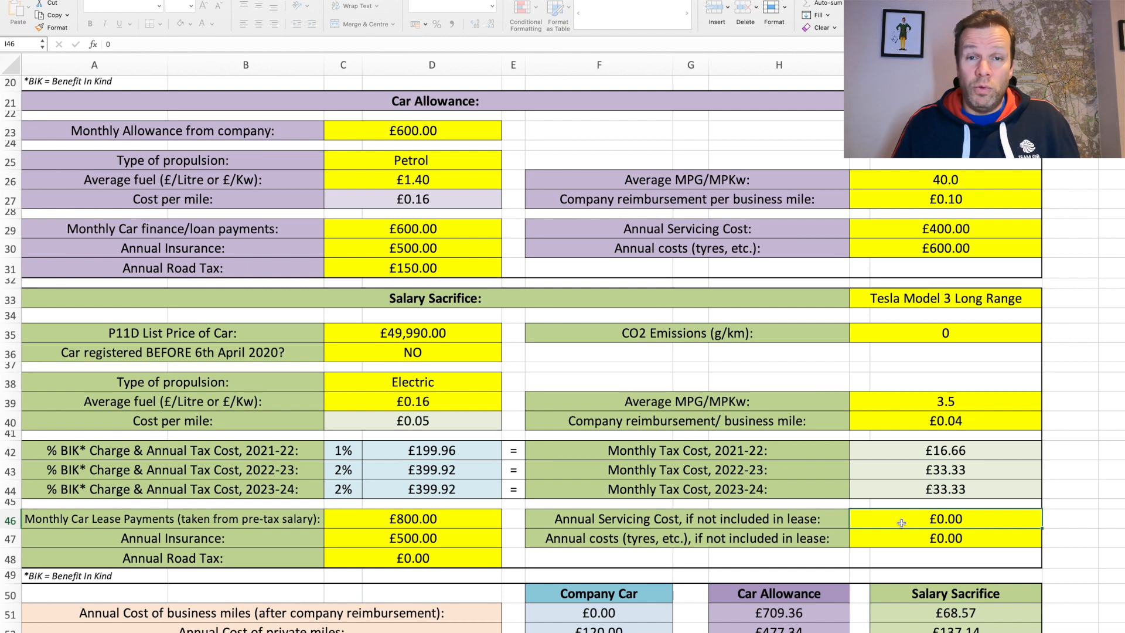
click(896, 540)
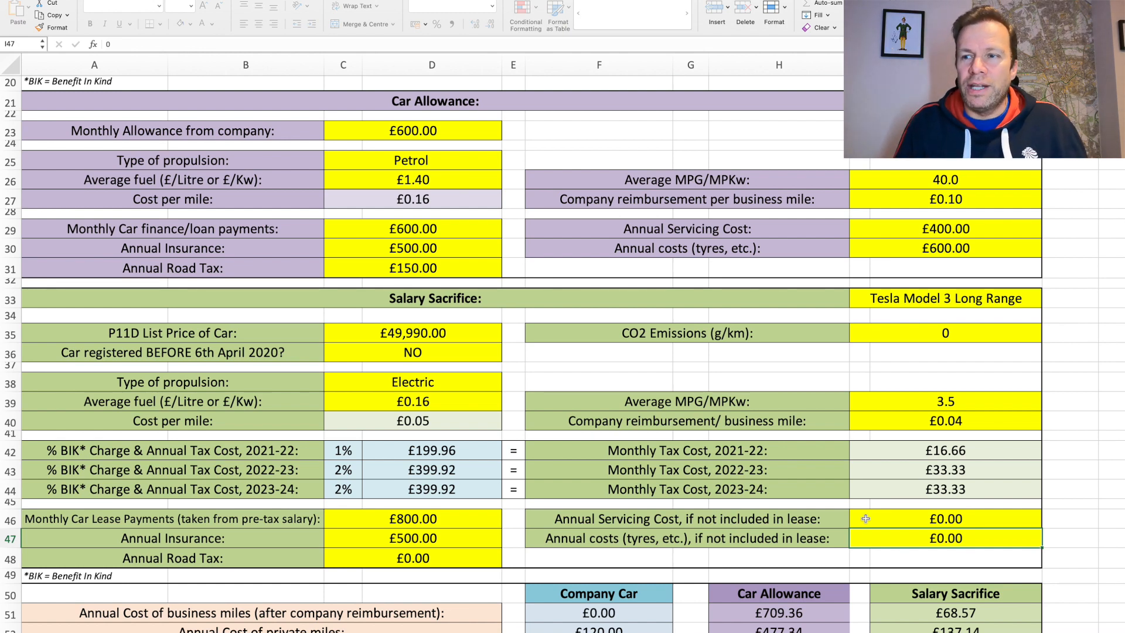
scroll(778, 448, down, 2)
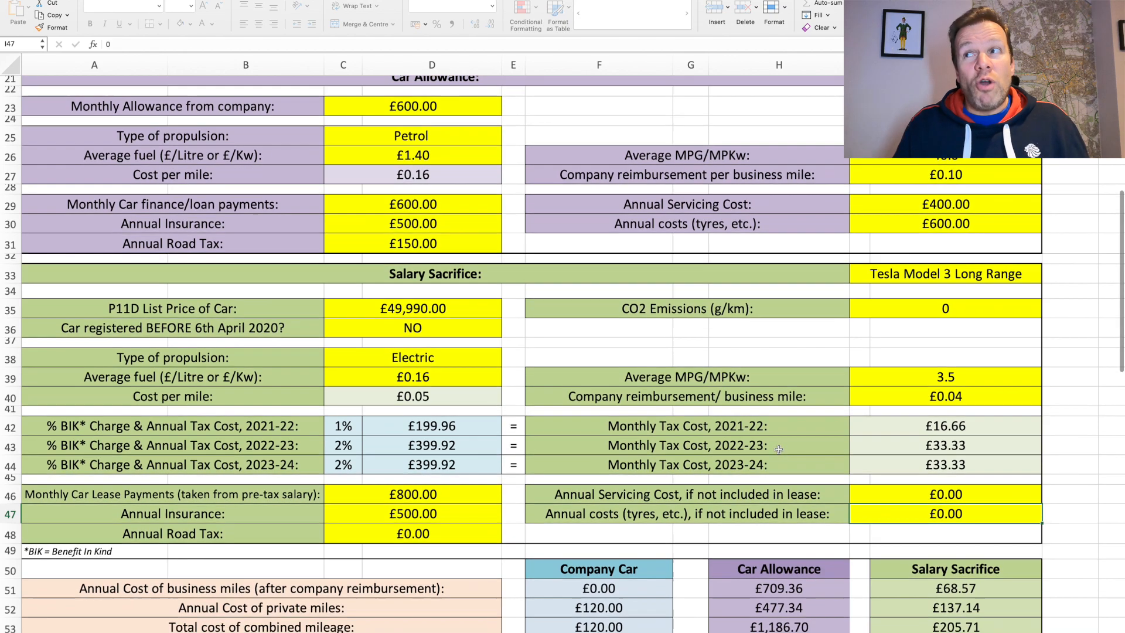
scroll(778, 449, down, 5)
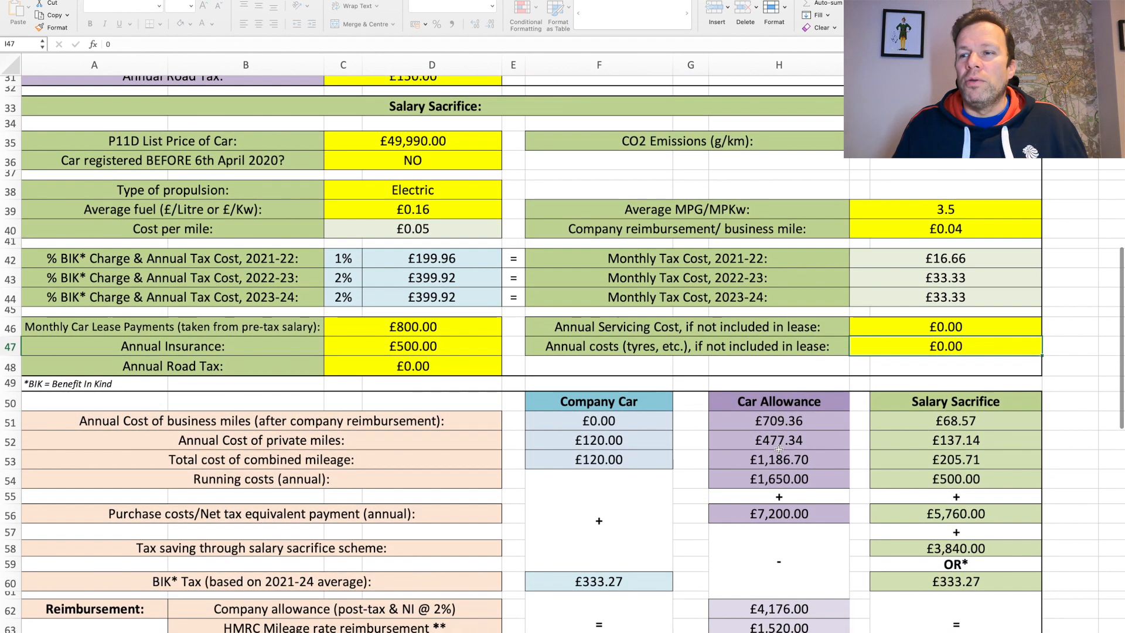
scroll(778, 449, down, 2)
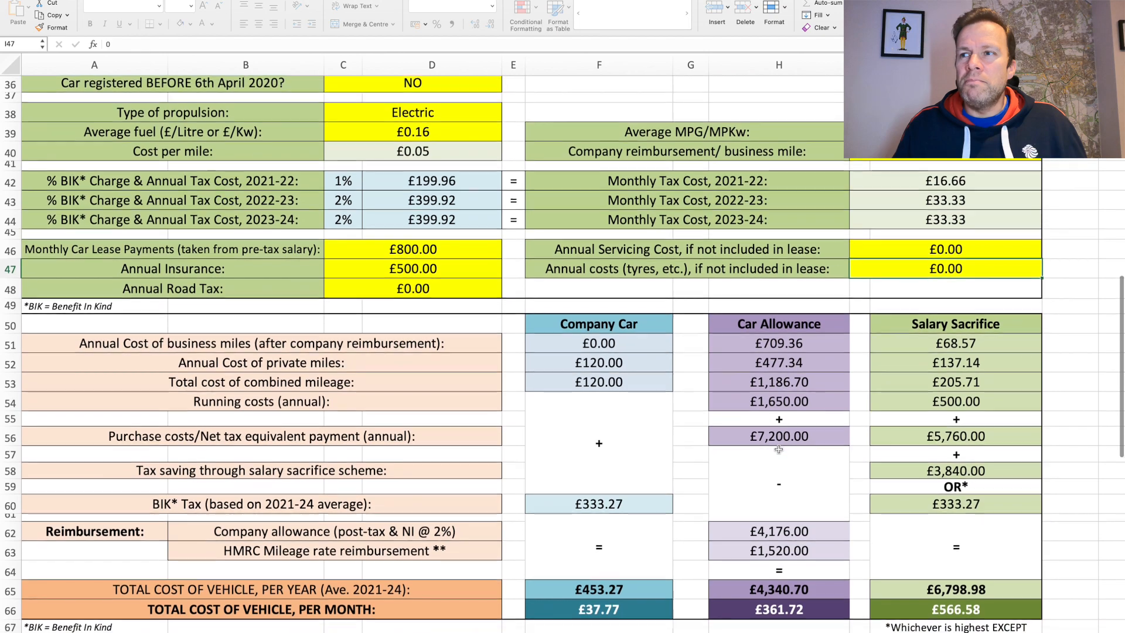
scroll(779, 449, down, 2)
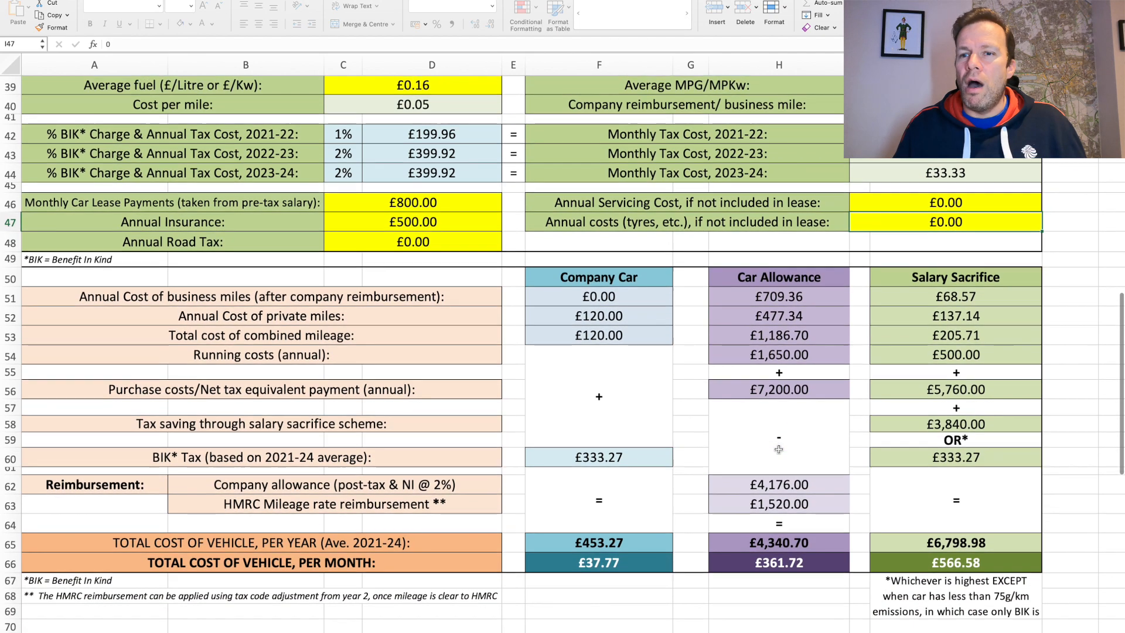
scroll(567, 337, up, 1)
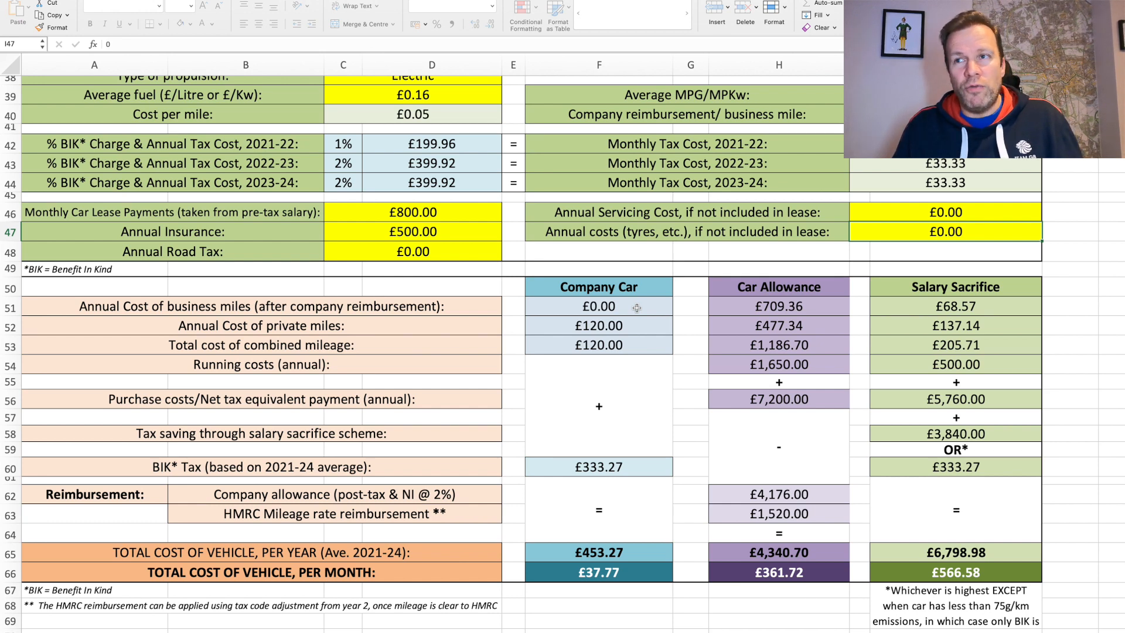
Set the company car's mileage payment method to "Business: You pay for all fuel and claim business miles from your employer" and check its costs
scroll(636, 308, up, 15)
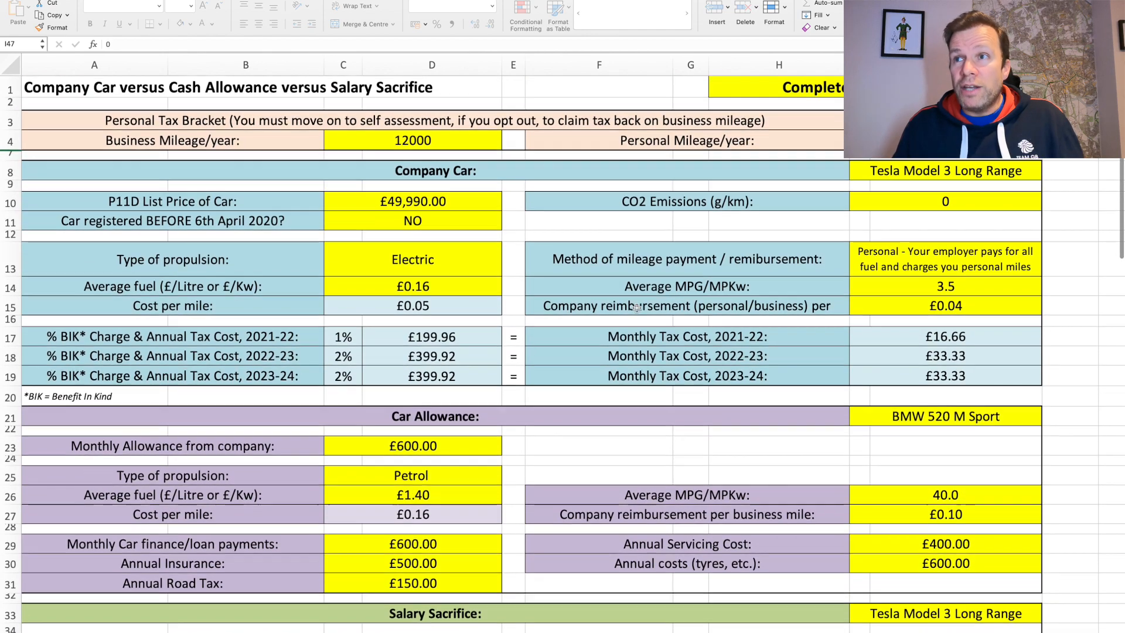
click(955, 266)
click(1046, 270)
click(962, 285)
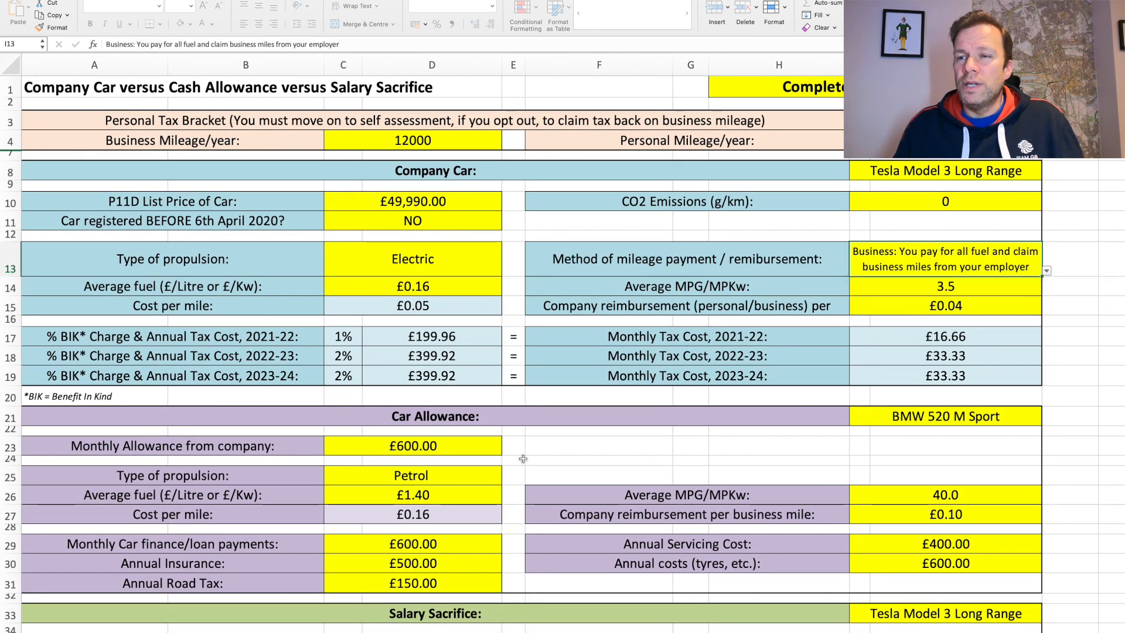
scroll(523, 448, down, 15)
scroll(522, 449, up, 1)
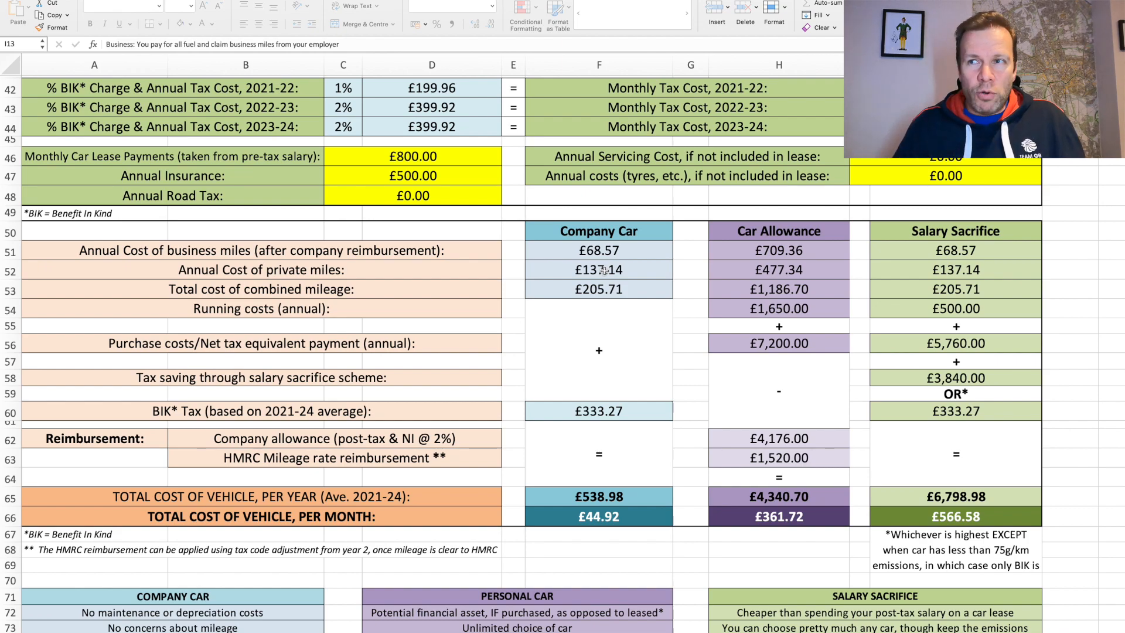
Set the company car's mileage payment method back to "Personal - Your employer pays for all fuel and charges you personal miles"
scroll(618, 290, up, 10)
scroll(619, 290, up, 3)
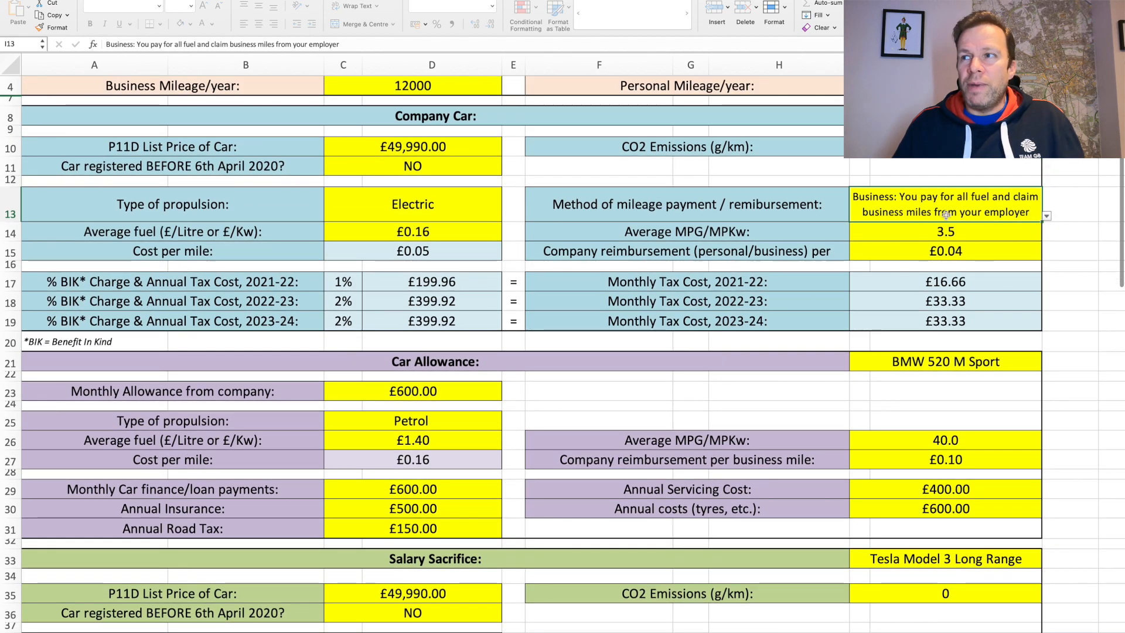
click(1046, 217)
click(996, 248)
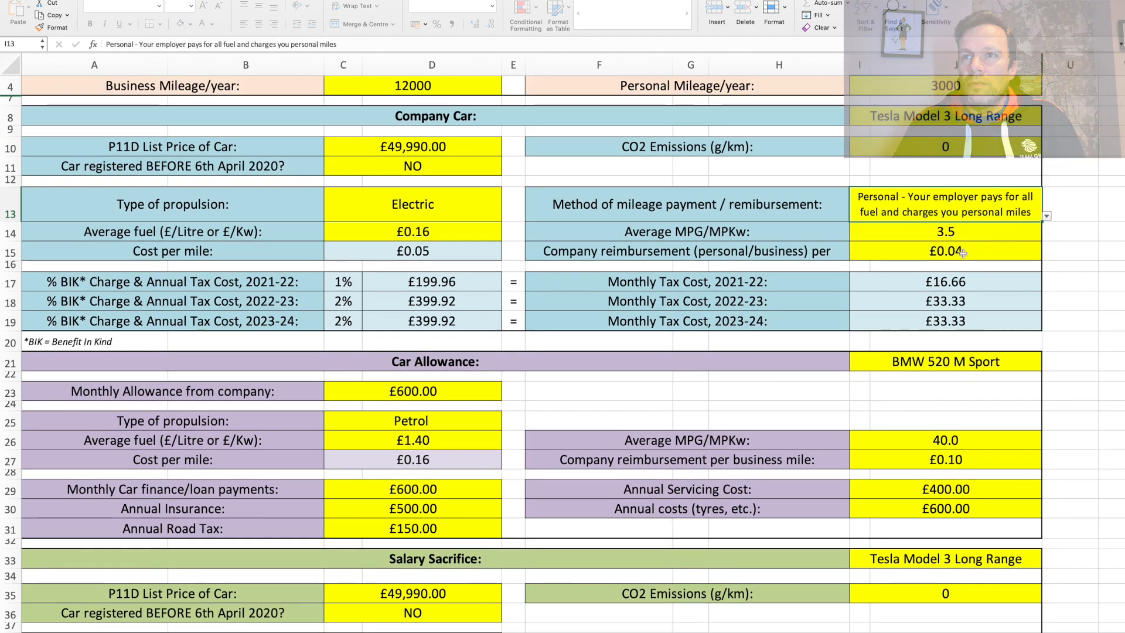
Compare the annual business and private mileage costs of the three options with the mileage and fuel inputs above
scroll(612, 449, down, 4)
scroll(613, 449, down, 10)
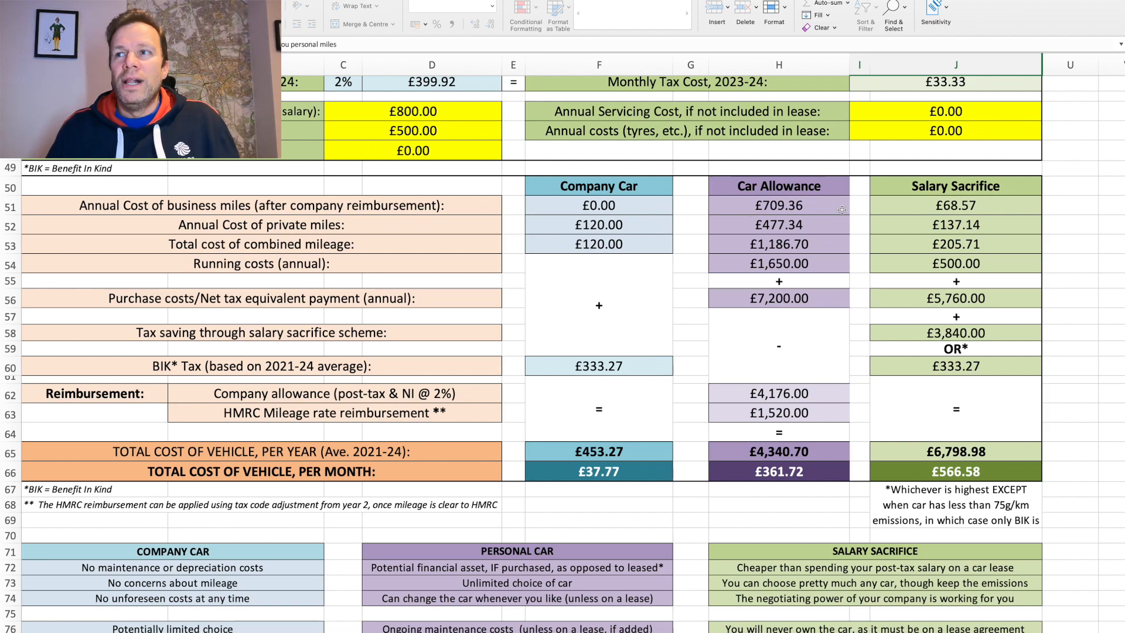
scroll(814, 205, up, 10)
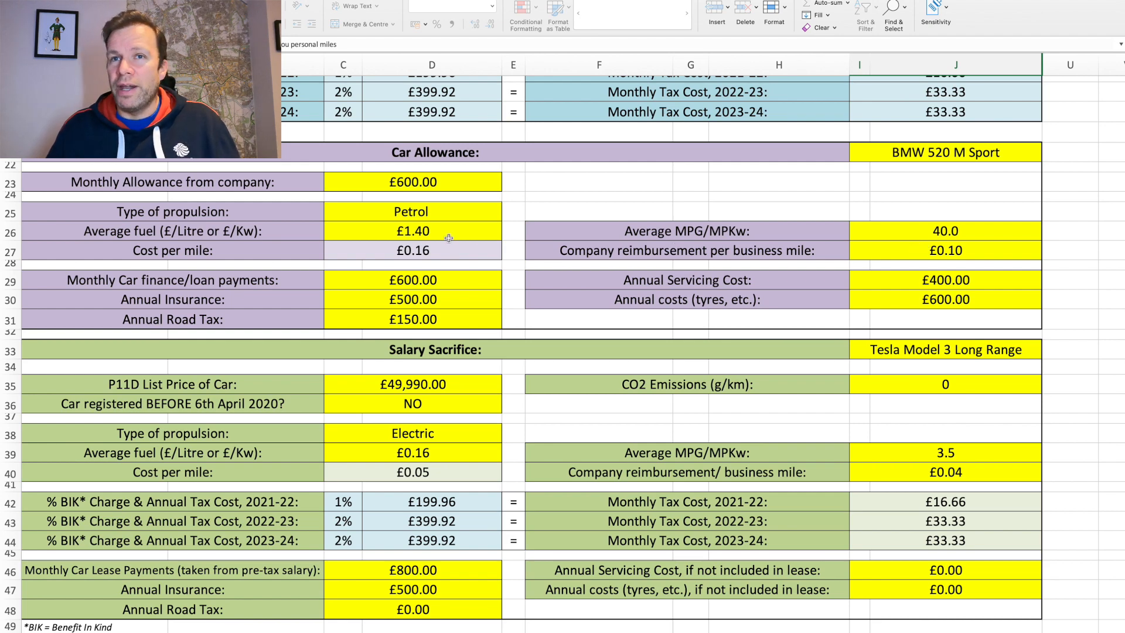
scroll(466, 262, down, 10)
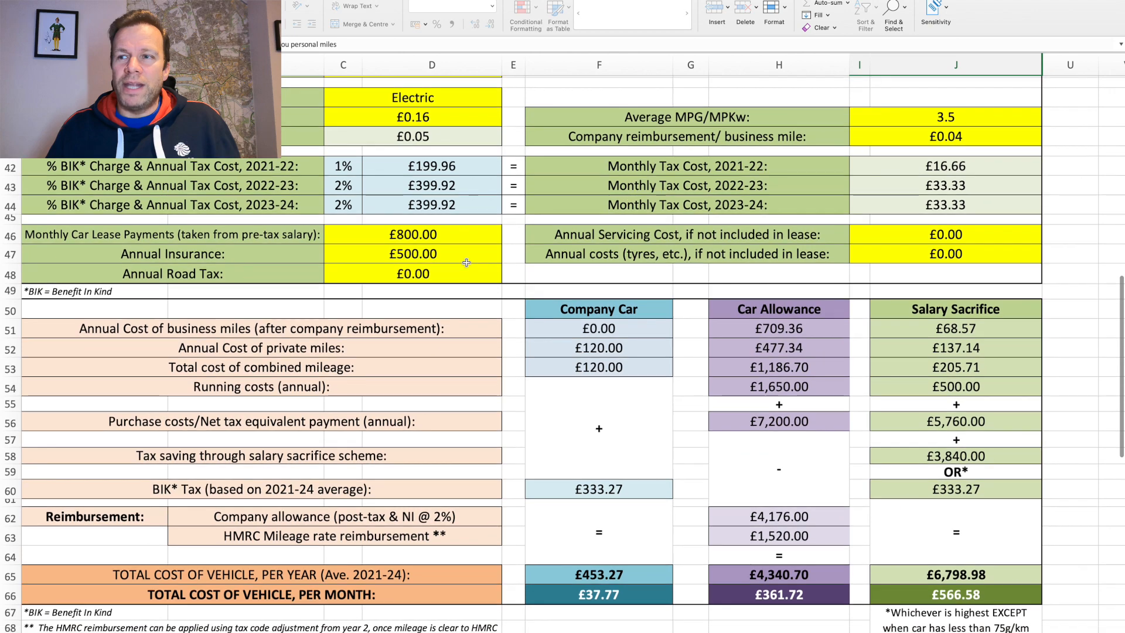
scroll(467, 262, down, 1)
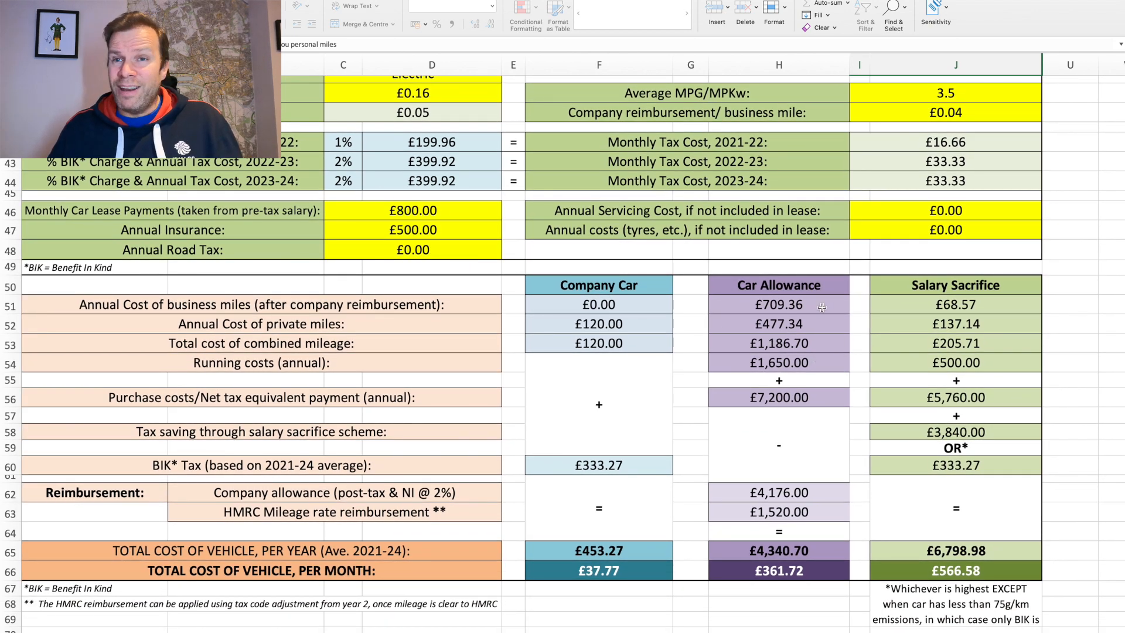
scroll(822, 306, up, 20)
scroll(821, 307, down, 1)
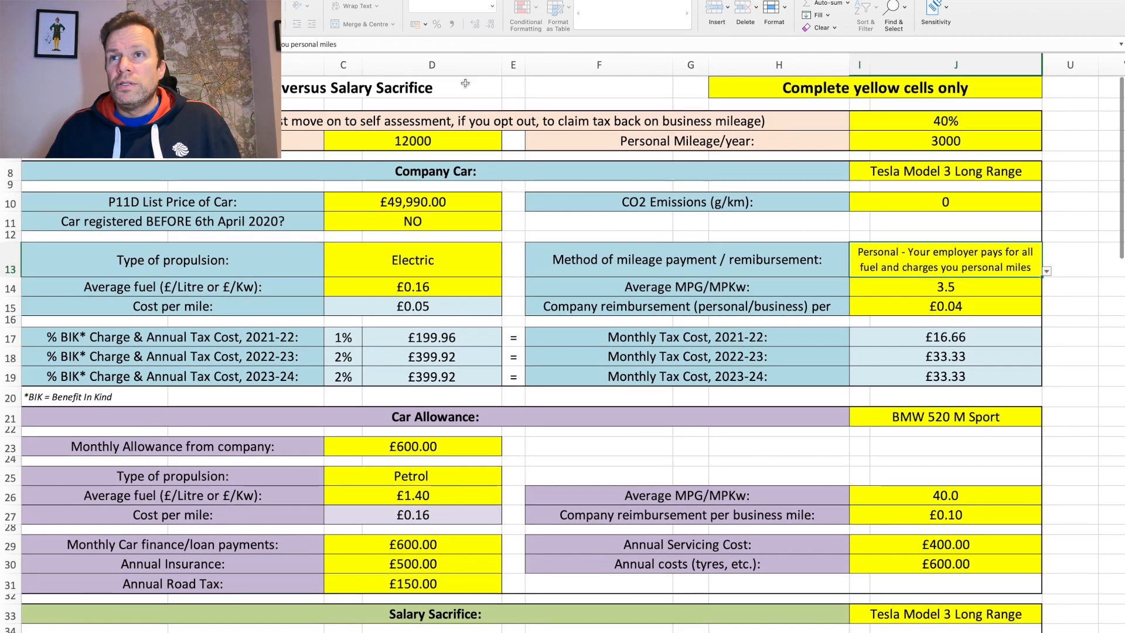
scroll(710, 364, down, 2)
scroll(710, 365, down, 20)
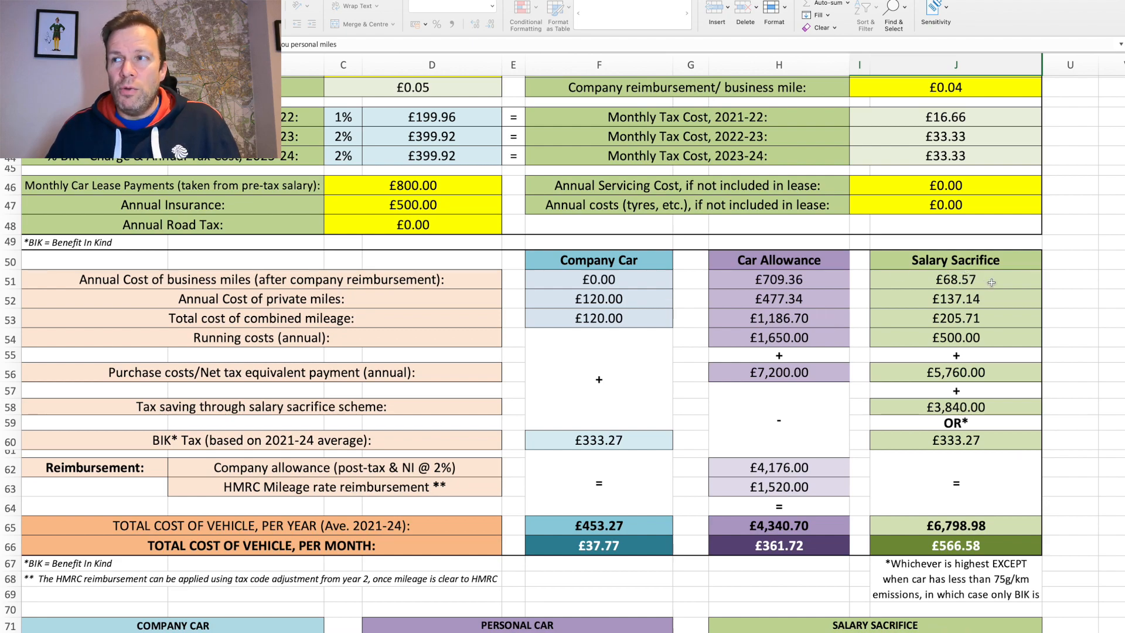
Examine the running and purchase costs of the car allowance and salary sacrifice options against their servicing, insurance and payment inputs
scroll(991, 283, up, 5)
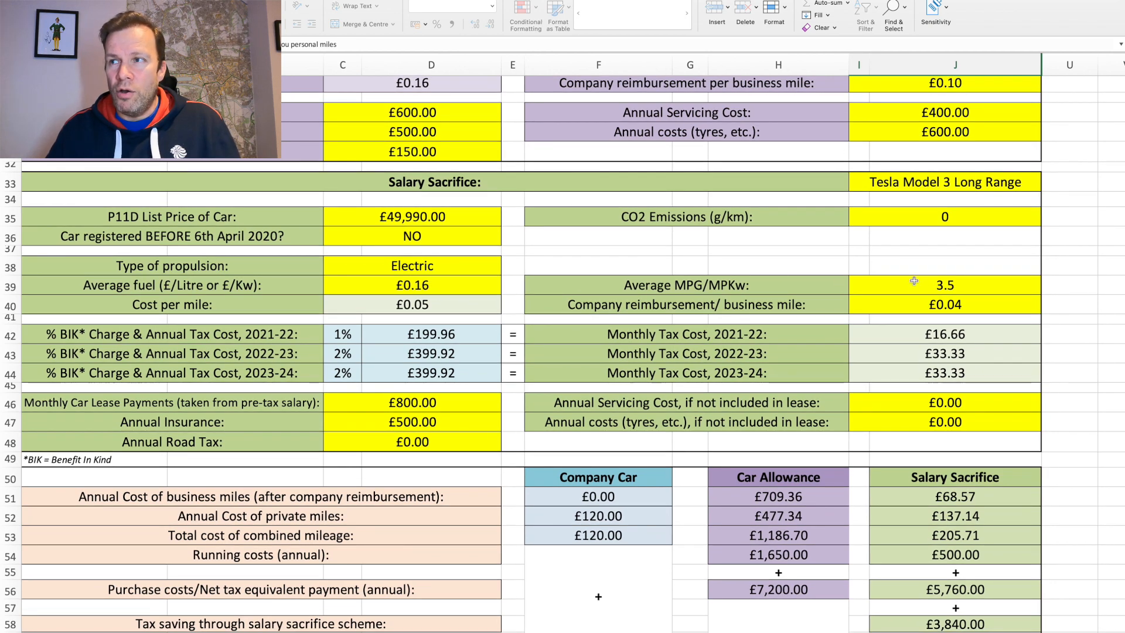
scroll(914, 283, down, 5)
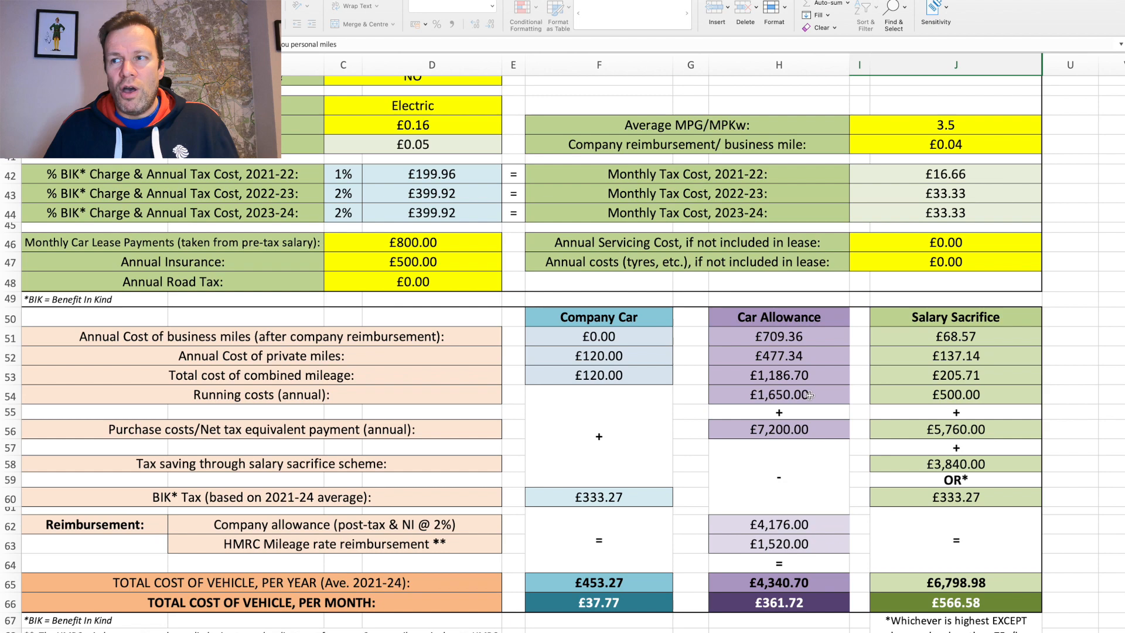
scroll(809, 394, up, 5)
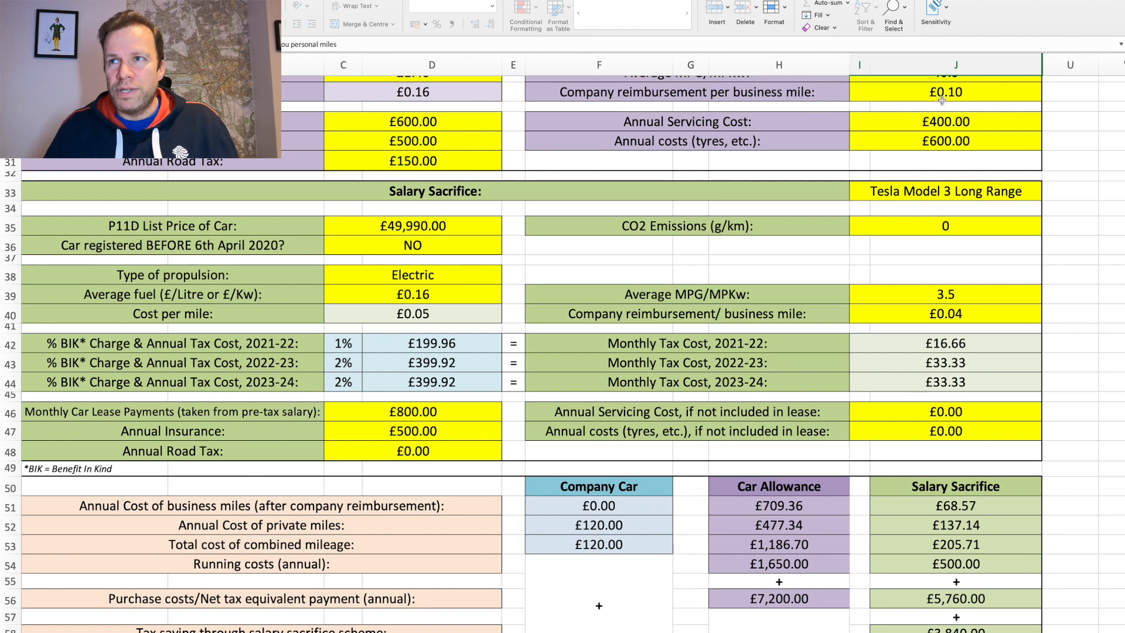
scroll(825, 331, down, 2)
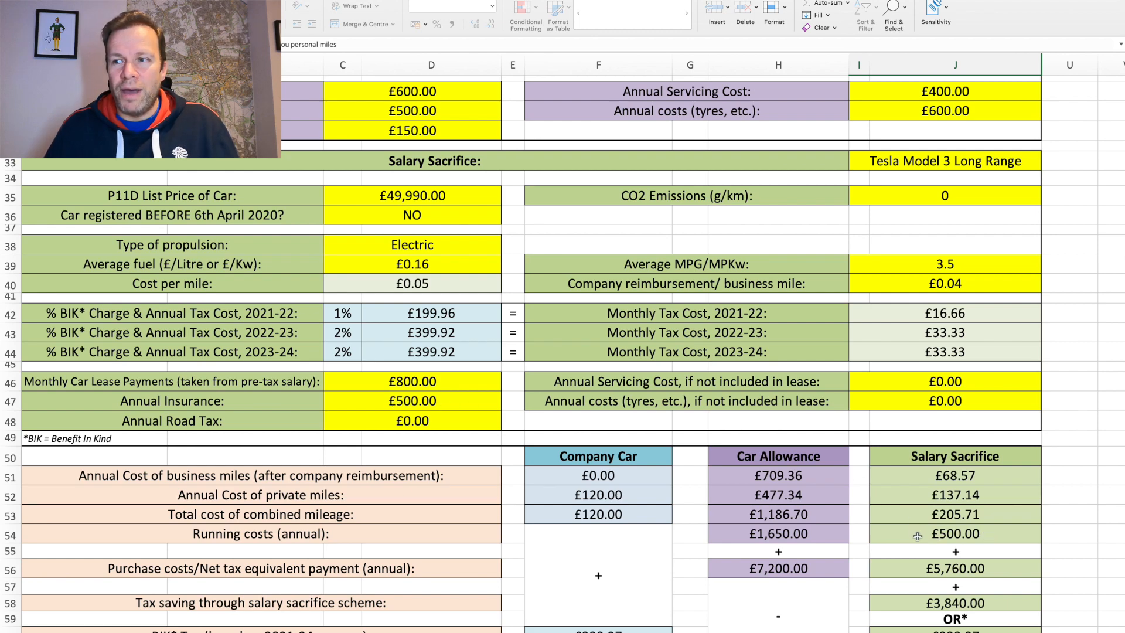
scroll(917, 536, down, 5)
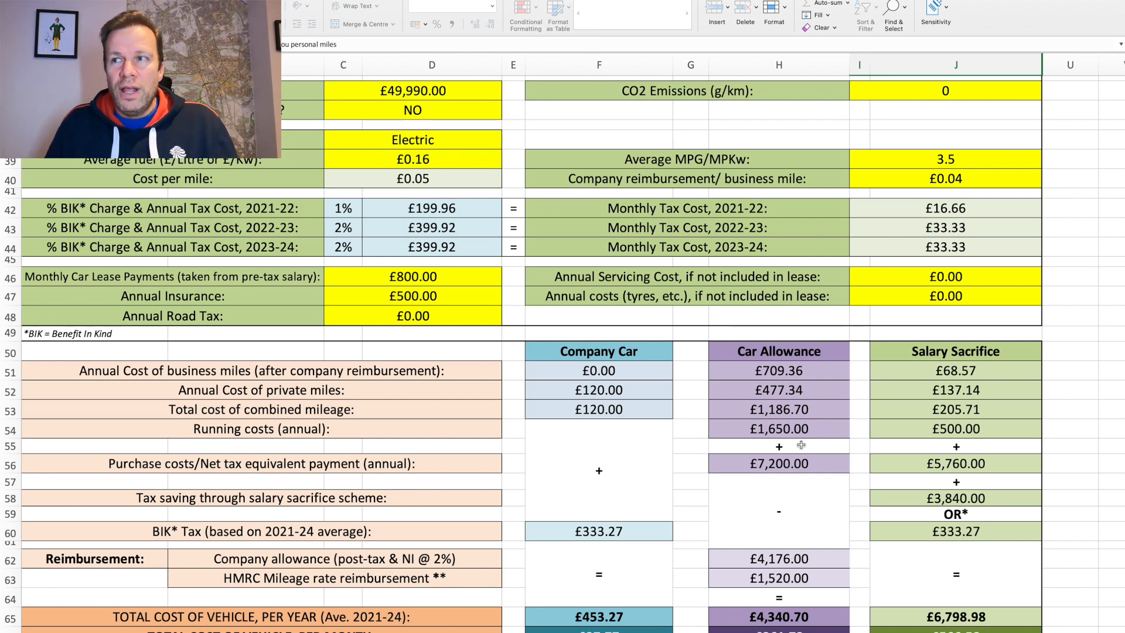
scroll(762, 457, up, 3)
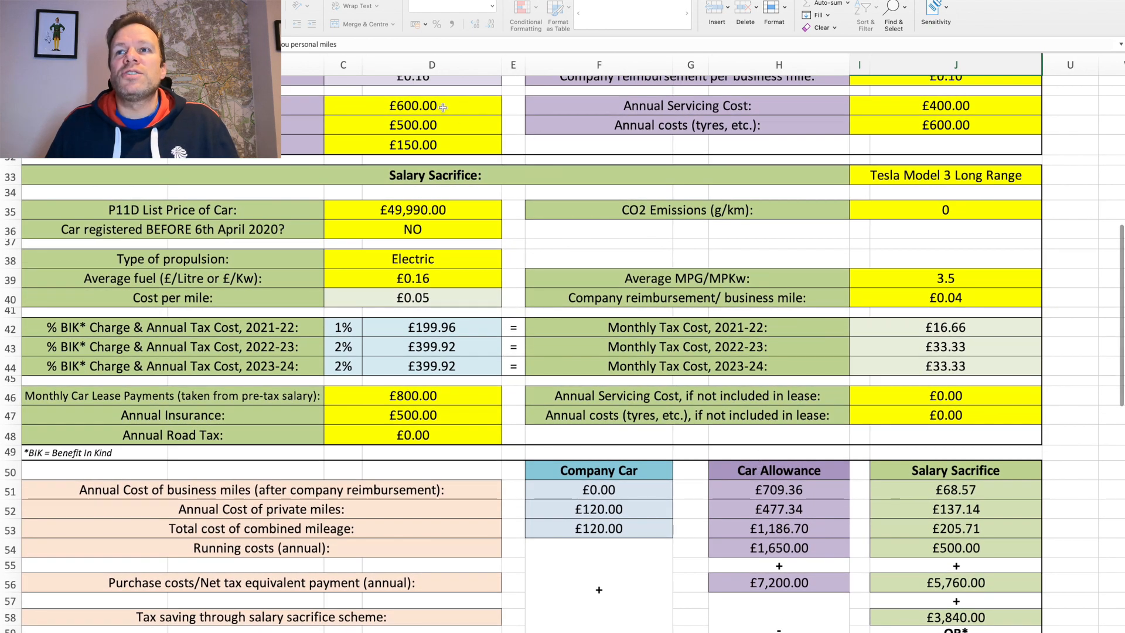
scroll(450, 109, down, 2)
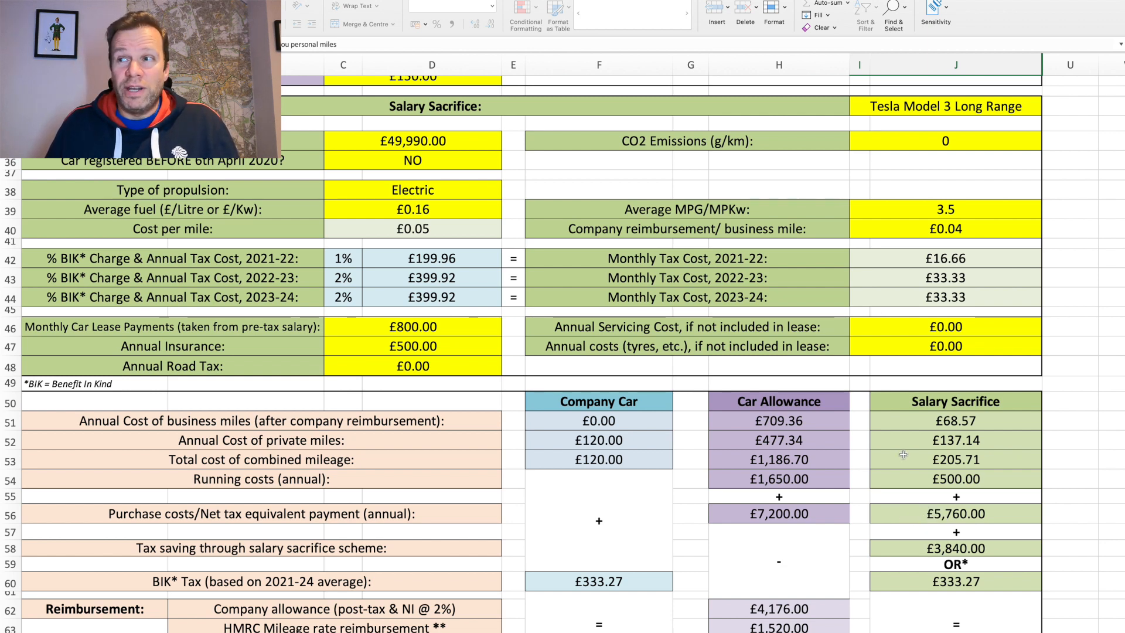
scroll(902, 455, up, 1)
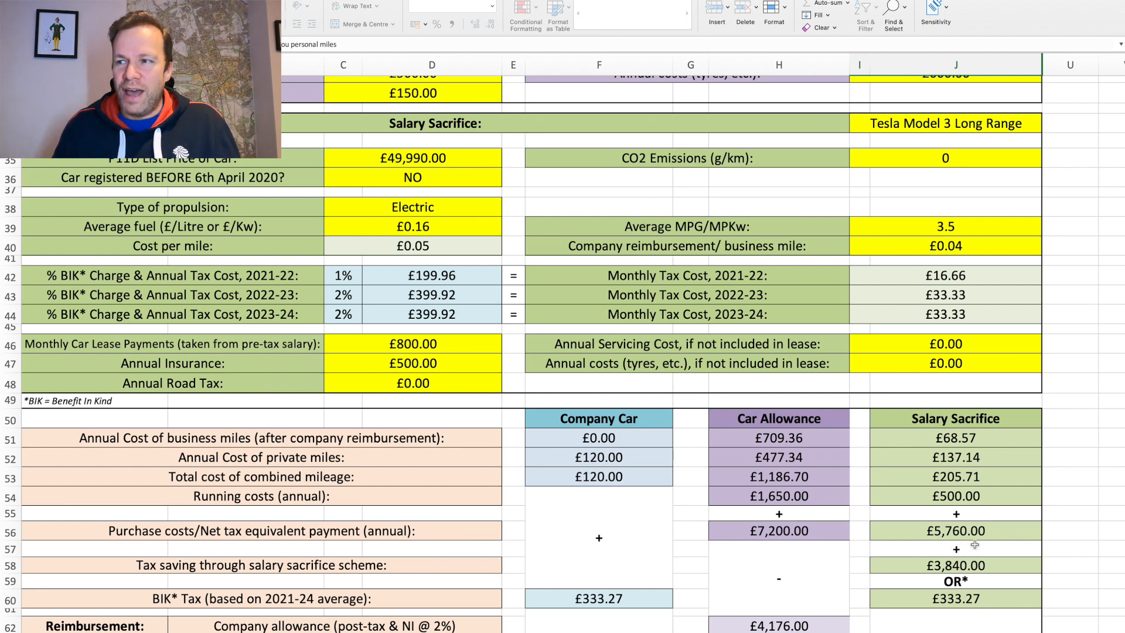
Examine the salary sacrifice tax saving and the BIK tax rows, along with the footnote on which amount applies
scroll(969, 559, down, 1)
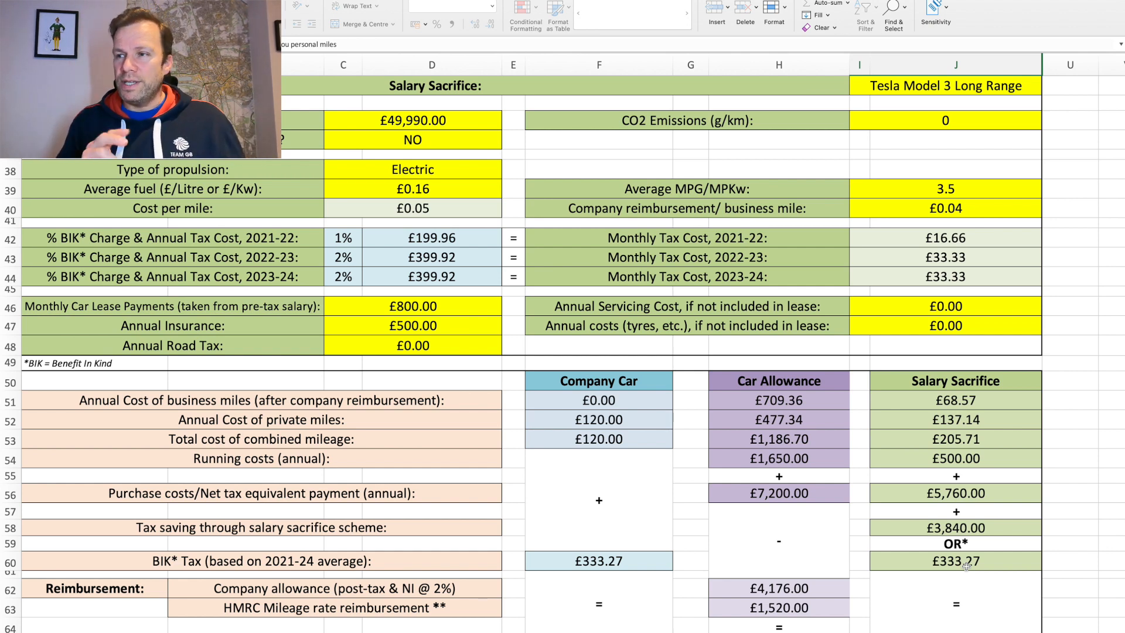
scroll(966, 566, down, 2)
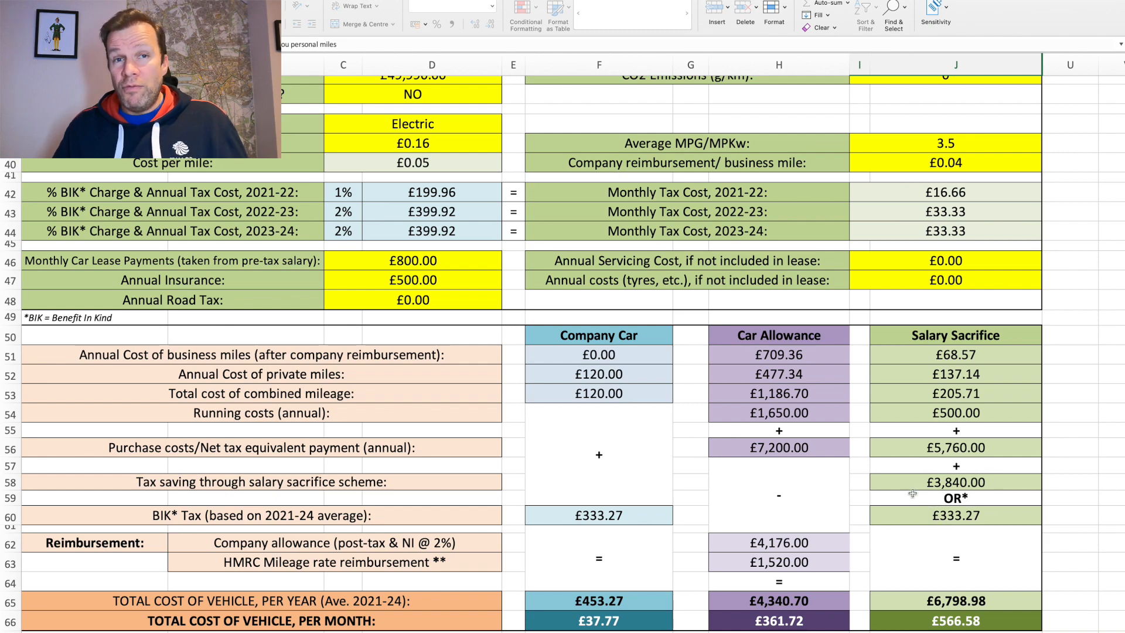
scroll(914, 497, down, 3)
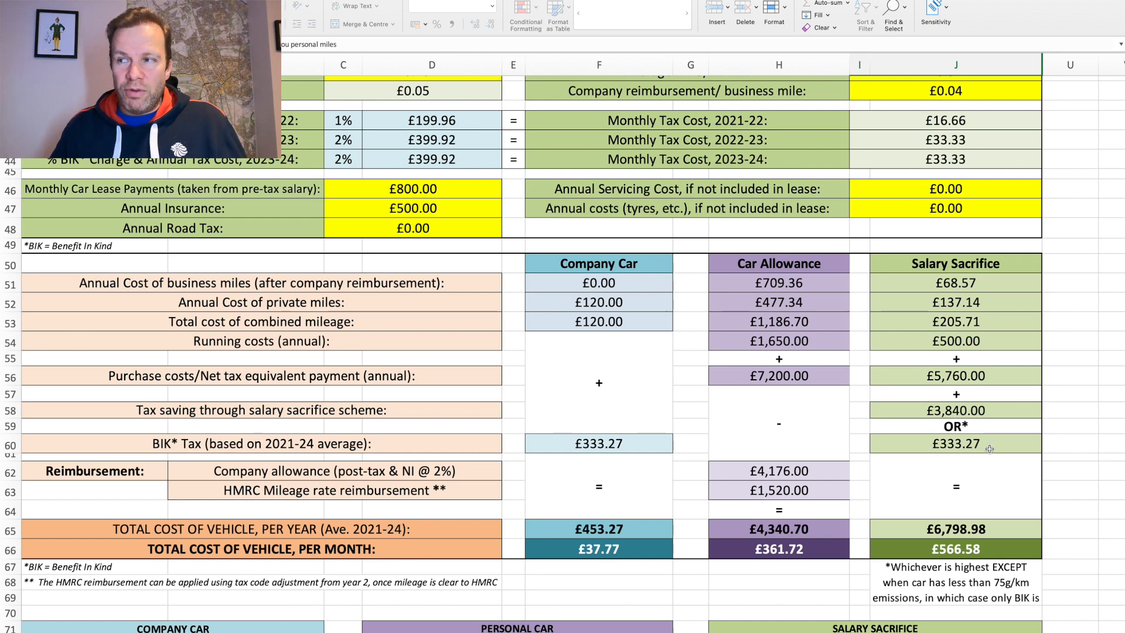
scroll(937, 460, down, 2)
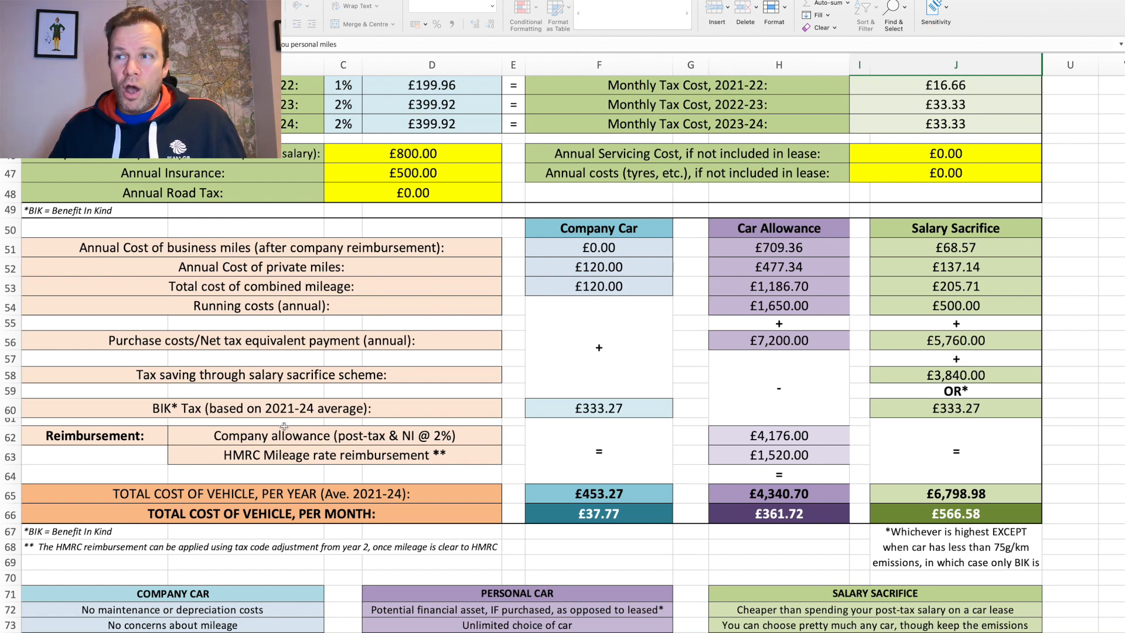
scroll(279, 433, up, 10)
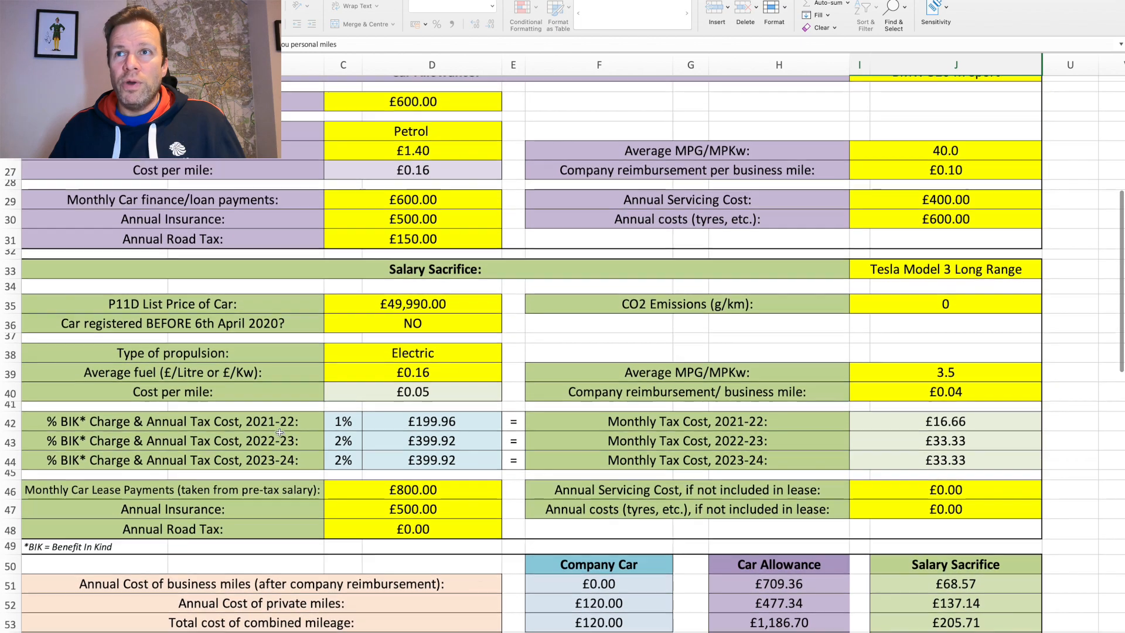
scroll(389, 182, down, 8)
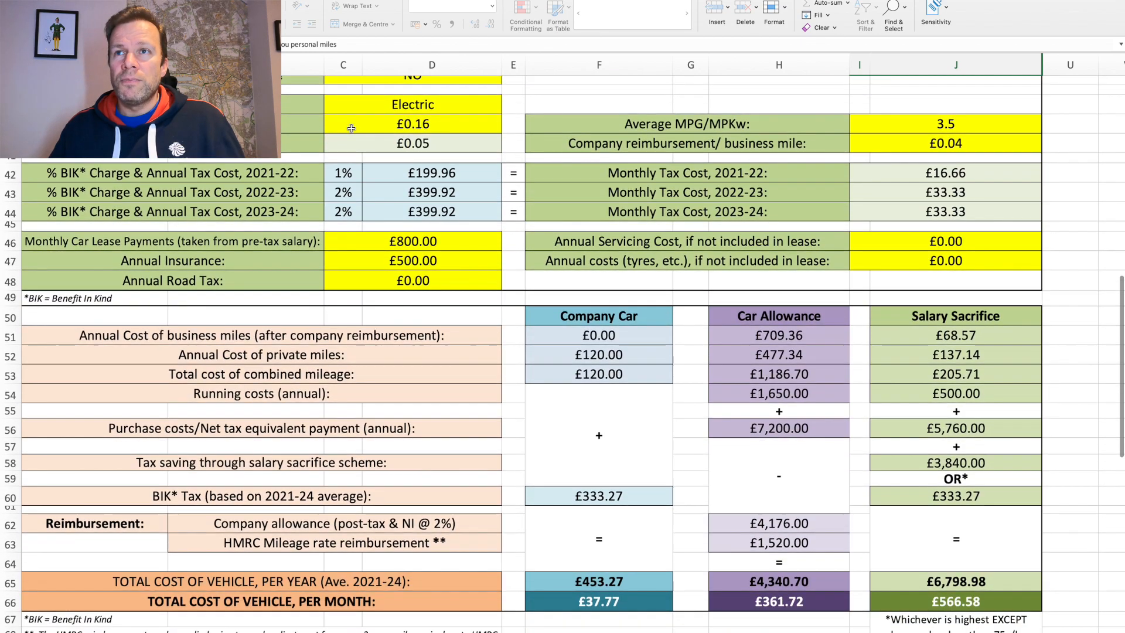
scroll(383, 247, down, 3)
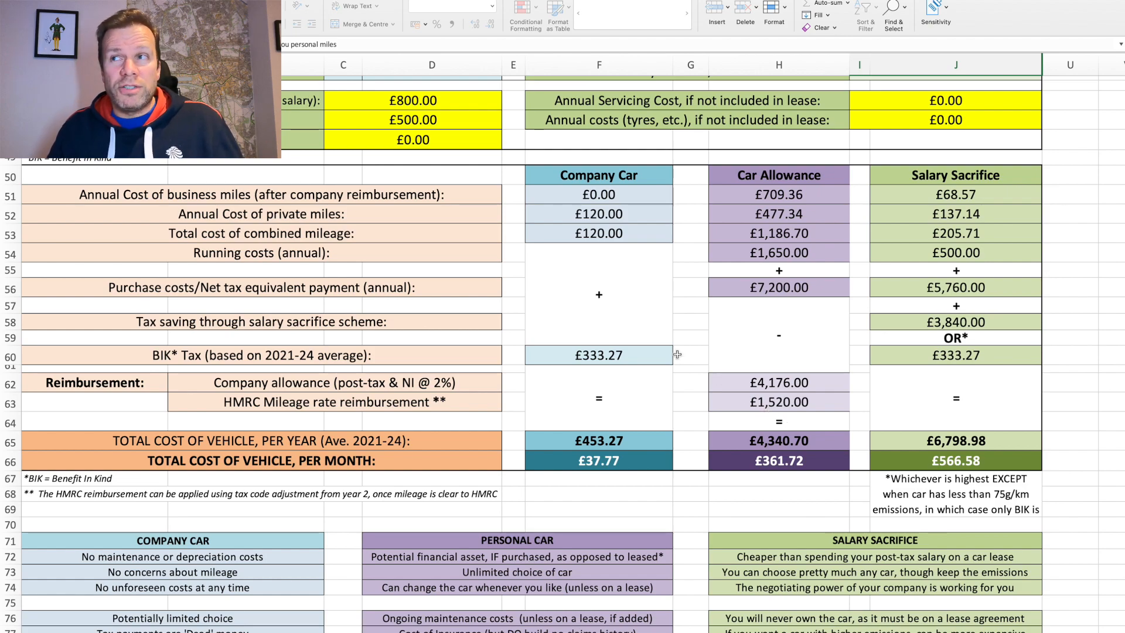
Compare the reimbursements and the total yearly and monthly vehicle costs of the three options, referring back to the company car inputs
scroll(677, 354, up, 1)
scroll(676, 354, up, 12)
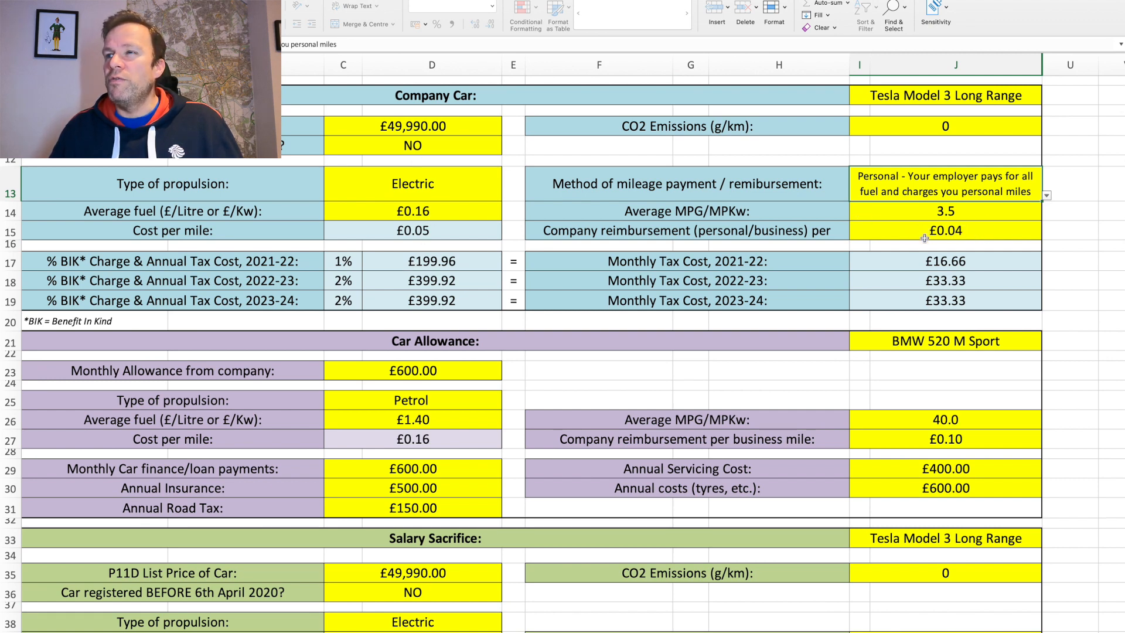
scroll(820, 332, down, 10)
scroll(820, 331, down, 5)
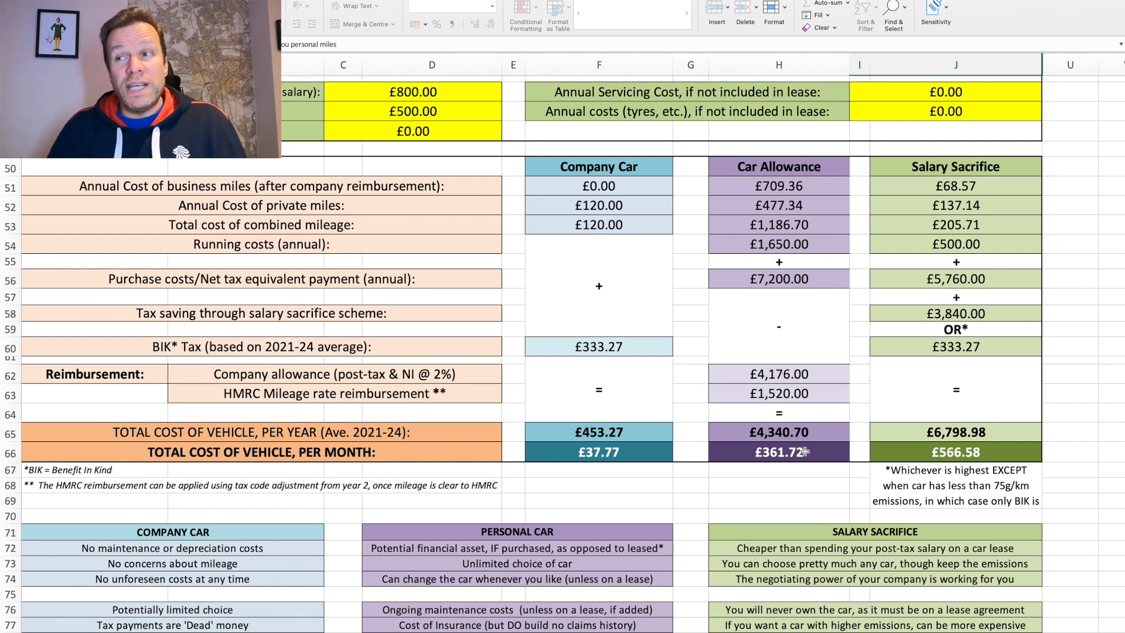
scroll(1011, 217, up, 1)
scroll(1011, 216, up, 1)
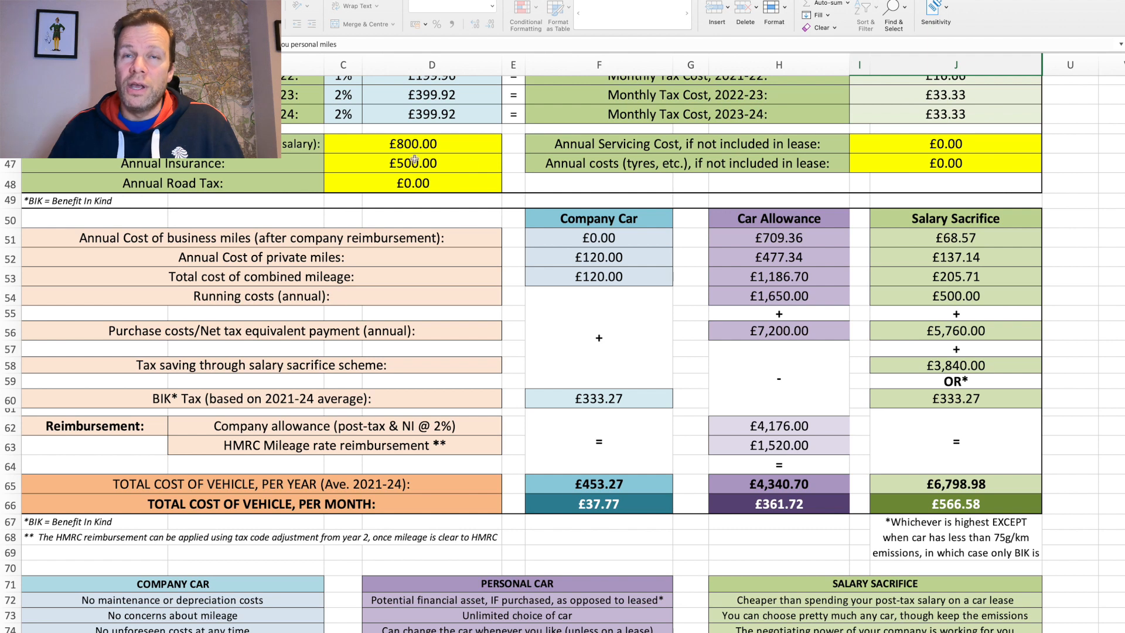
scroll(551, 197, down, 3)
scroll(551, 198, down, 1)
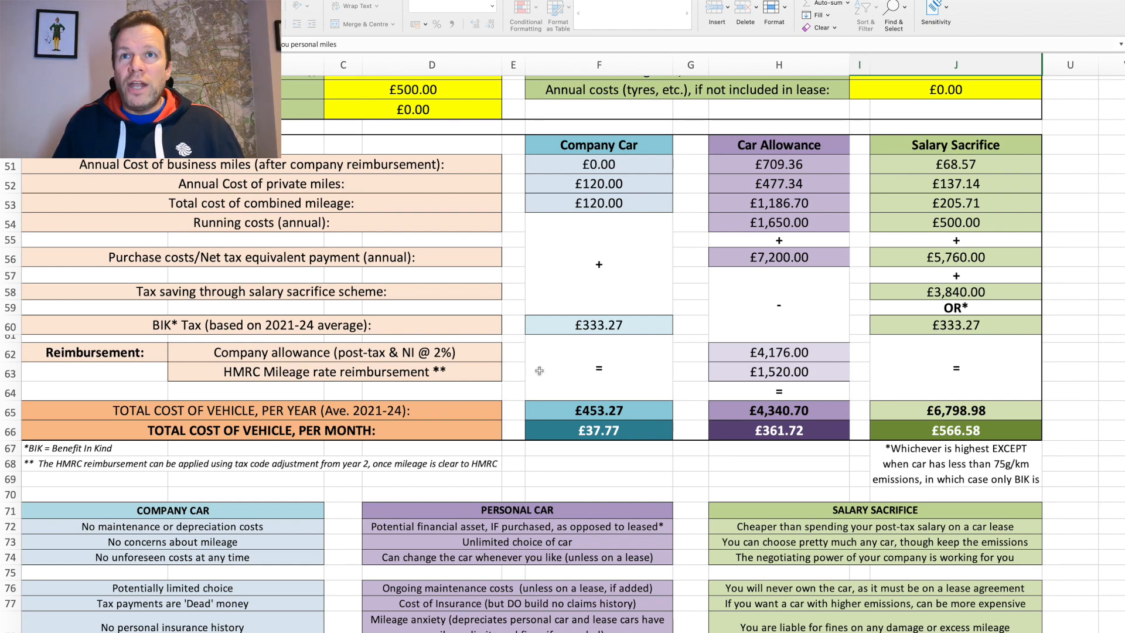
scroll(539, 371, up, 3)
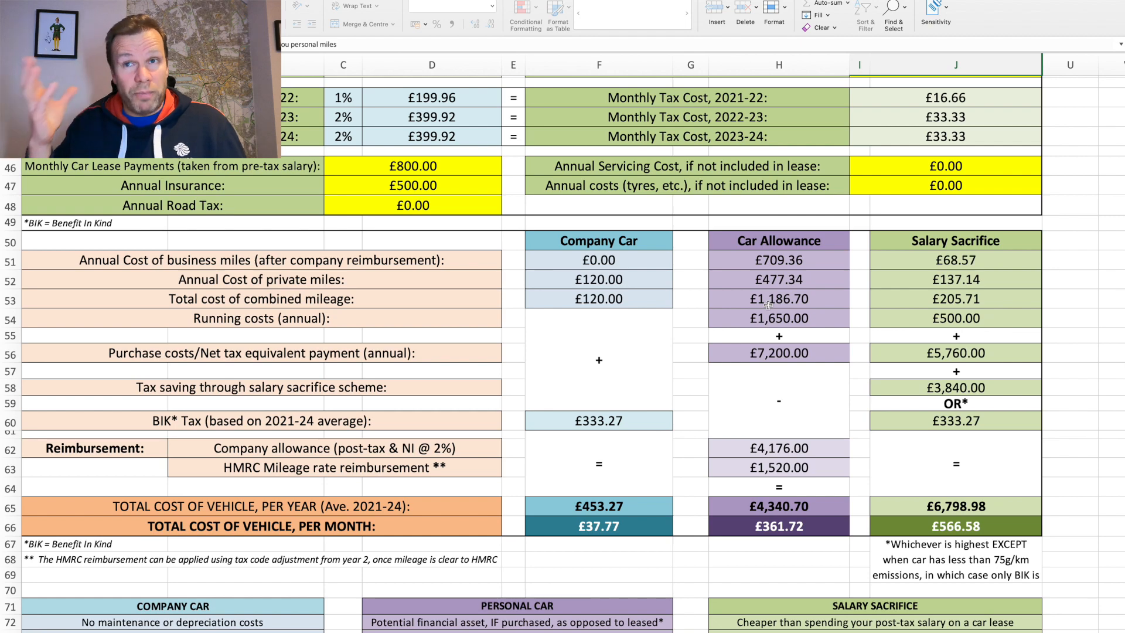
scroll(551, 301, down, 2)
scroll(805, 301, down, 2)
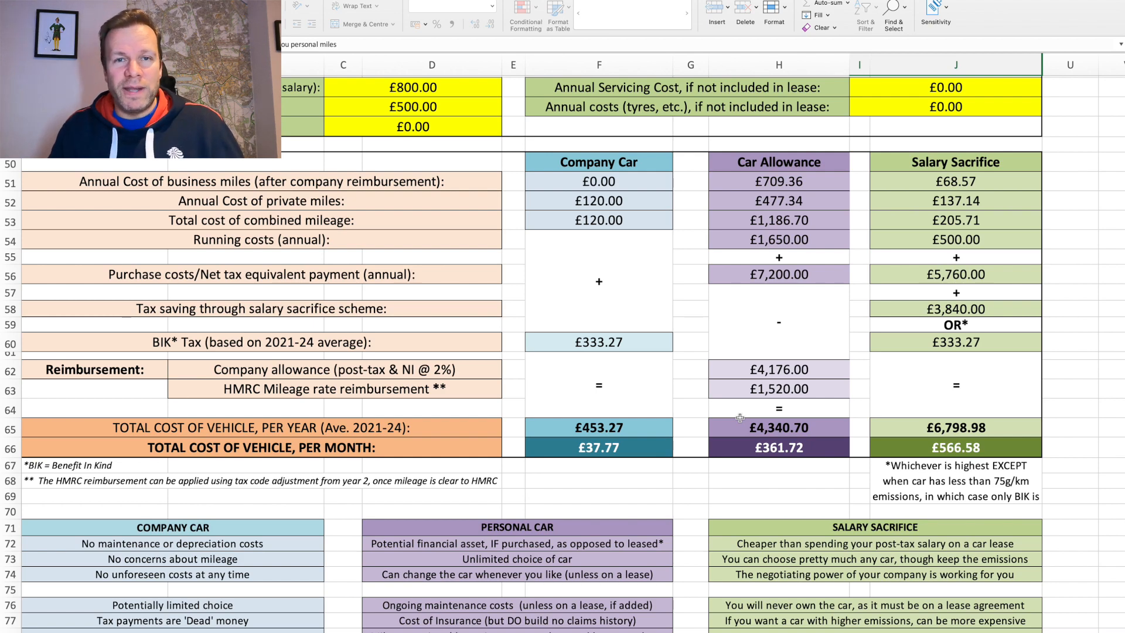
Read the advantages and disadvantages listed for the company car, personal car and salary sacrifice below the totals
scroll(631, 429, down, 3)
scroll(630, 429, down, 3)
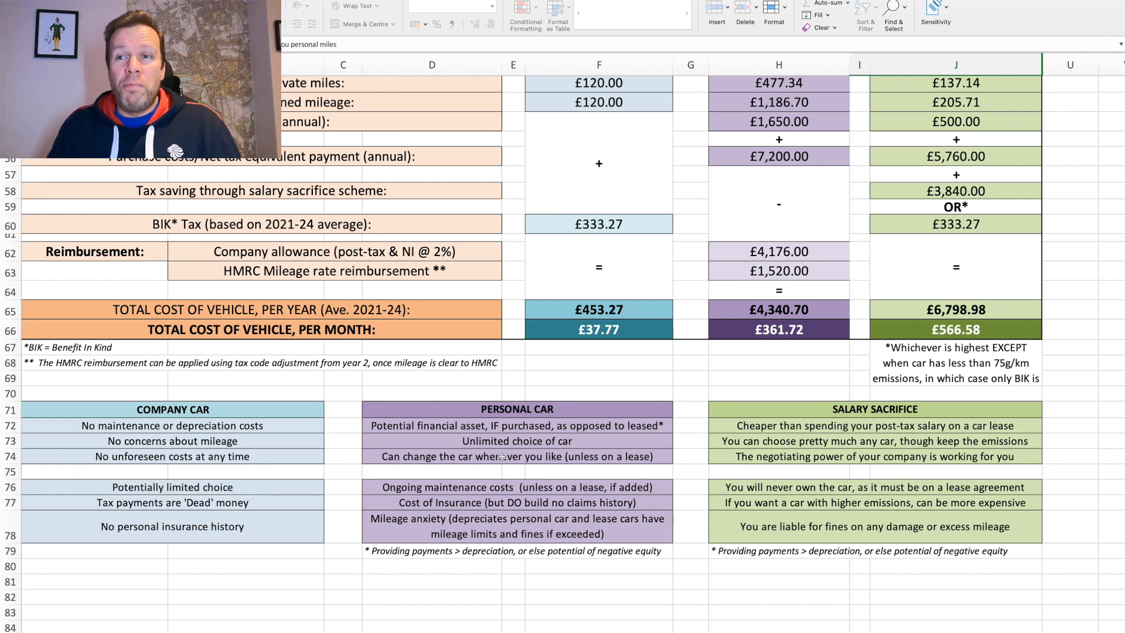
scroll(502, 456, down, 1)
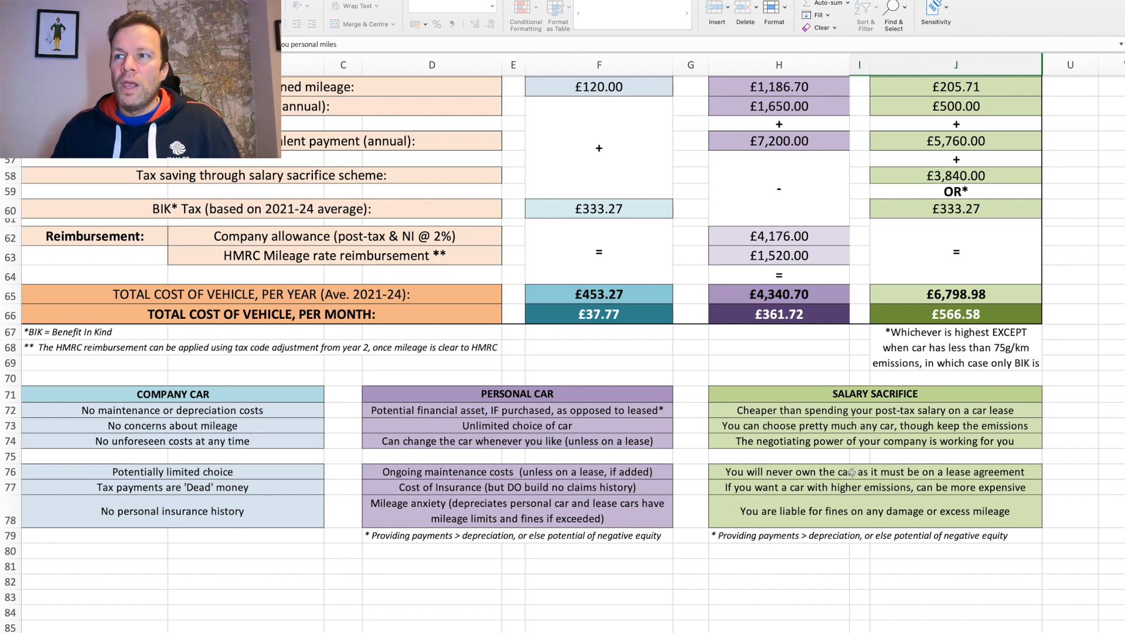
scroll(855, 471, right, 2)
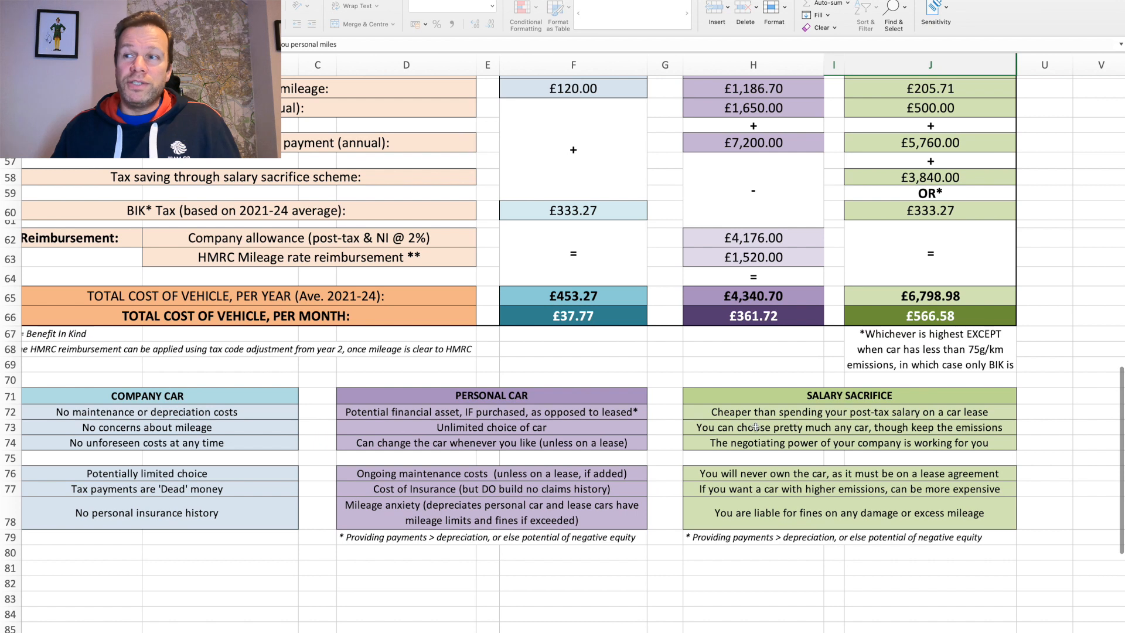